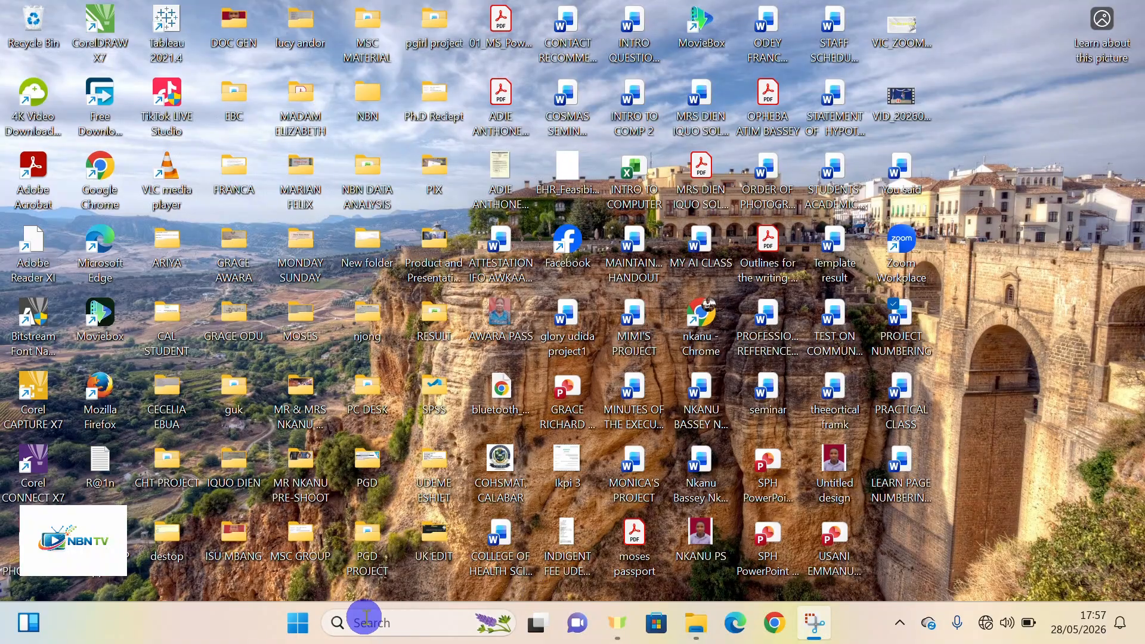
Launch Word from the list of installed apps, create a blank document and dismiss the licence notice
left_click(296, 631)
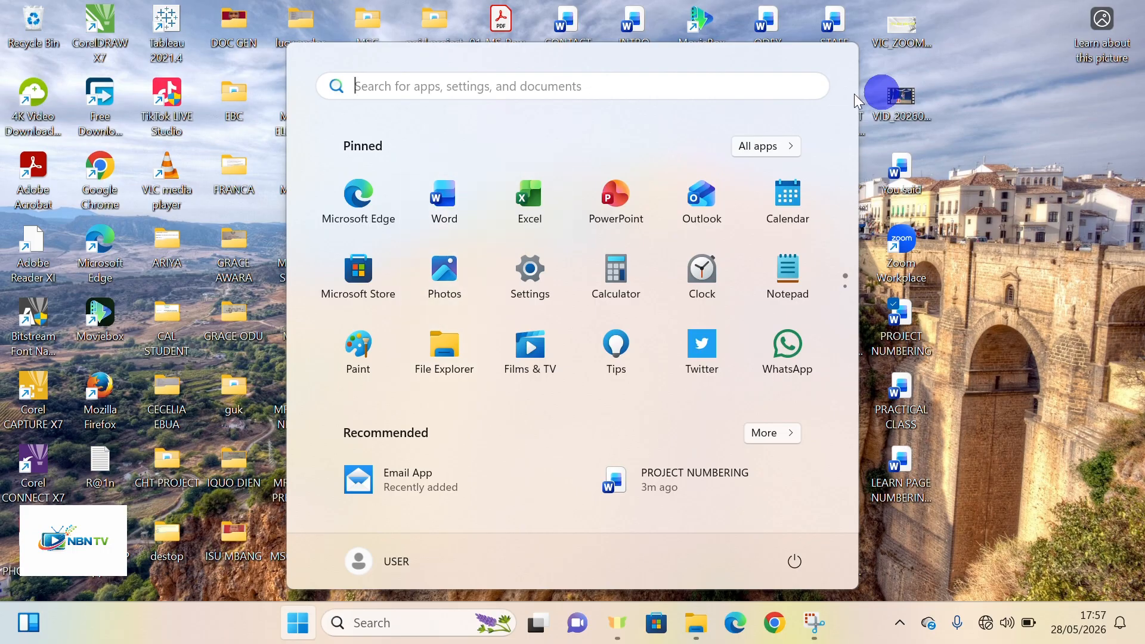
left_click(765, 147)
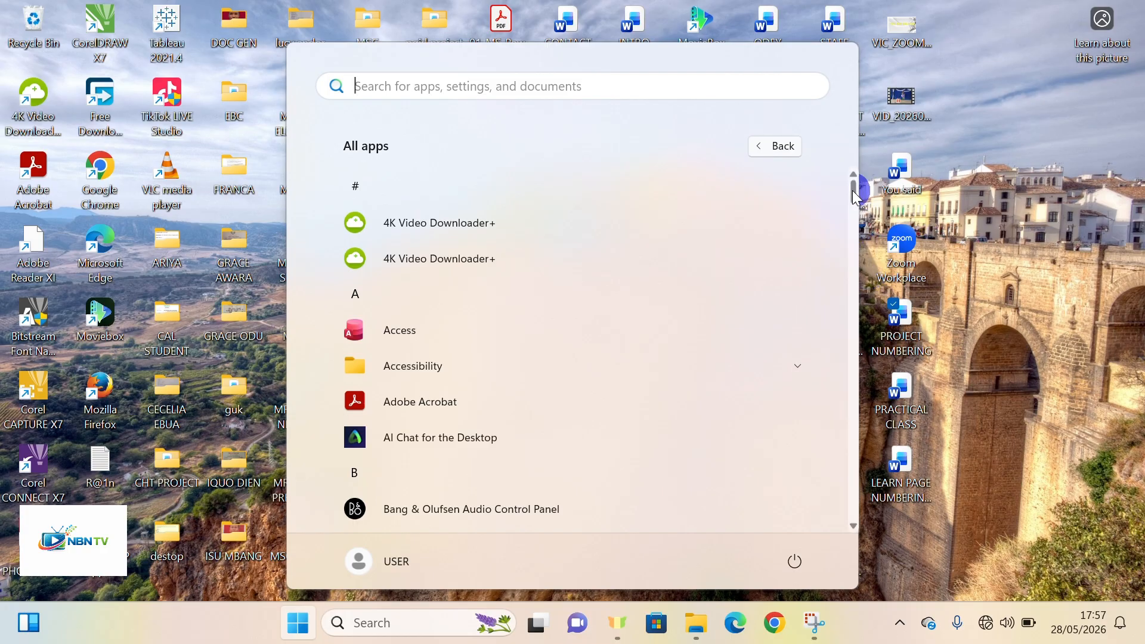
left_click_drag(854, 191, 852, 516)
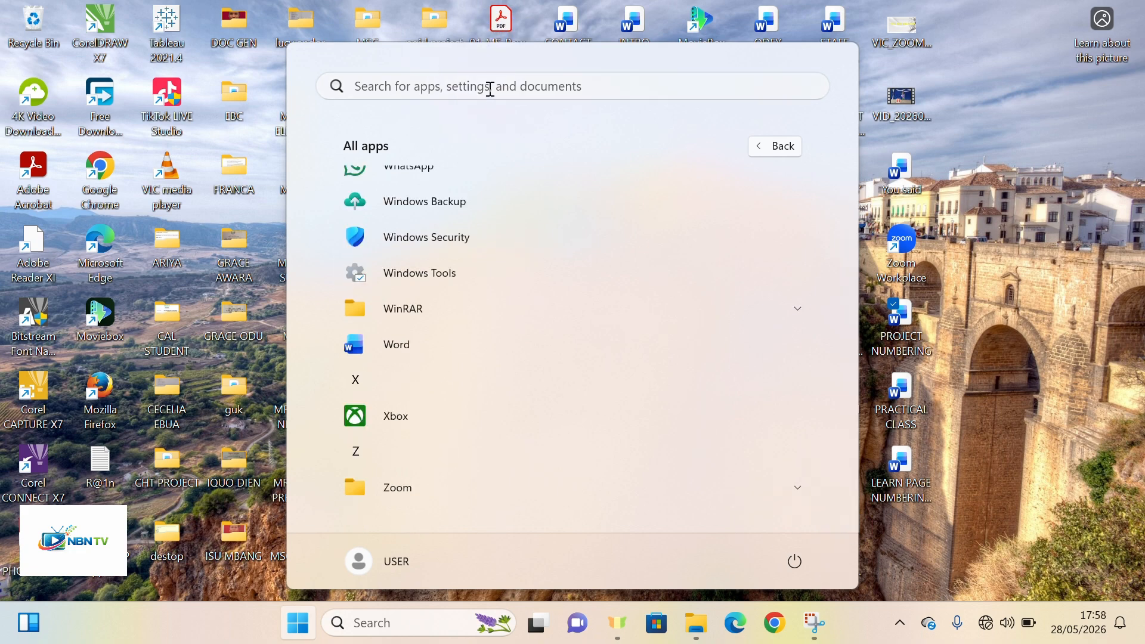
left_click(417, 345)
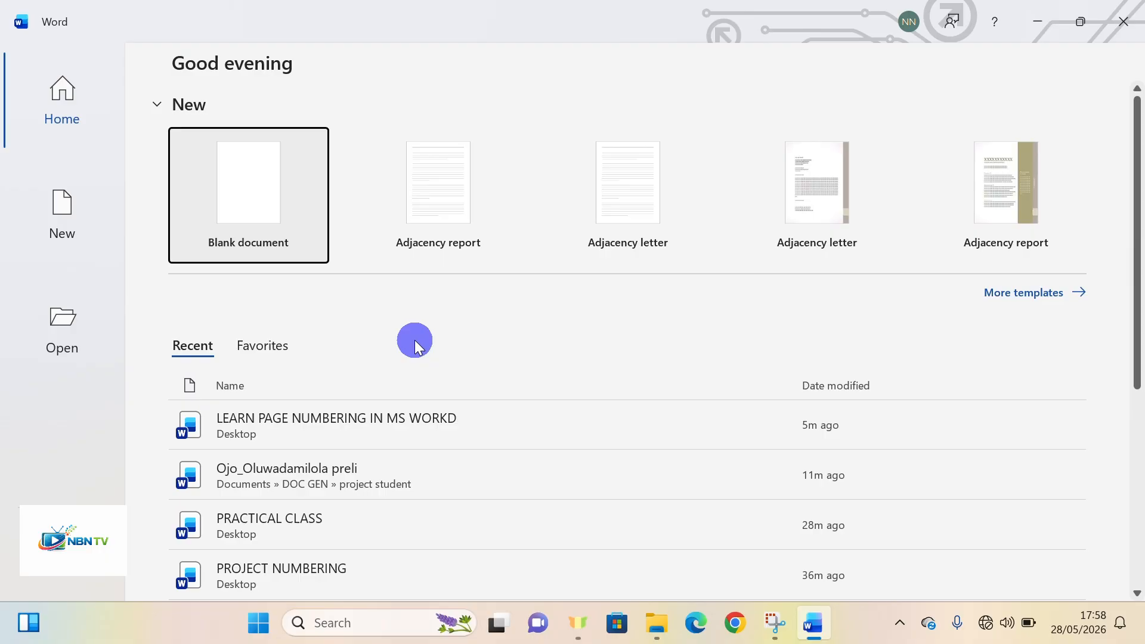
left_click(253, 185)
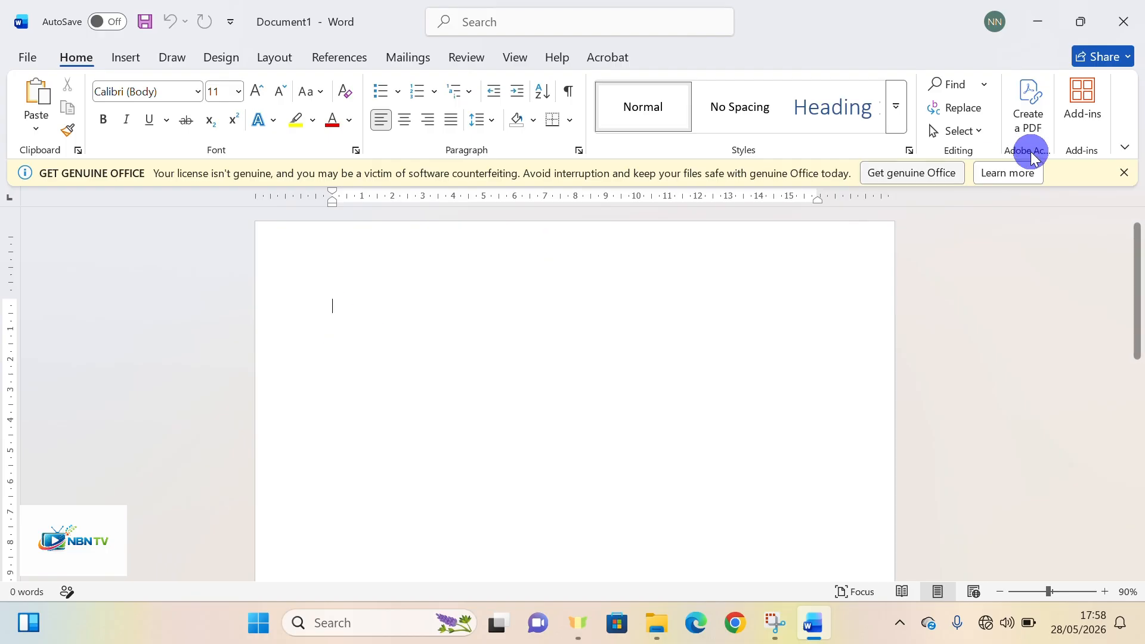
left_click(1124, 173)
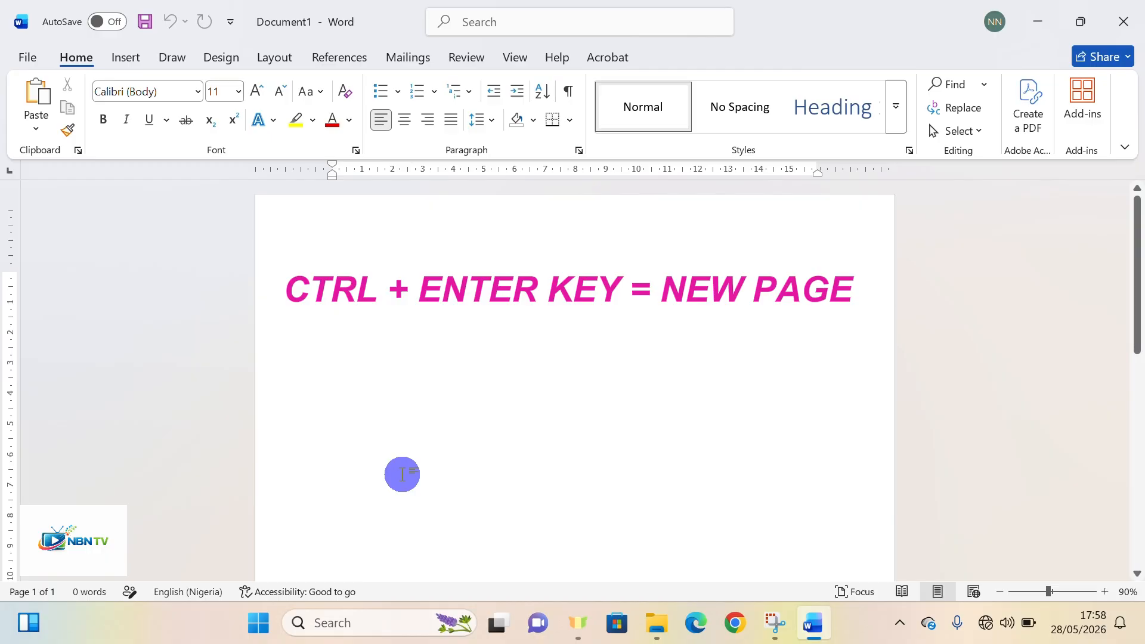
Add page breaks until the blank document has ten pages, and place the cursor at the start of page 1
key("ctrl+Return")
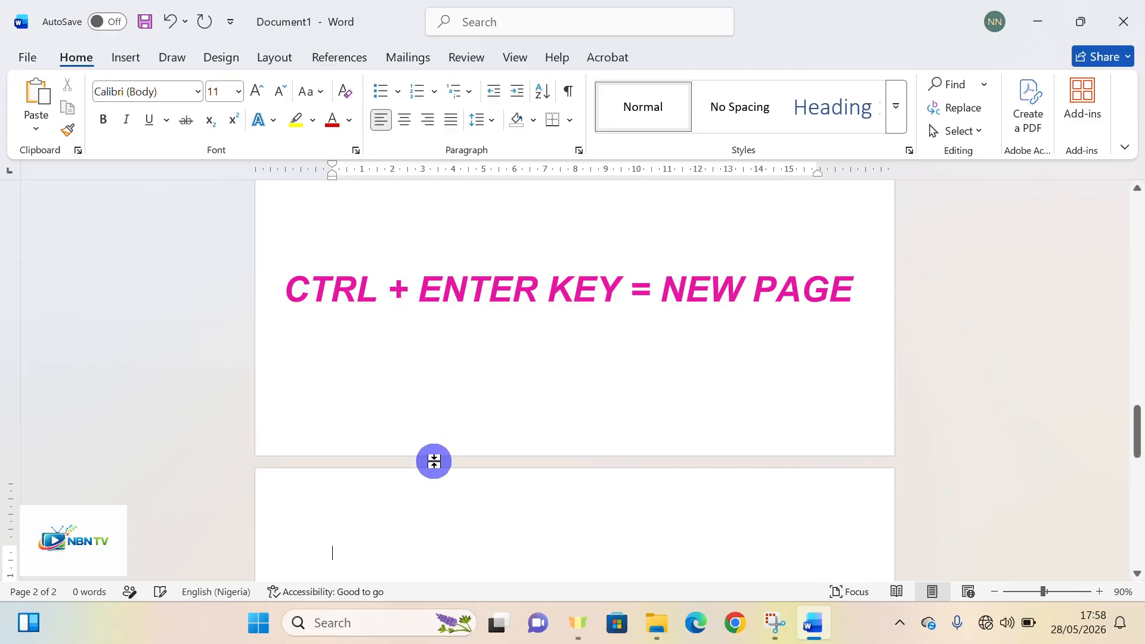
key("ctrl+Return")
key("ctrl+Return")
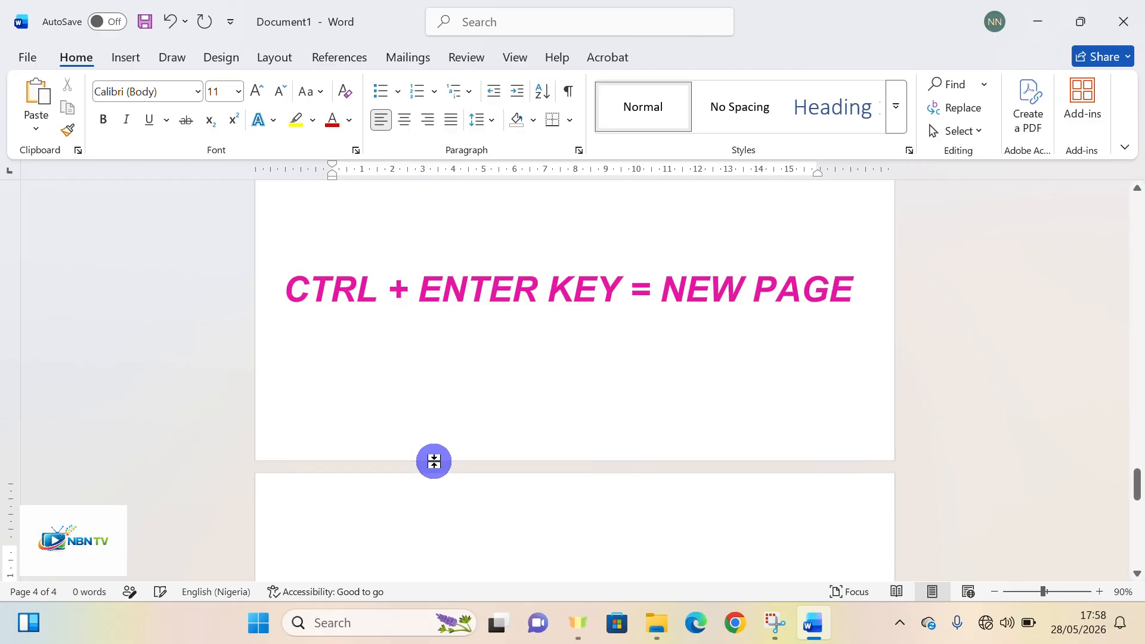
key("ctrl+Return")
key("ctrl+Return")
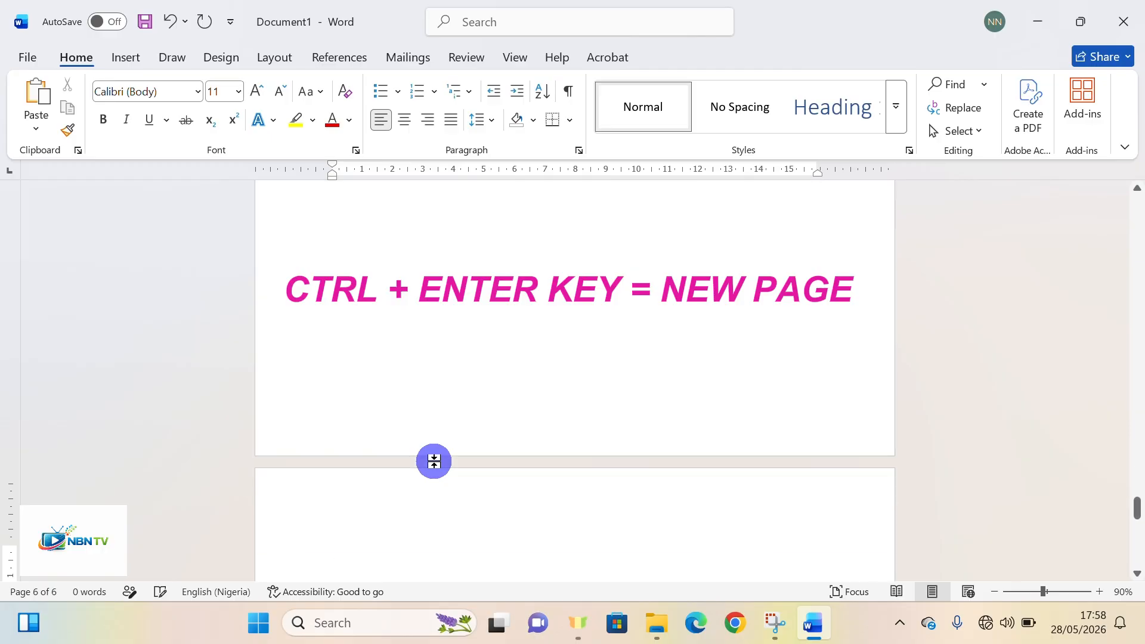
key("ctrl+Return")
key("ctrl+Return")
key("ctrl+Return")
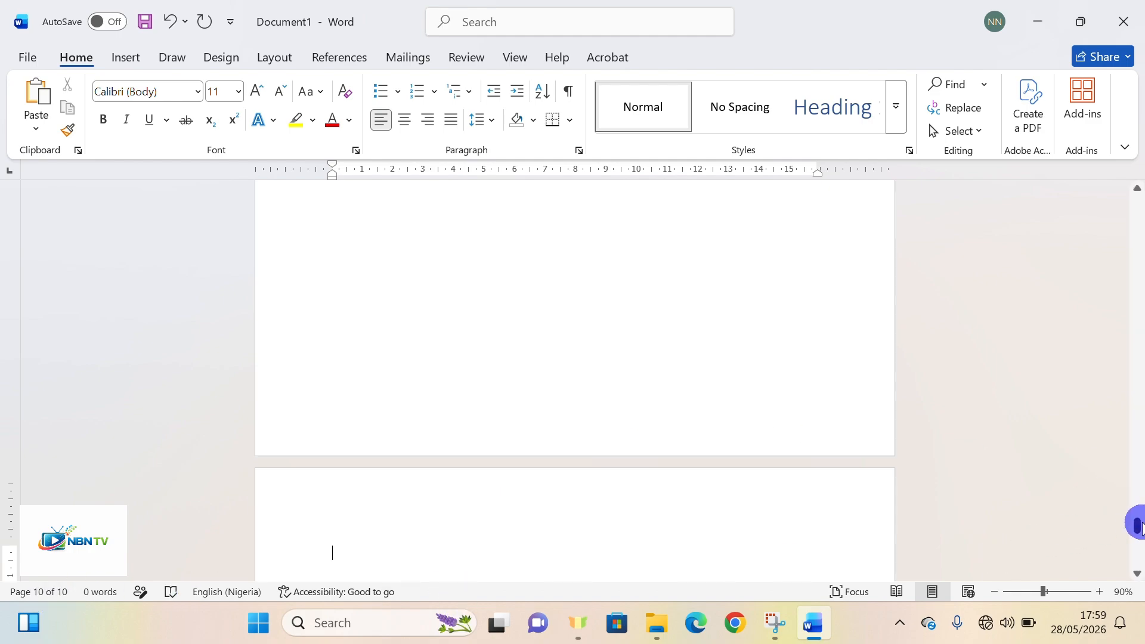
left_click_drag(1139, 525, 1130, 171)
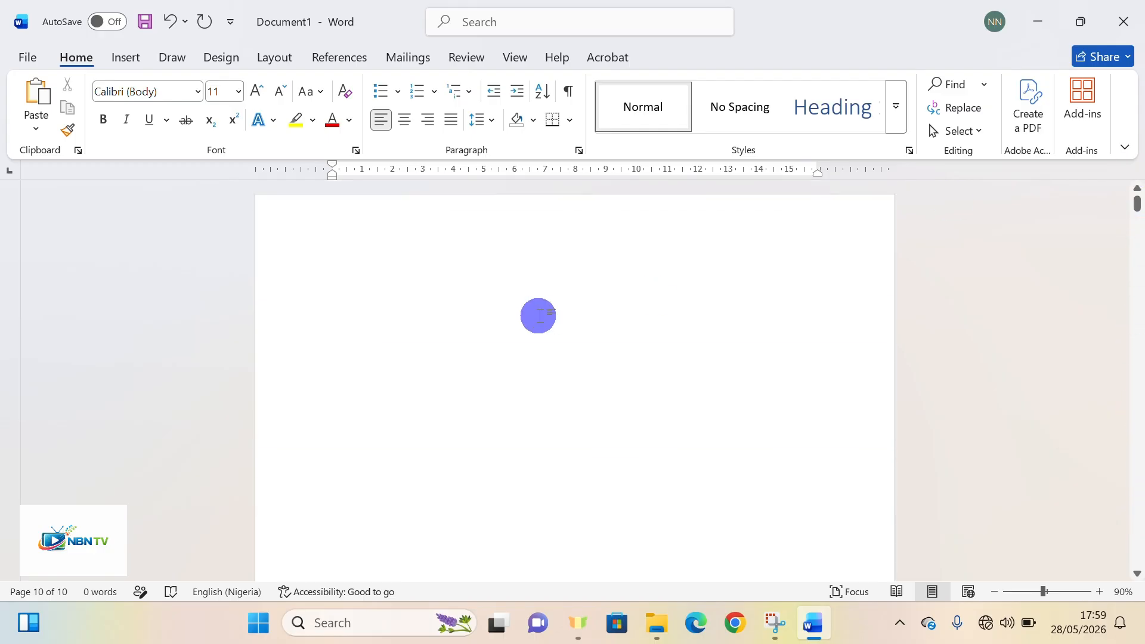
left_click(335, 286)
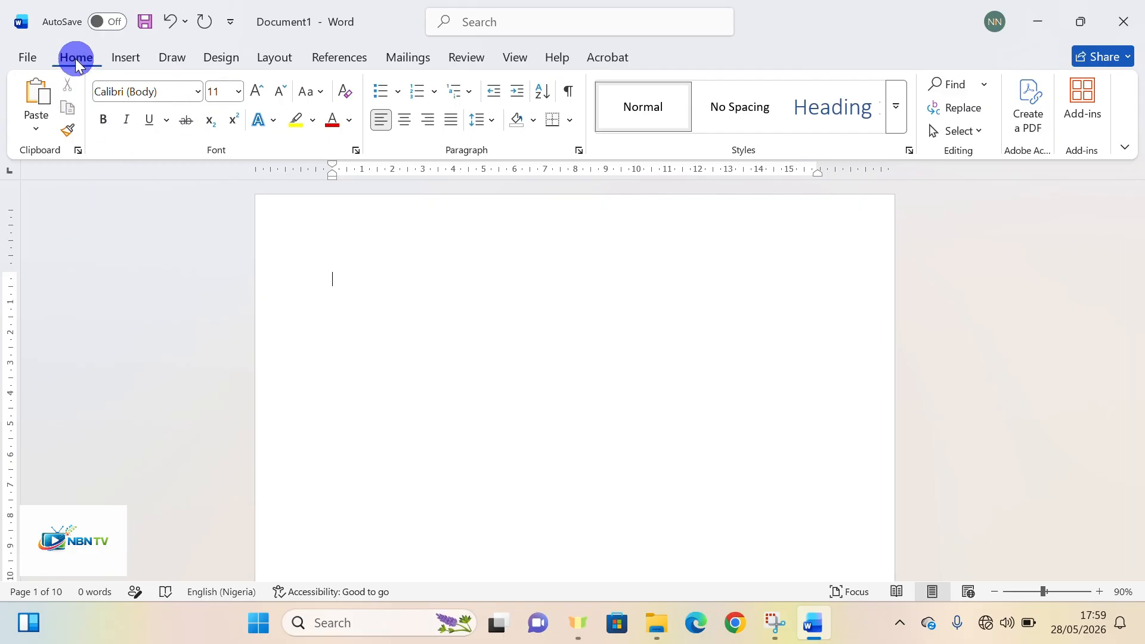
Insert page numbers at the top of the page in the centred Plain Number 2 style
left_click(127, 60)
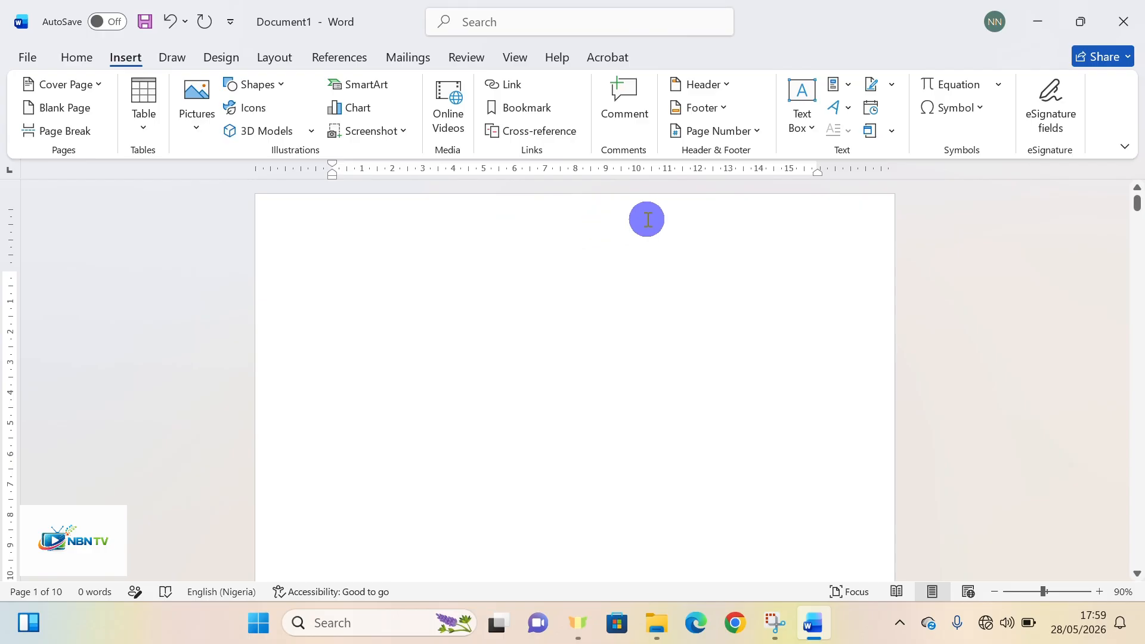
left_click(1139, 572)
left_click_drag(1139, 573, 1139, 573)
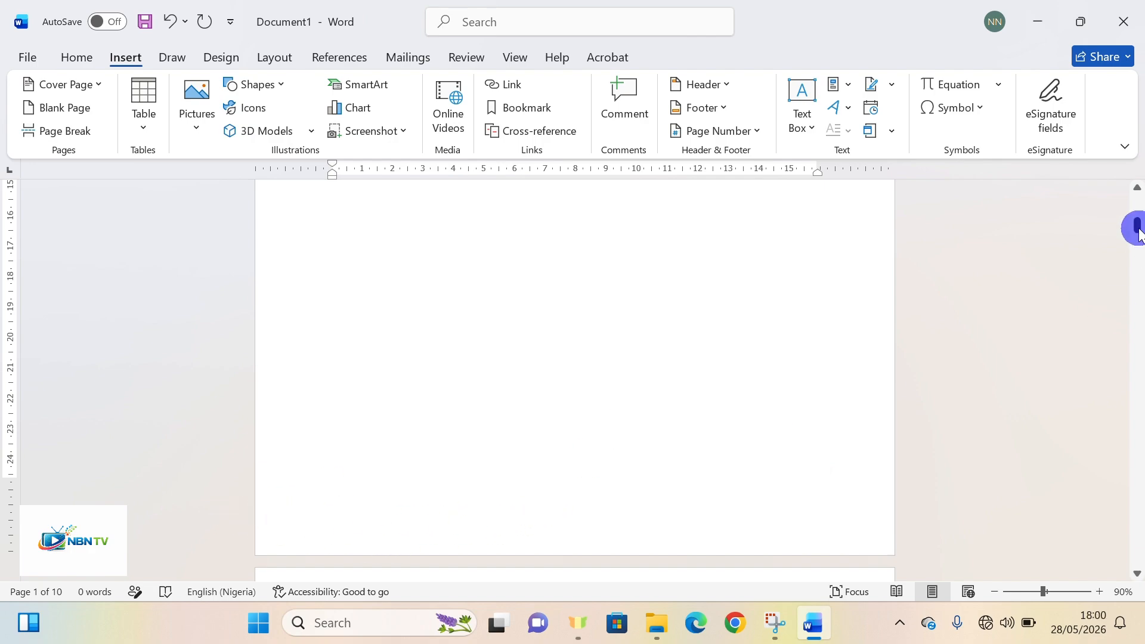
left_click_drag(1139, 233, 1135, 194)
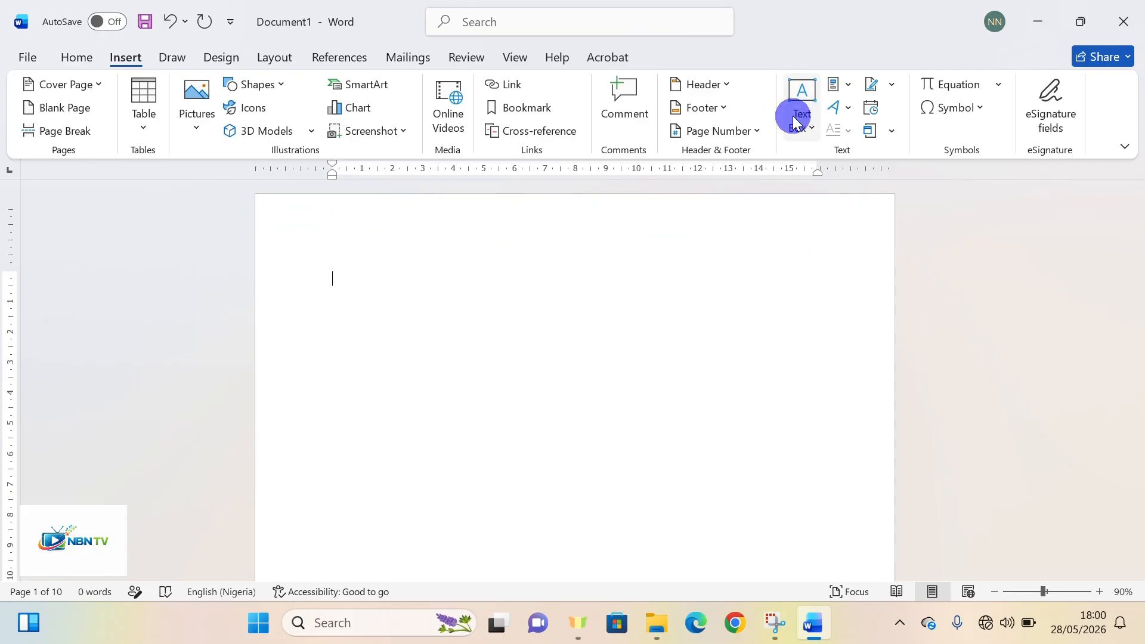
left_click(756, 132)
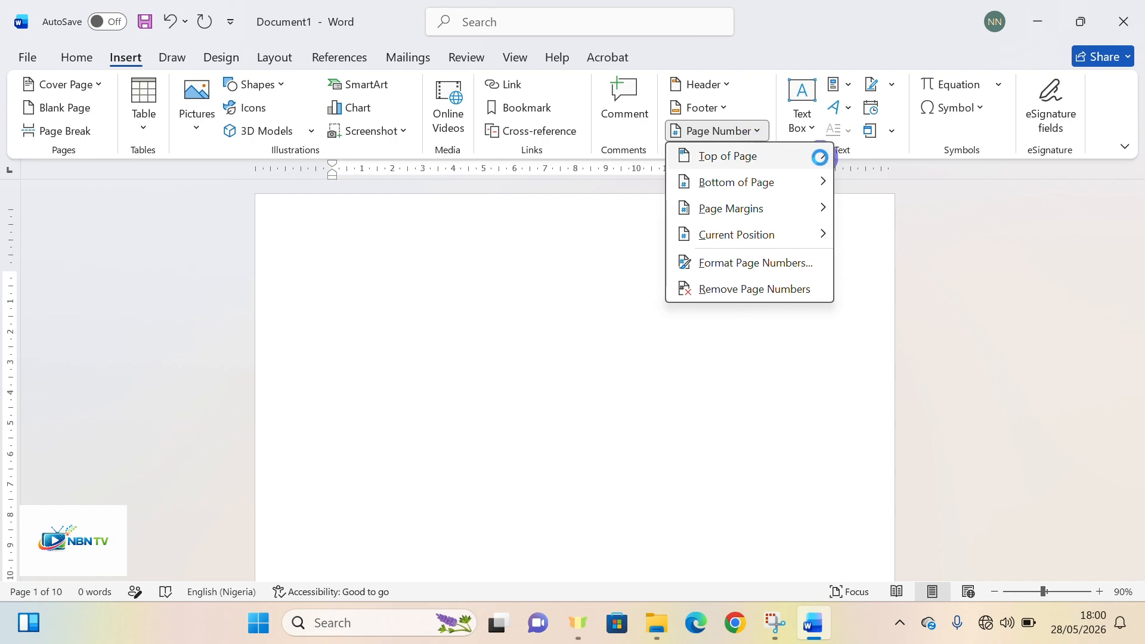
mouse_move(822, 155)
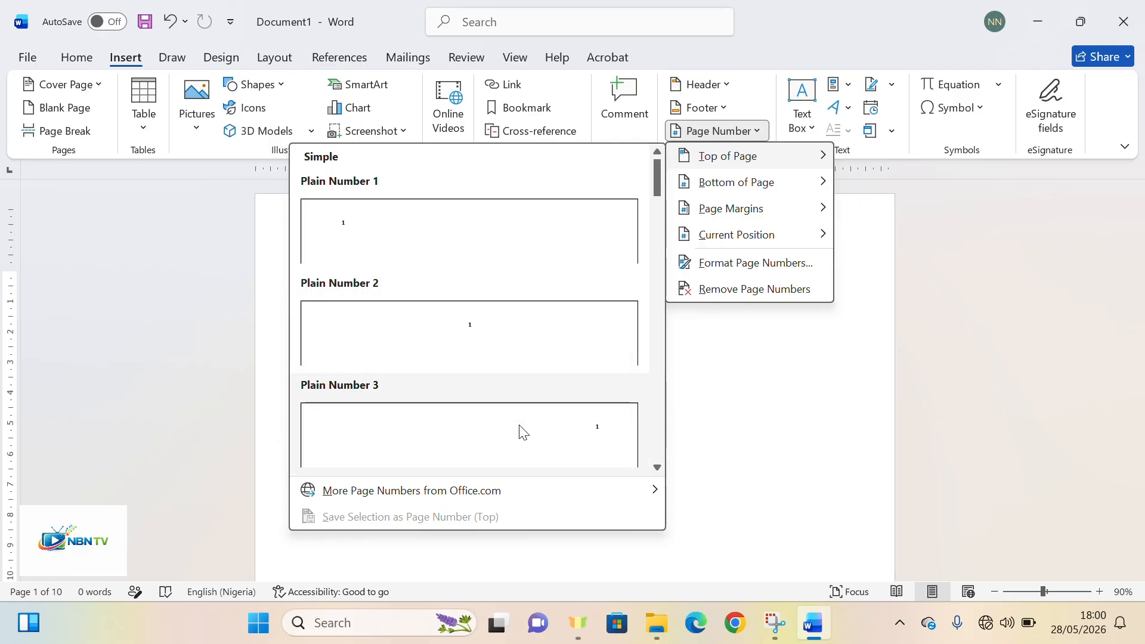
left_click(658, 468)
left_click(658, 468)
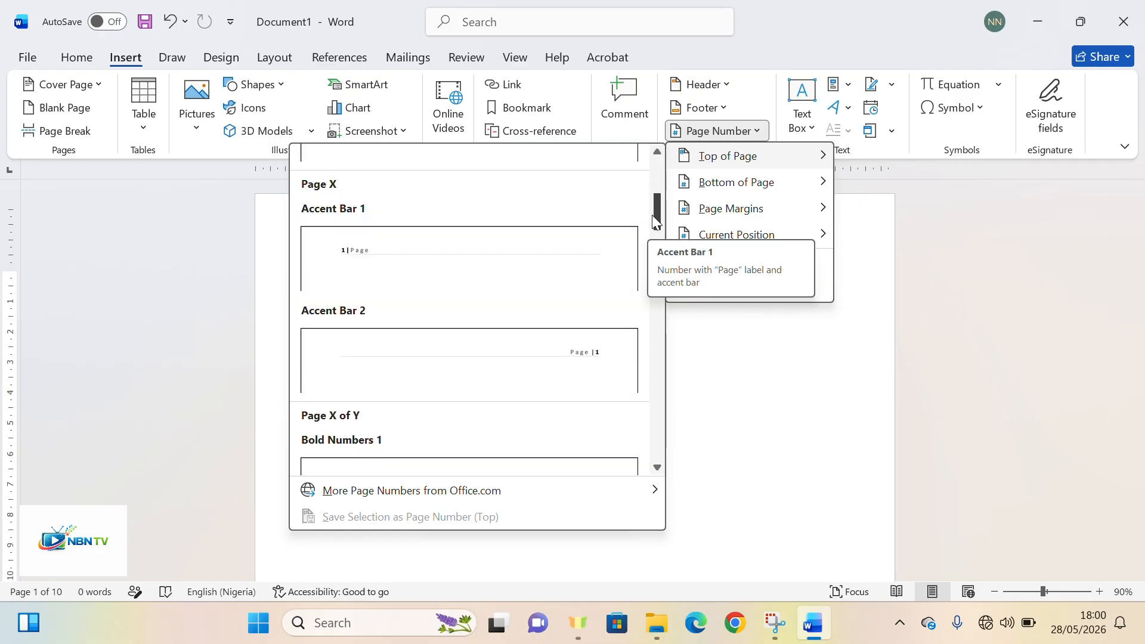
left_click_drag(653, 210, 659, 156)
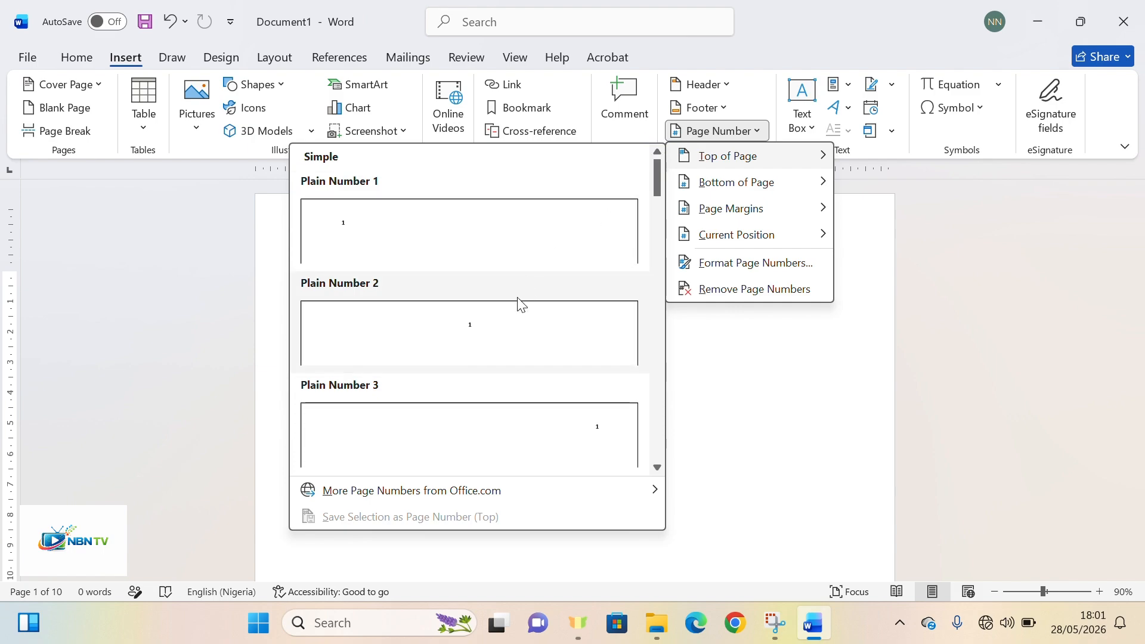
left_click(503, 338)
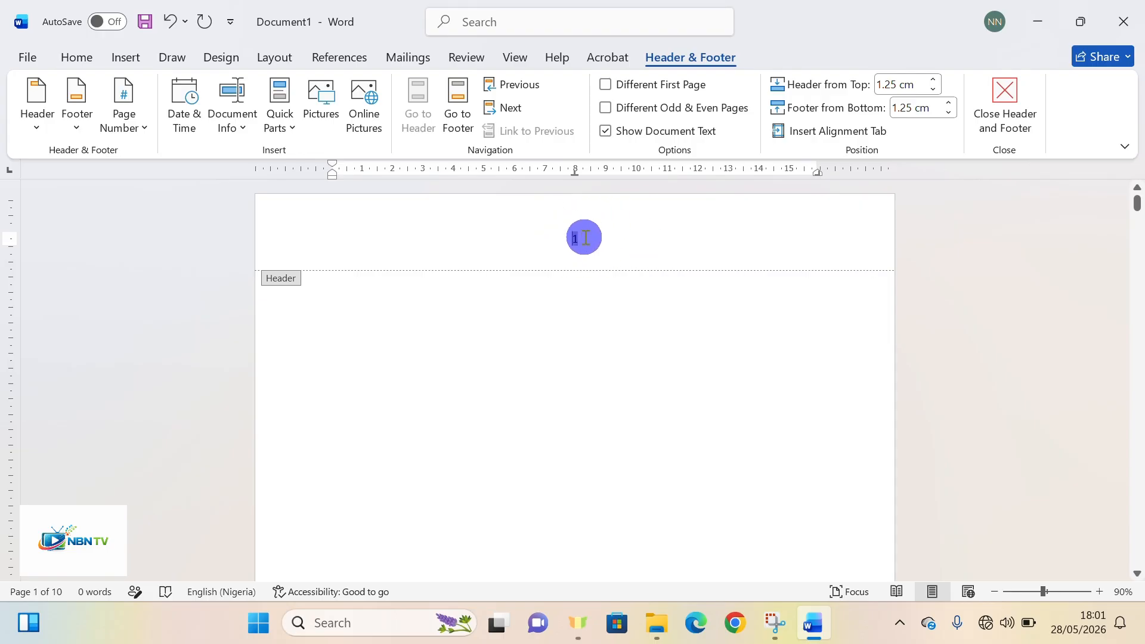
Remove the page numbers from the header
left_click(575, 241)
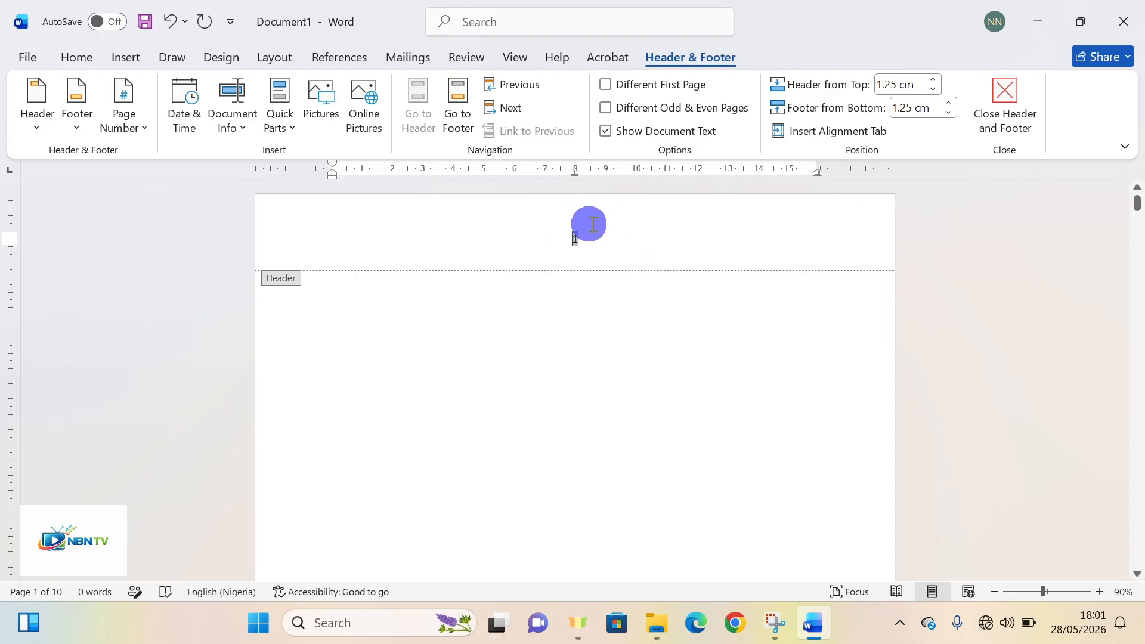
double_click(582, 233)
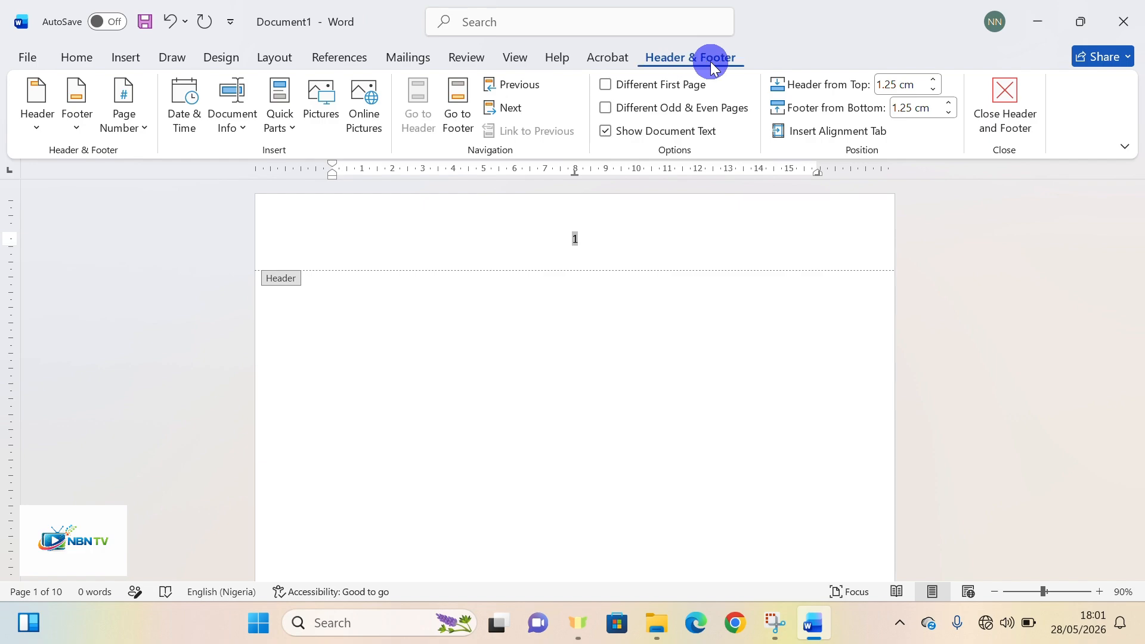
double_click(577, 240)
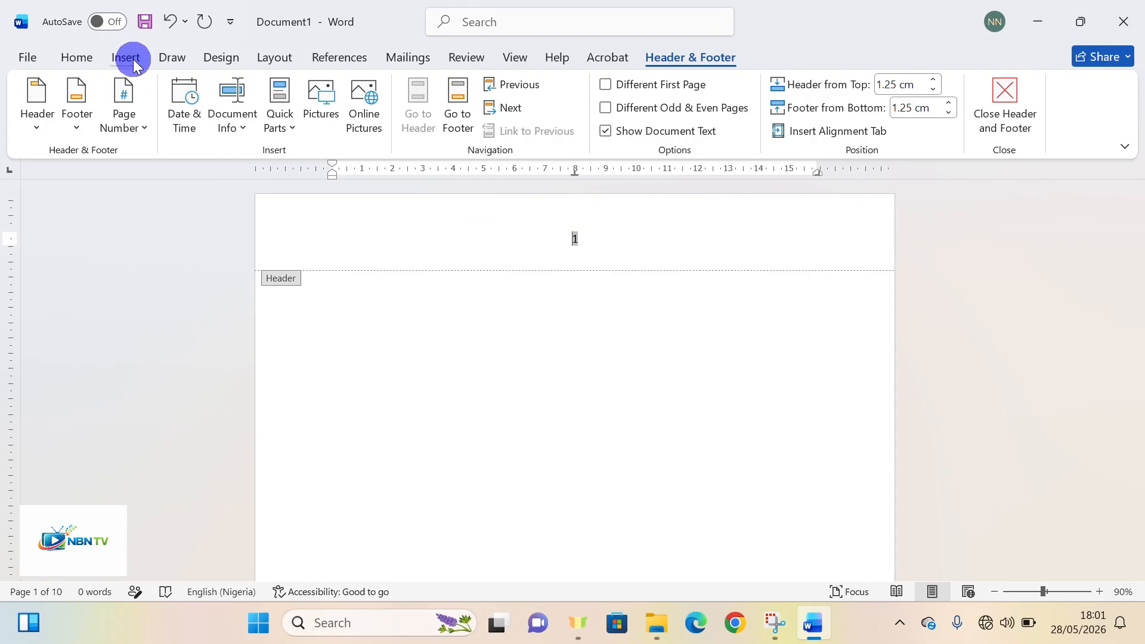
left_click(143, 129)
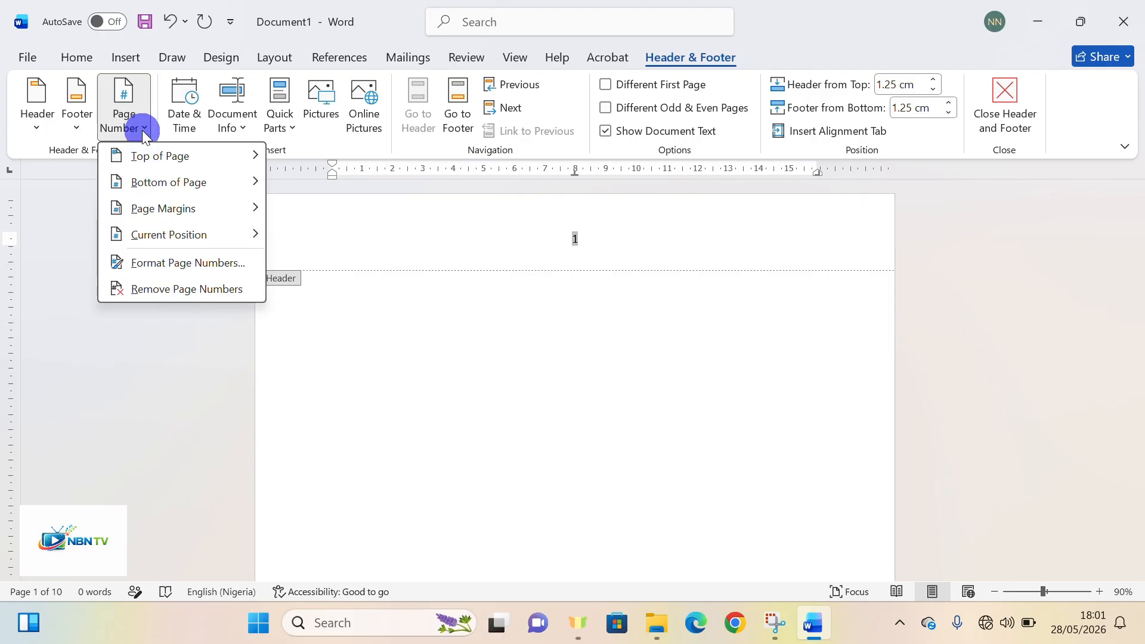
left_click(172, 292)
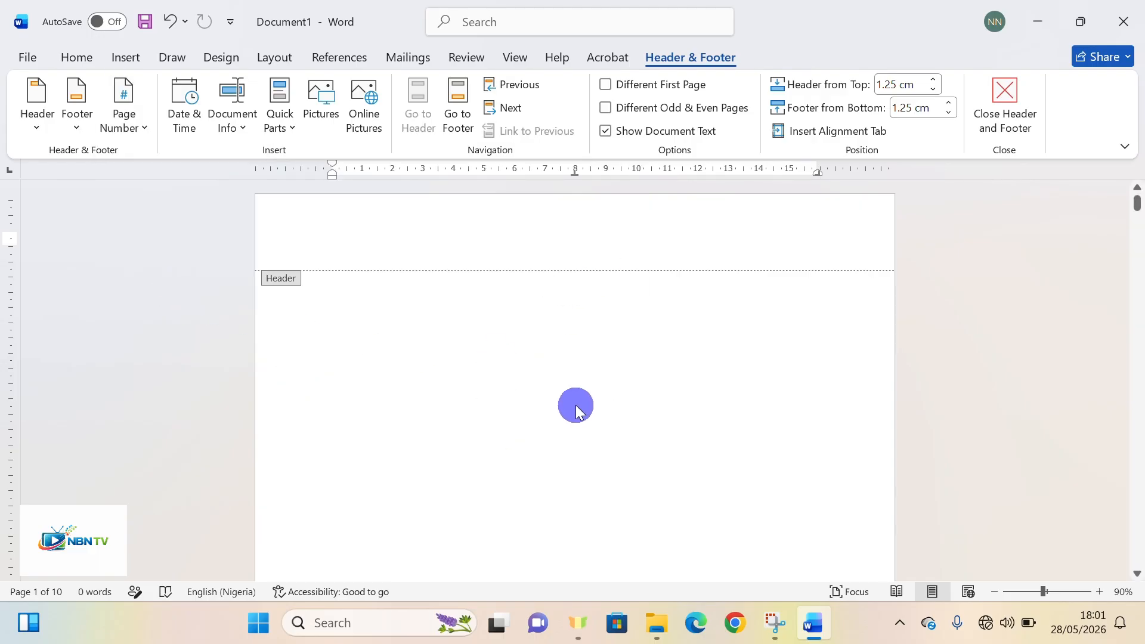
Insert page numbers at the bottom of the page in the centred Plain Number 2 style
left_click(145, 130)
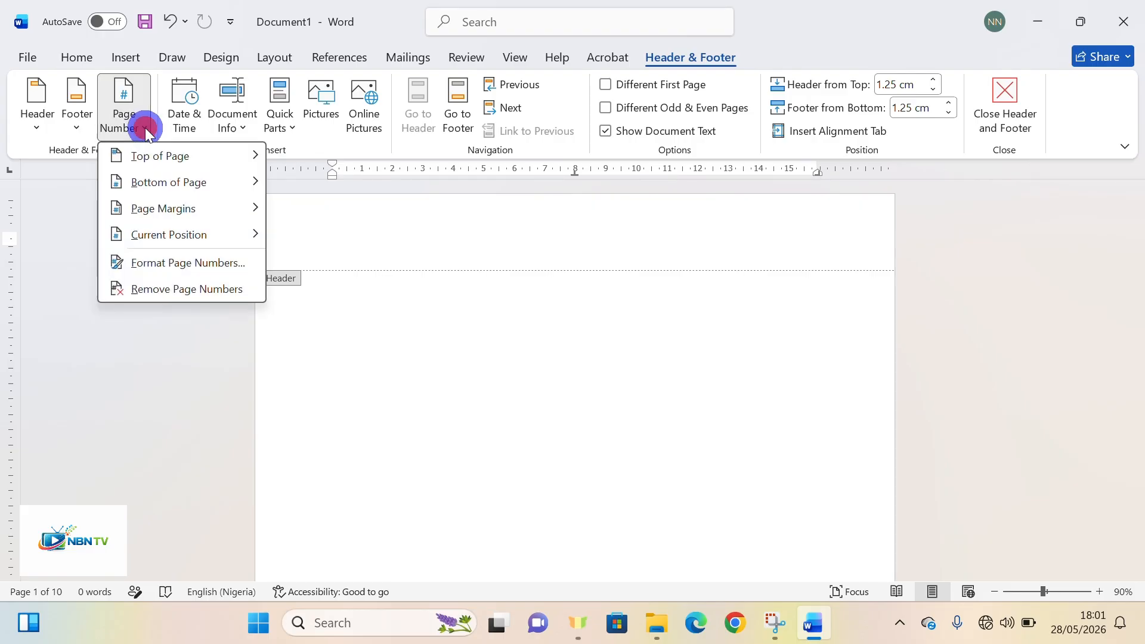
left_click(197, 182)
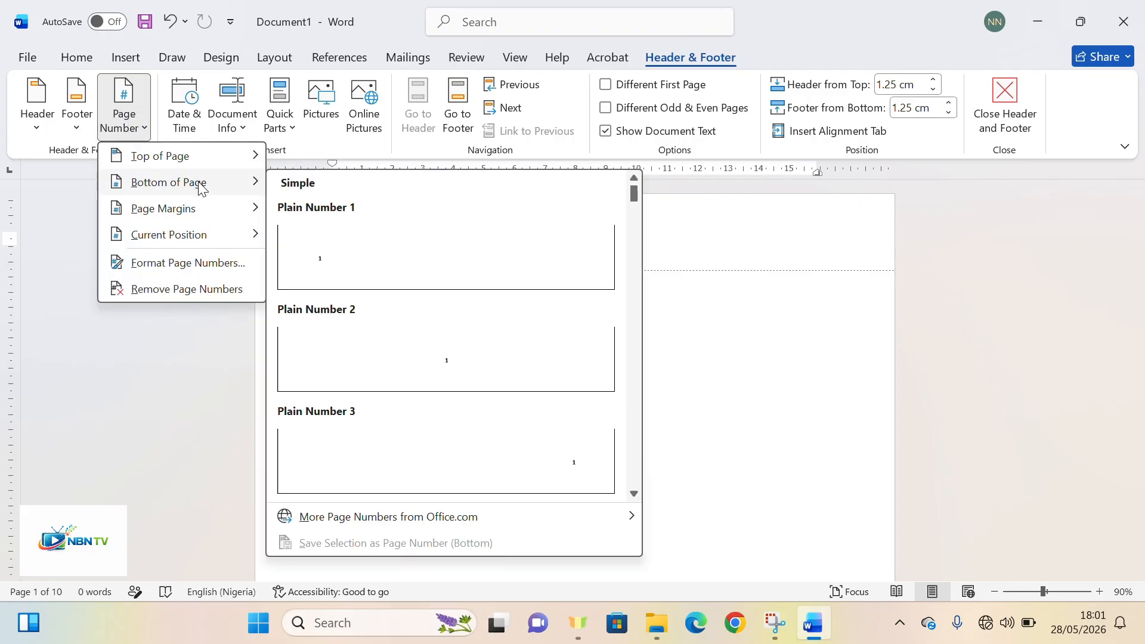
left_click(457, 366)
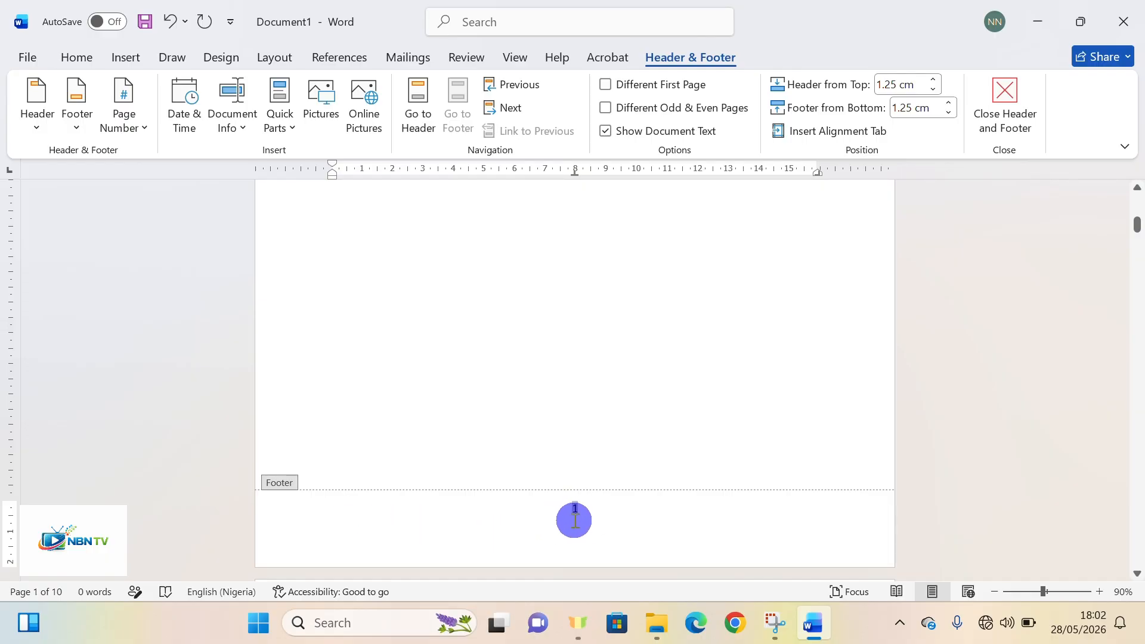
Check the footer page numbers through to the last page, and review the first few pages again
left_click(1137, 573)
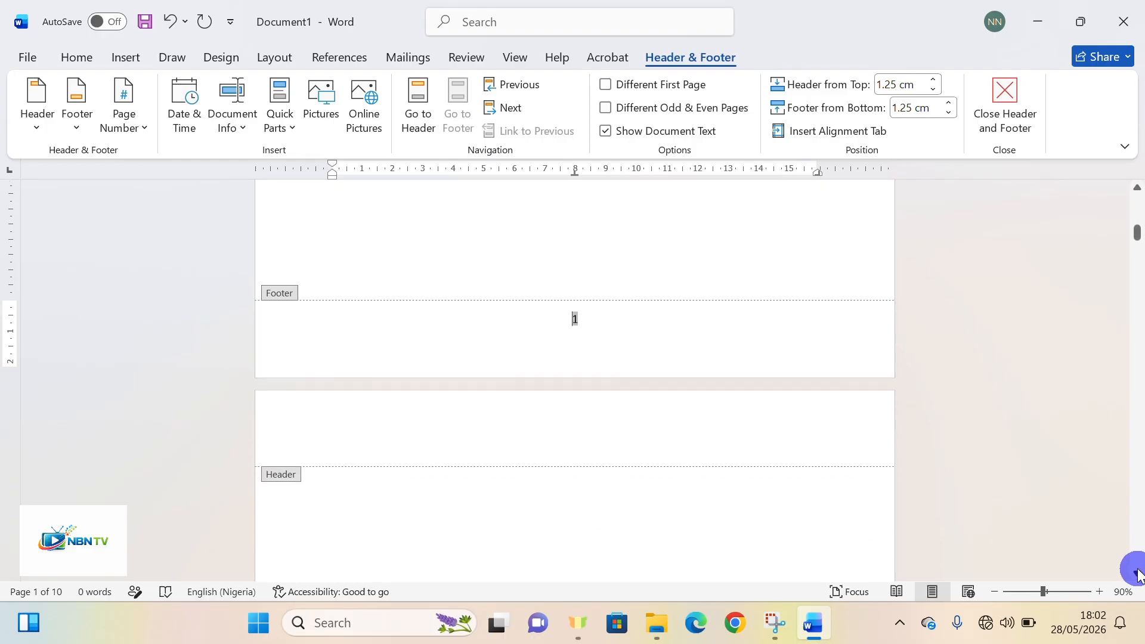
left_click_drag(1137, 573, 1137, 573)
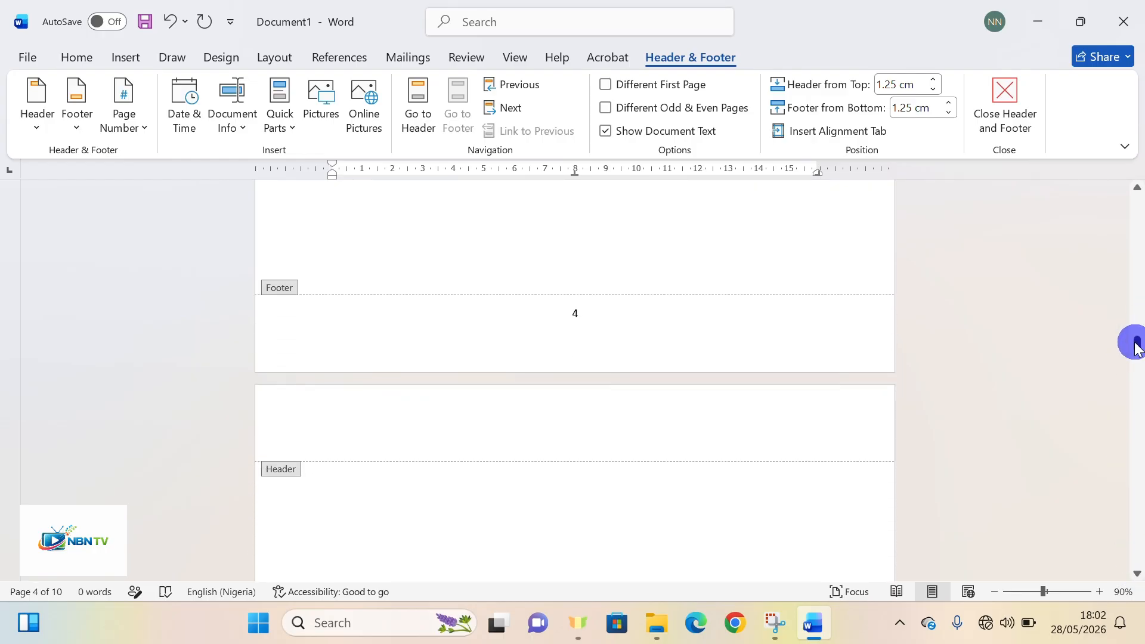
left_click_drag(1136, 341, 1137, 557)
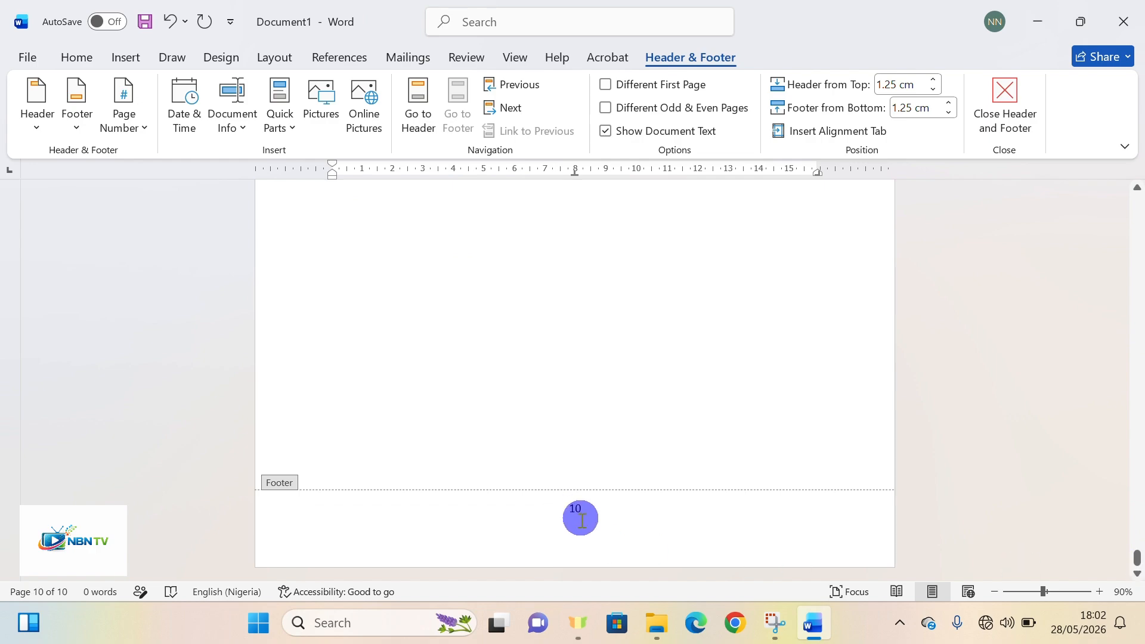
left_click(581, 519)
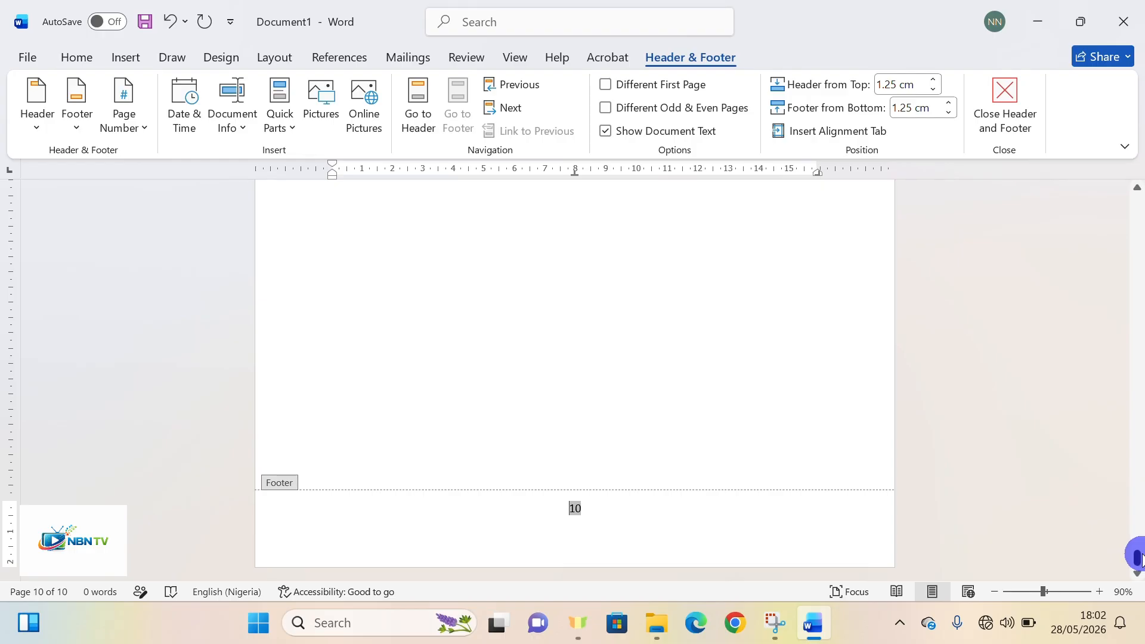
left_click_drag(1136, 557, 1138, 229)
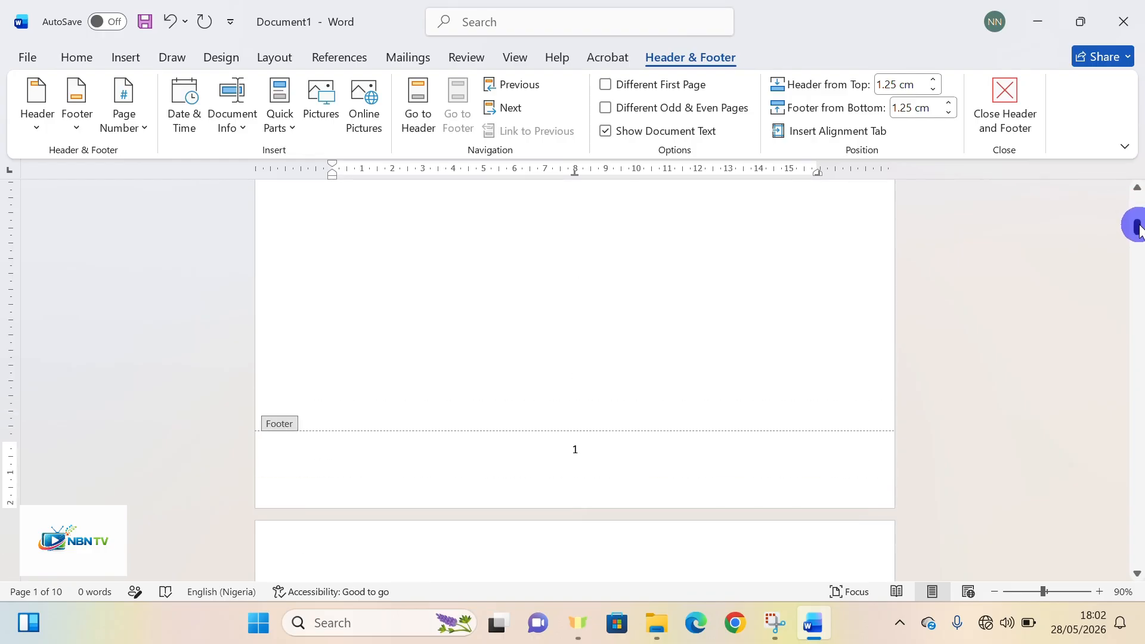
left_click_drag(1138, 228, 1137, 262)
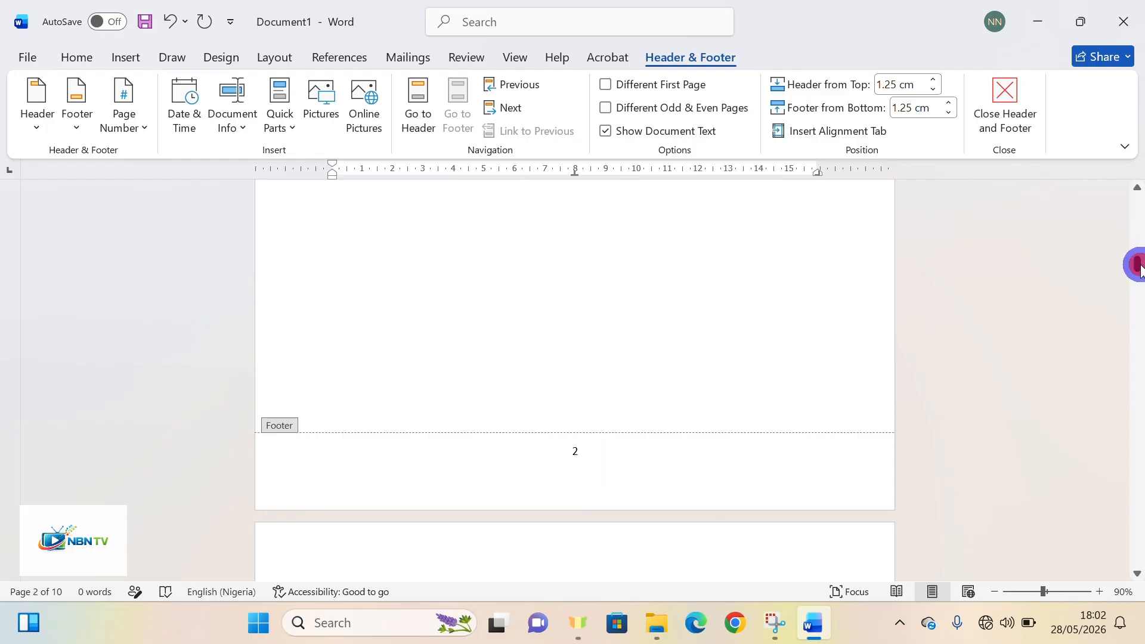
left_click_drag(1139, 266, 1137, 304)
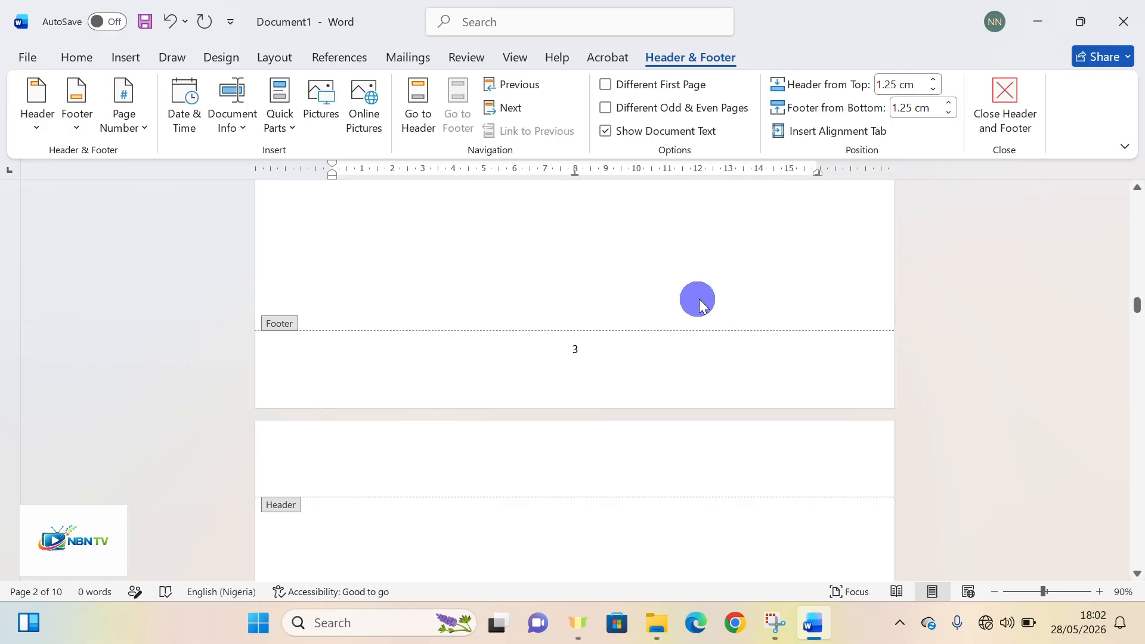
Open the recent document LEARN PAGE NUMBERING IN MS WORKD from the Desktop
left_click(580, 359)
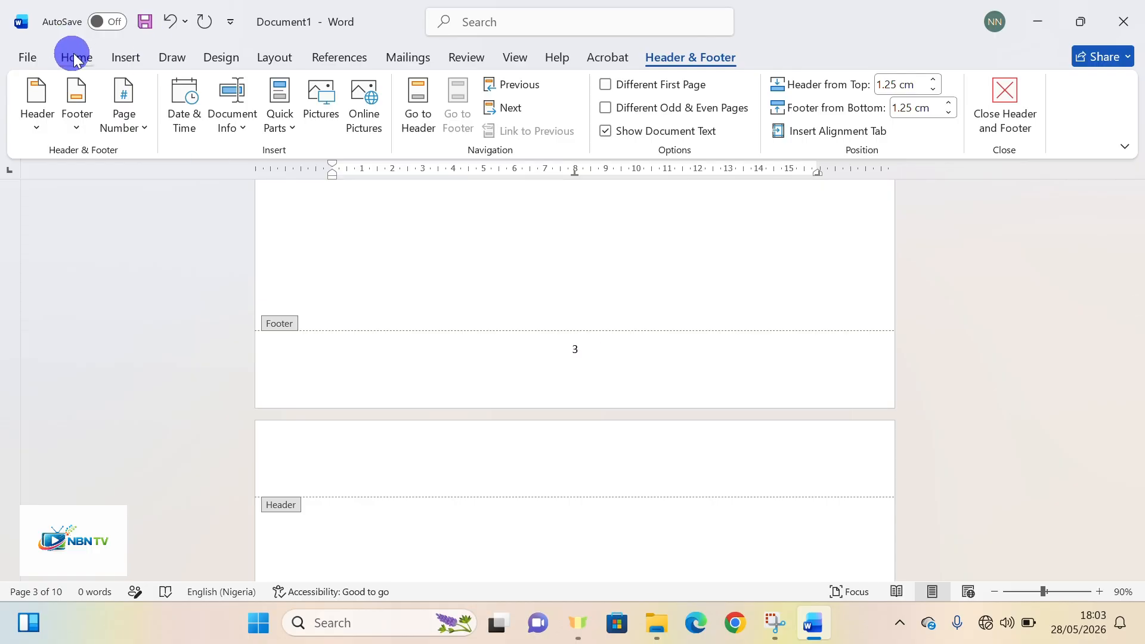
left_click(27, 57)
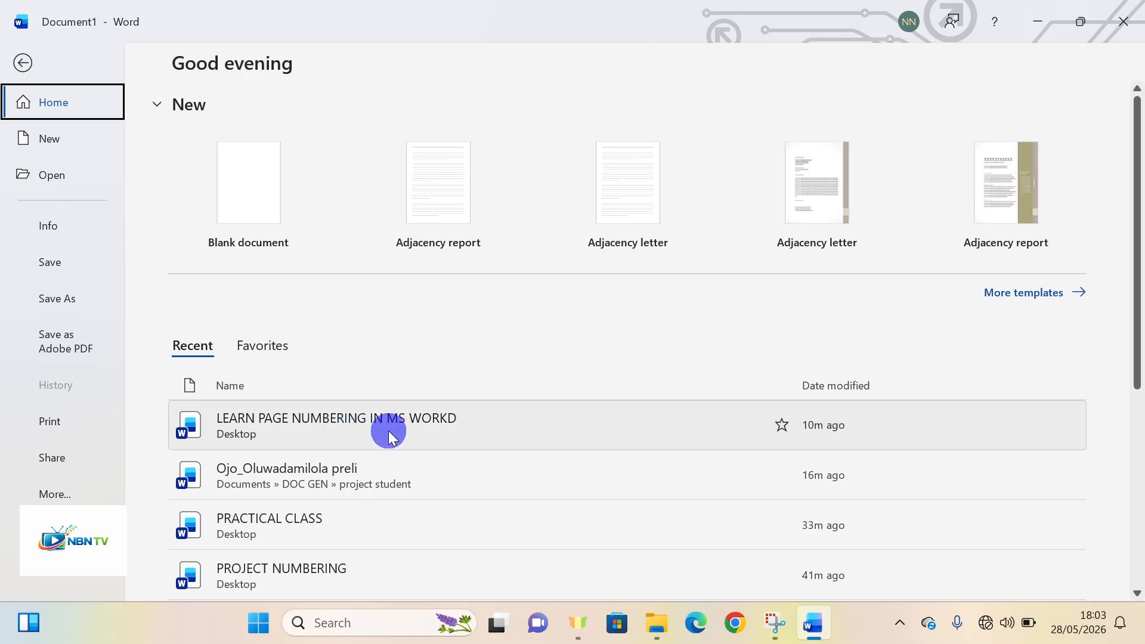
key("Escape")
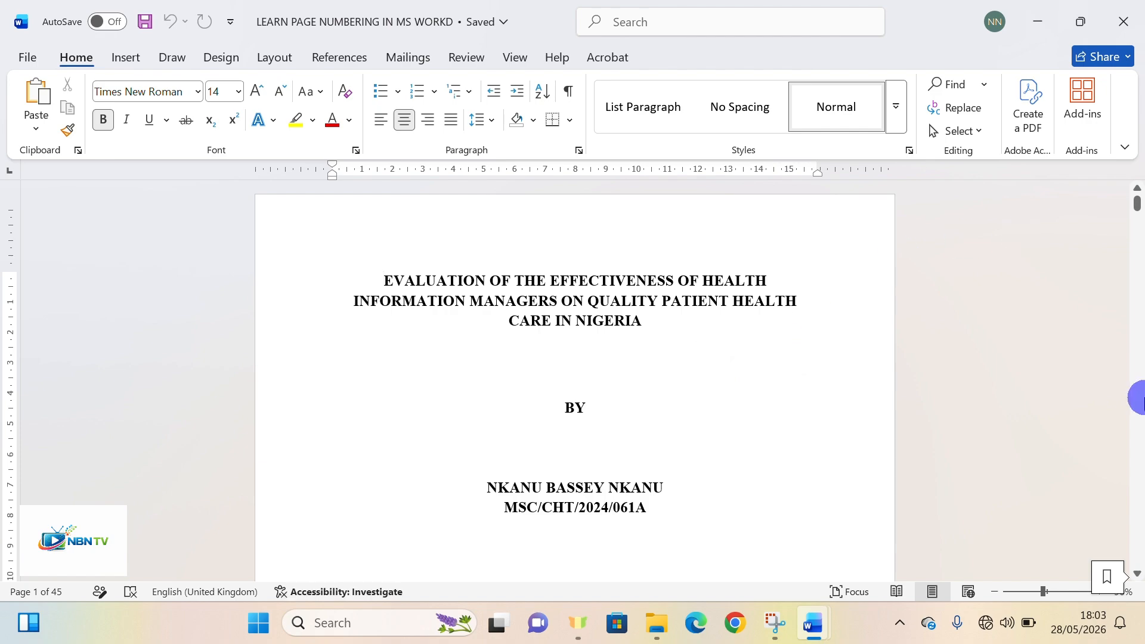
Review the project's preliminary pages from the cover page through the certification to the dedication, and return to the first page
left_click(1138, 576)
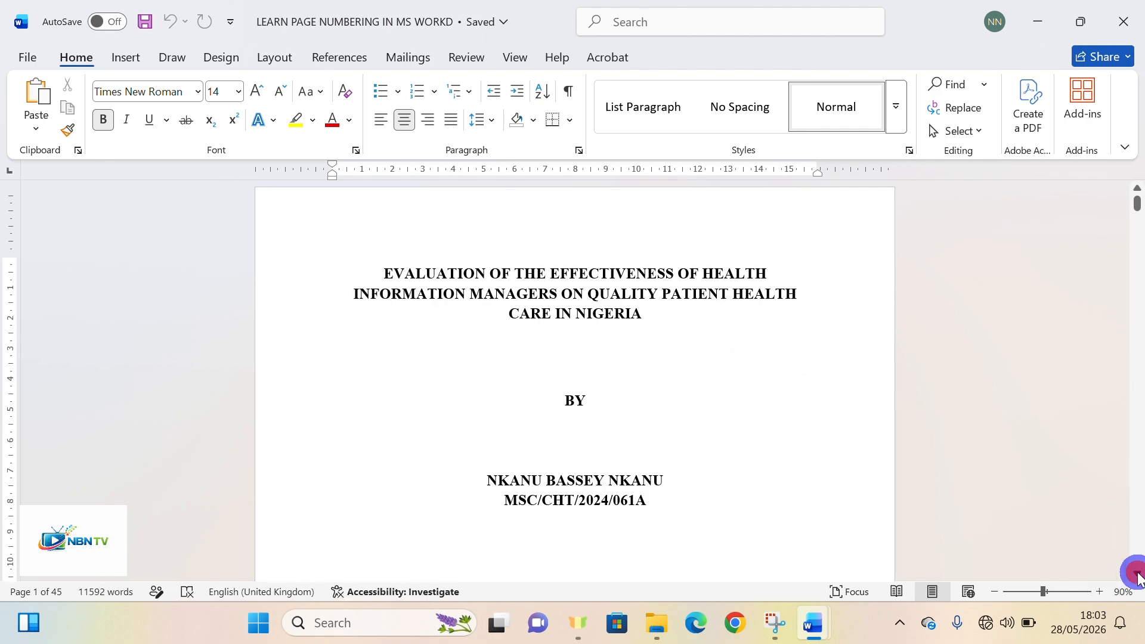
left_click(1138, 576)
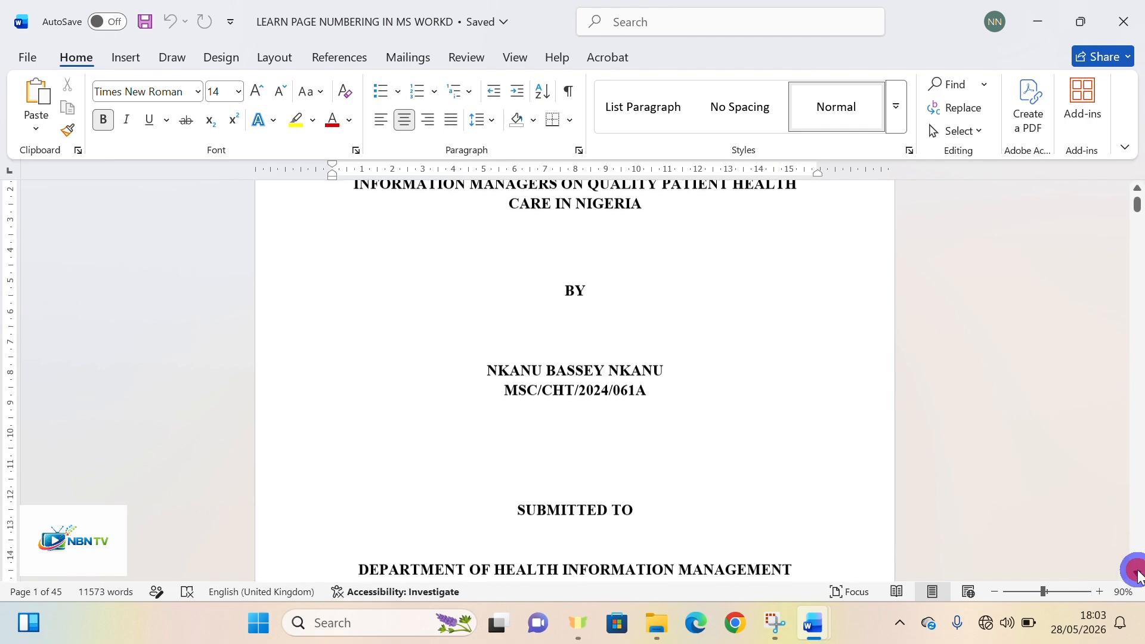
left_click(1134, 576)
left_click(1135, 575)
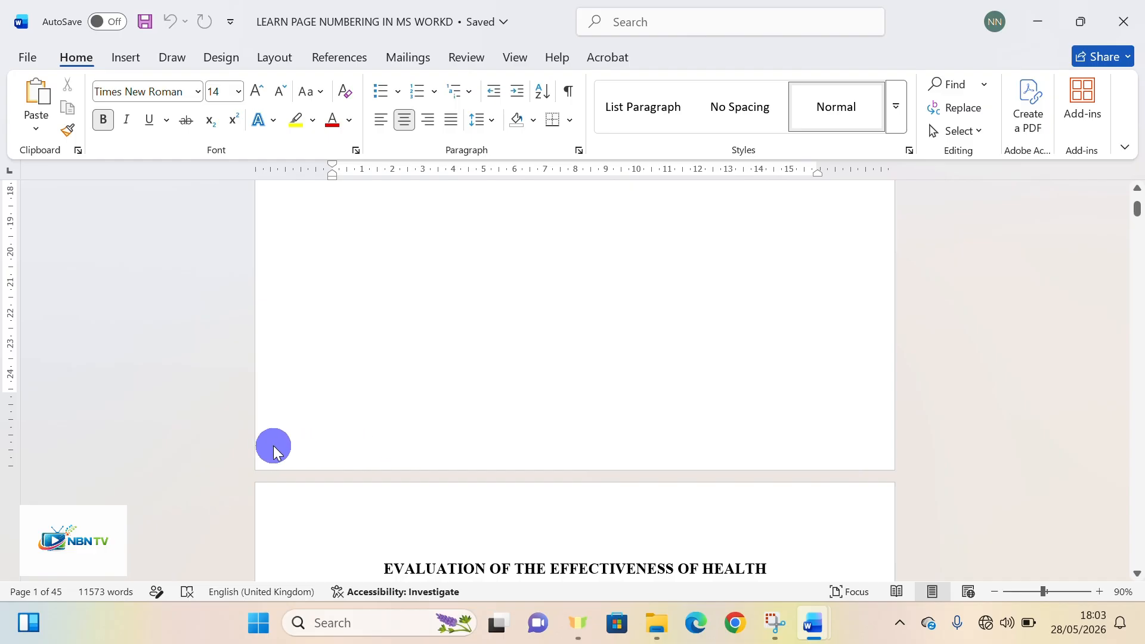
left_click(1137, 191)
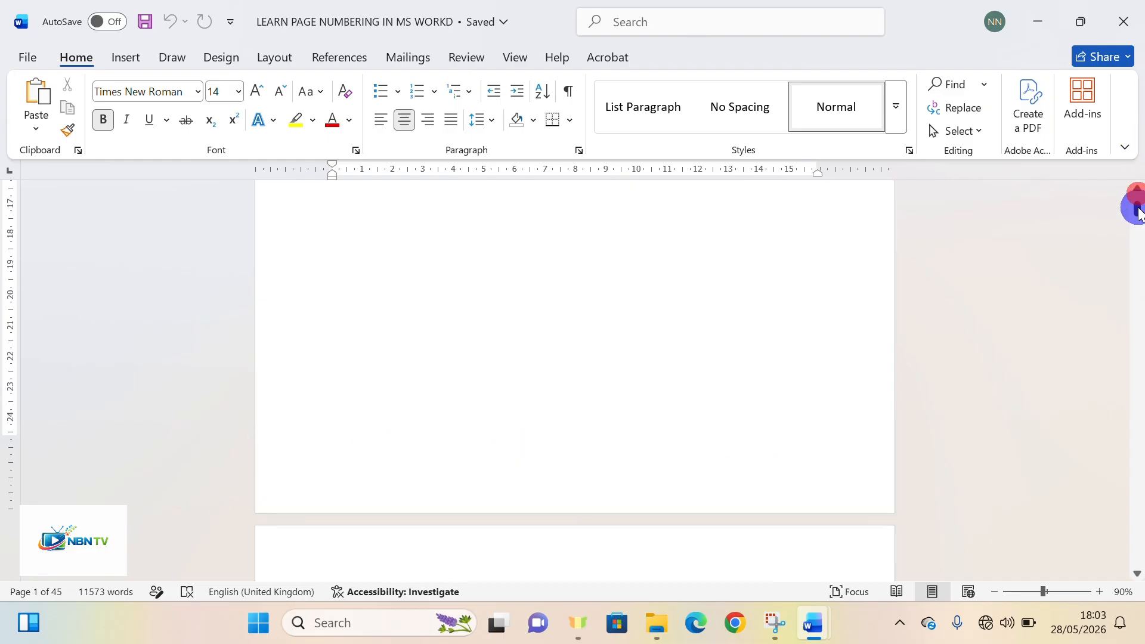
left_click_drag(1138, 209, 1137, 201)
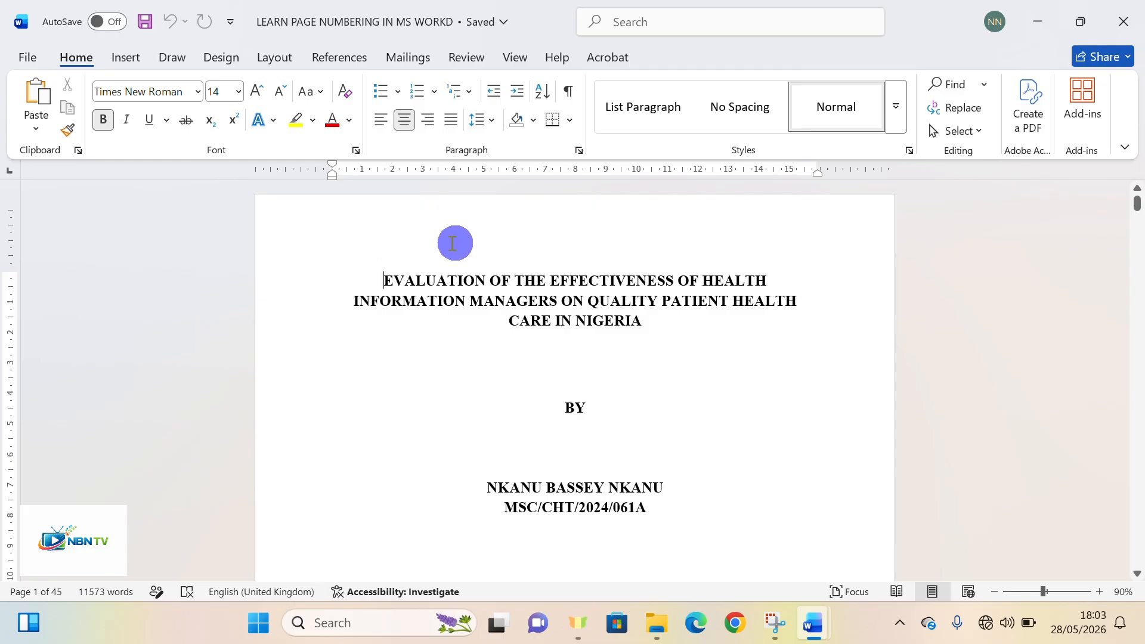
left_click(1137, 573)
scroll(1138, 575, "down", 10)
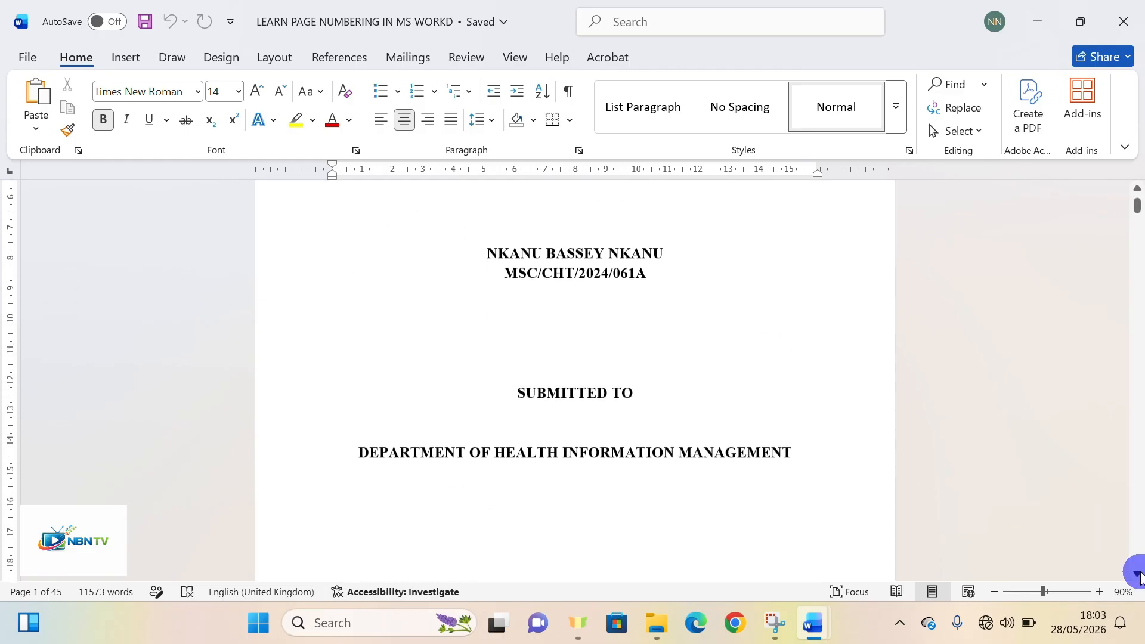
scroll(1139, 575, "down", 8)
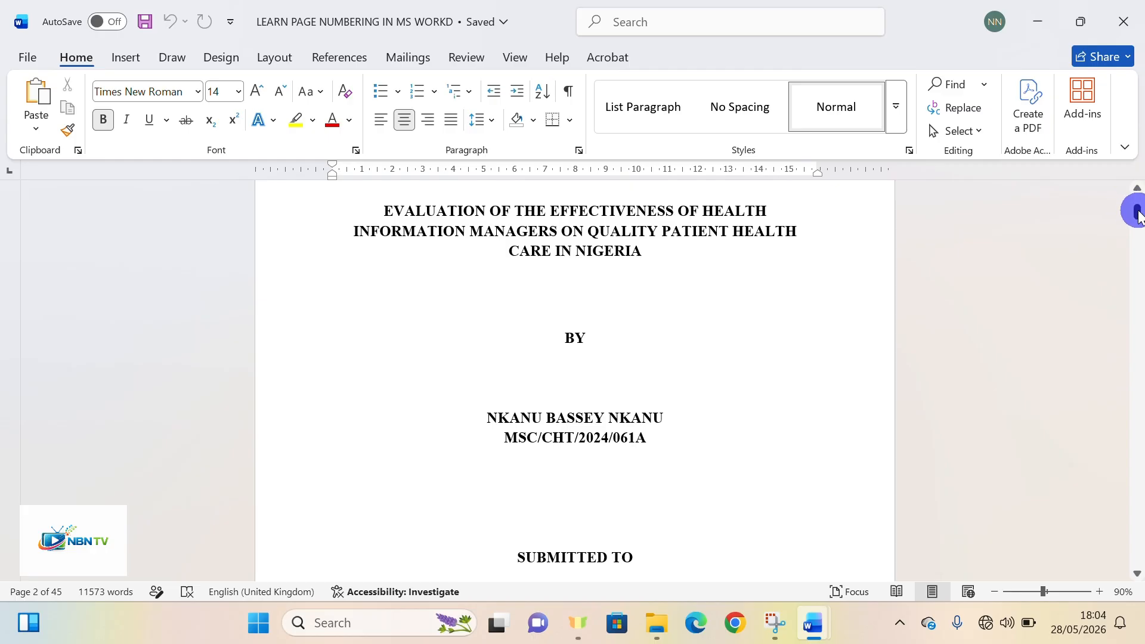
left_click_drag(1138, 214, 1131, 140)
left_click(707, 406)
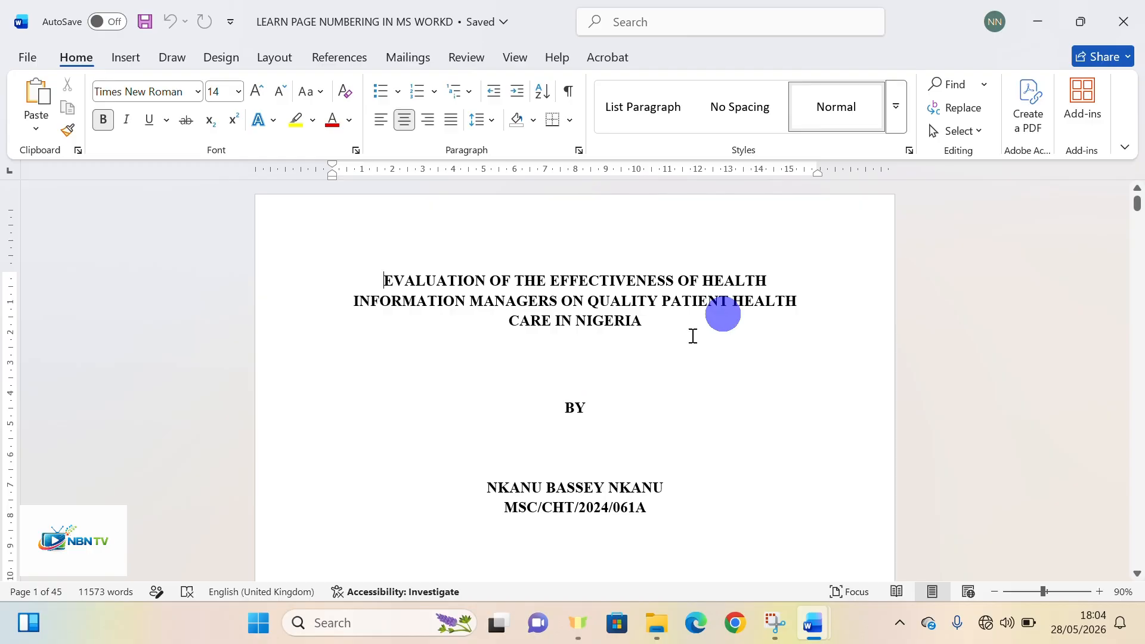
left_click(1136, 573)
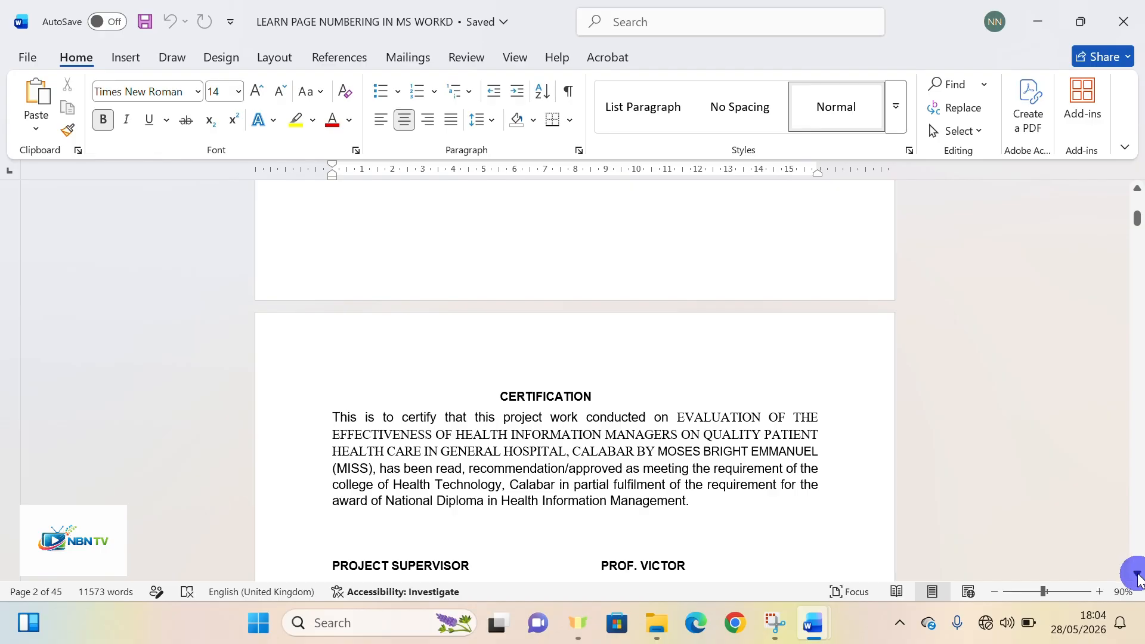
left_click(1137, 574)
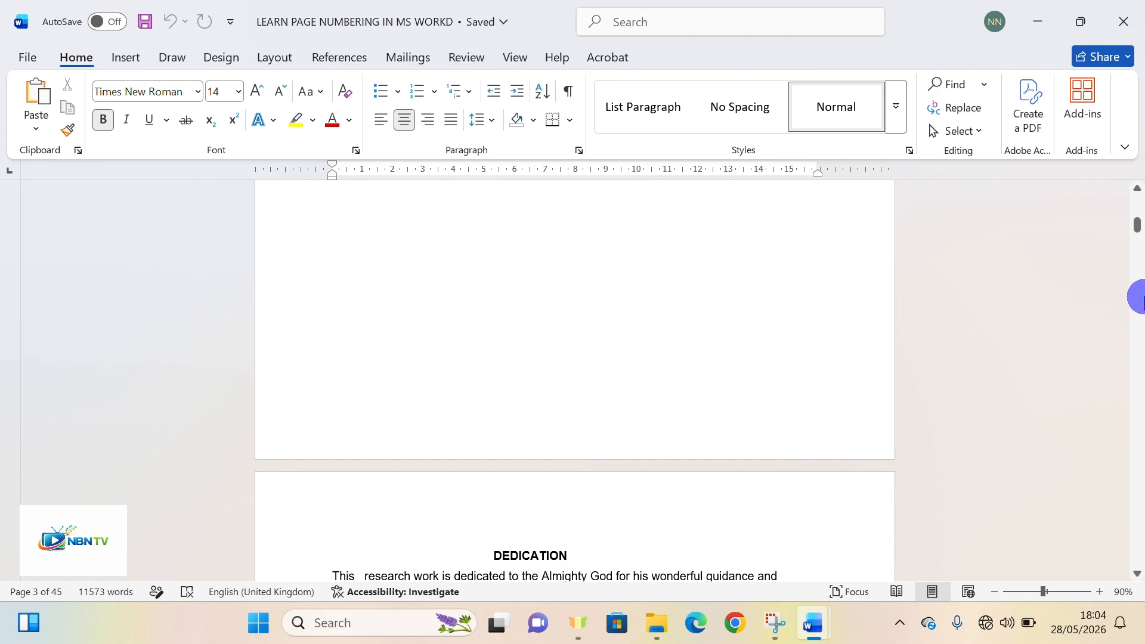
left_click_drag(1139, 232, 1139, 179)
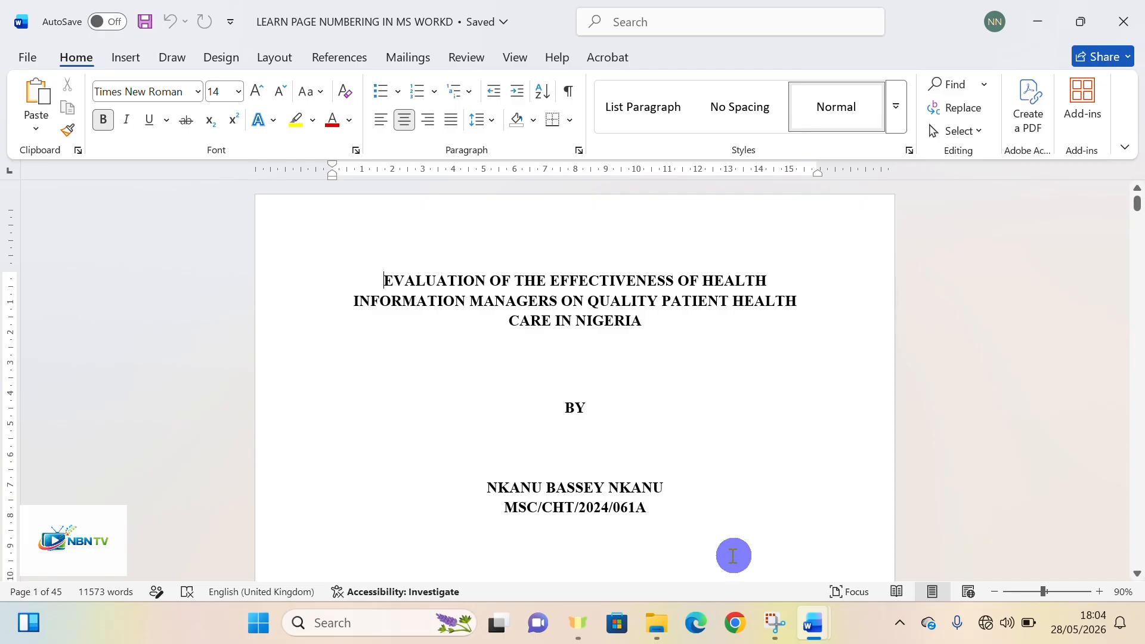
Add page numbers at the bottom of the project document's pages in the centred Plain Number 2 style
left_click(1137, 574)
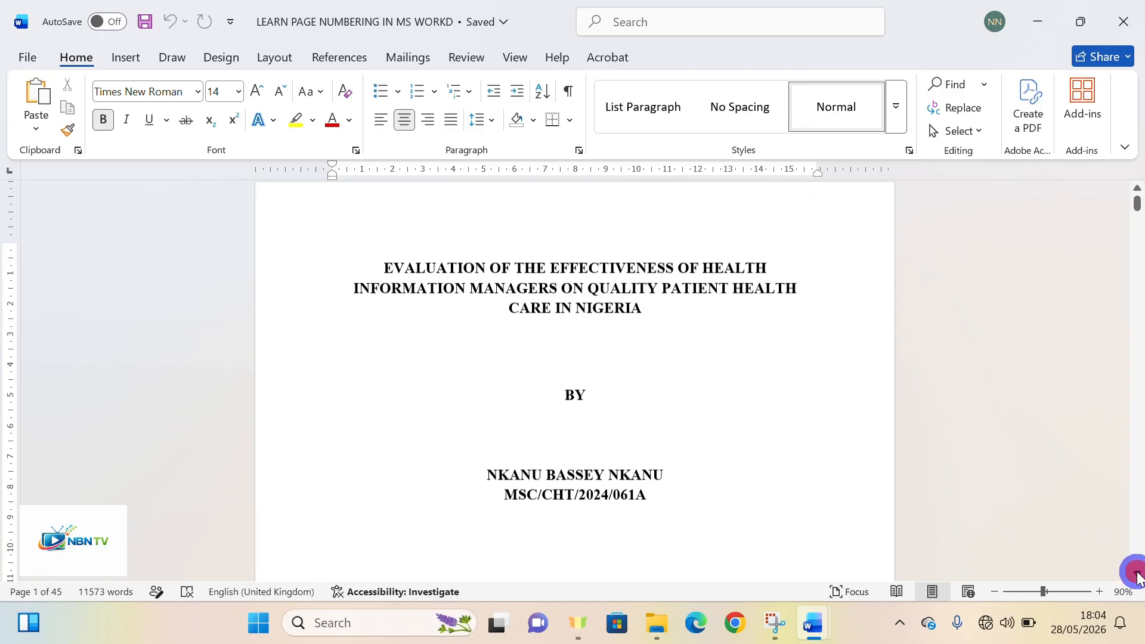
left_click(1138, 573)
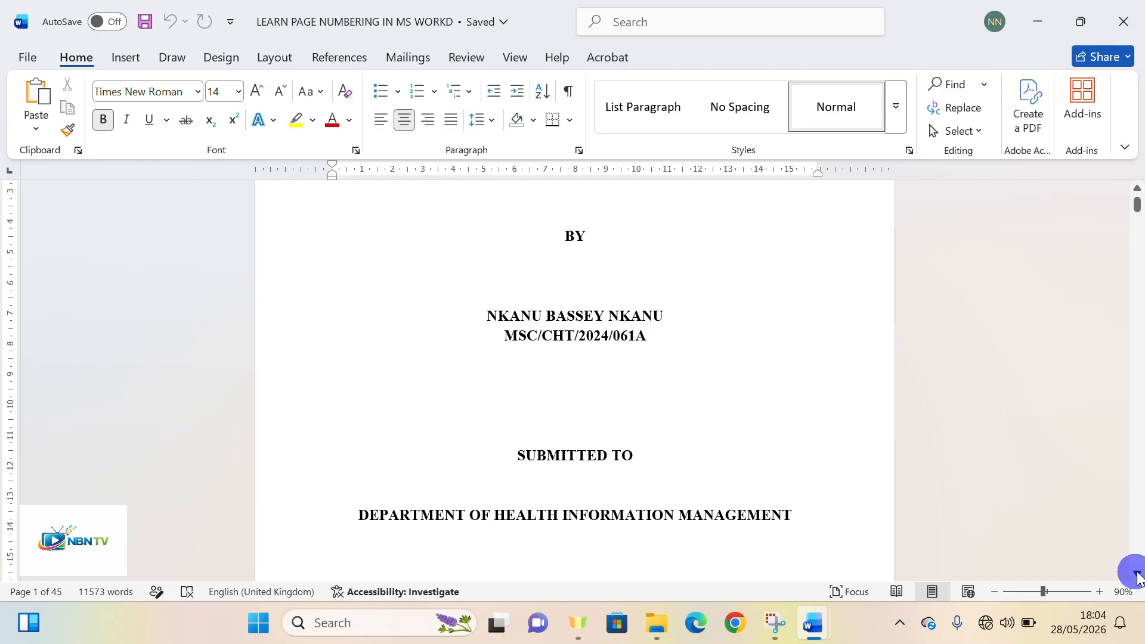
left_click(128, 57)
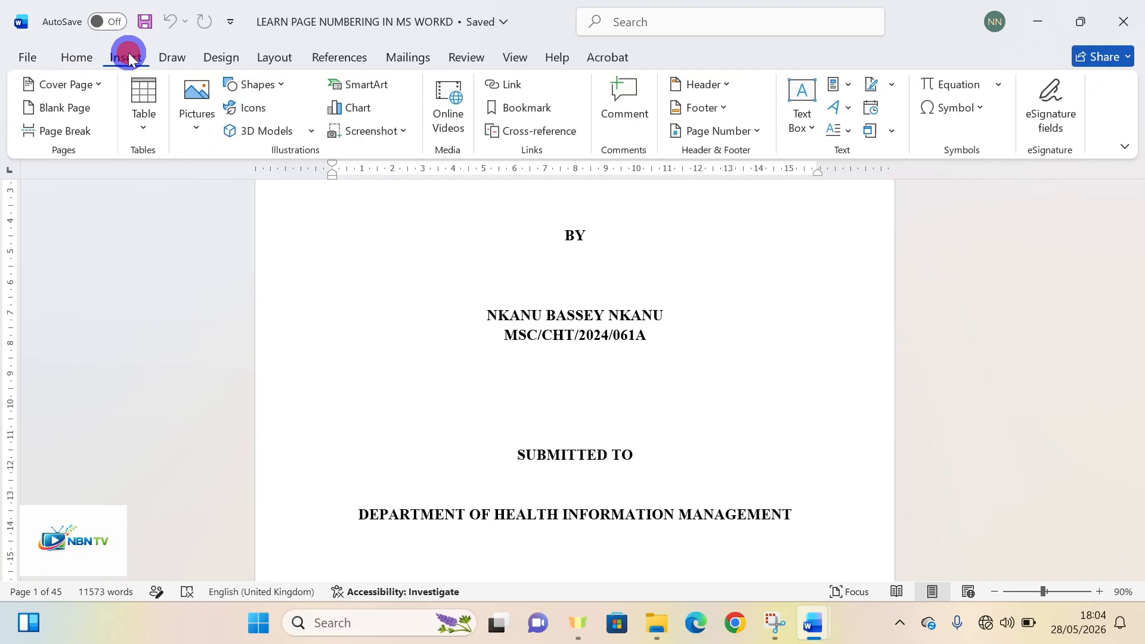
left_click(758, 133)
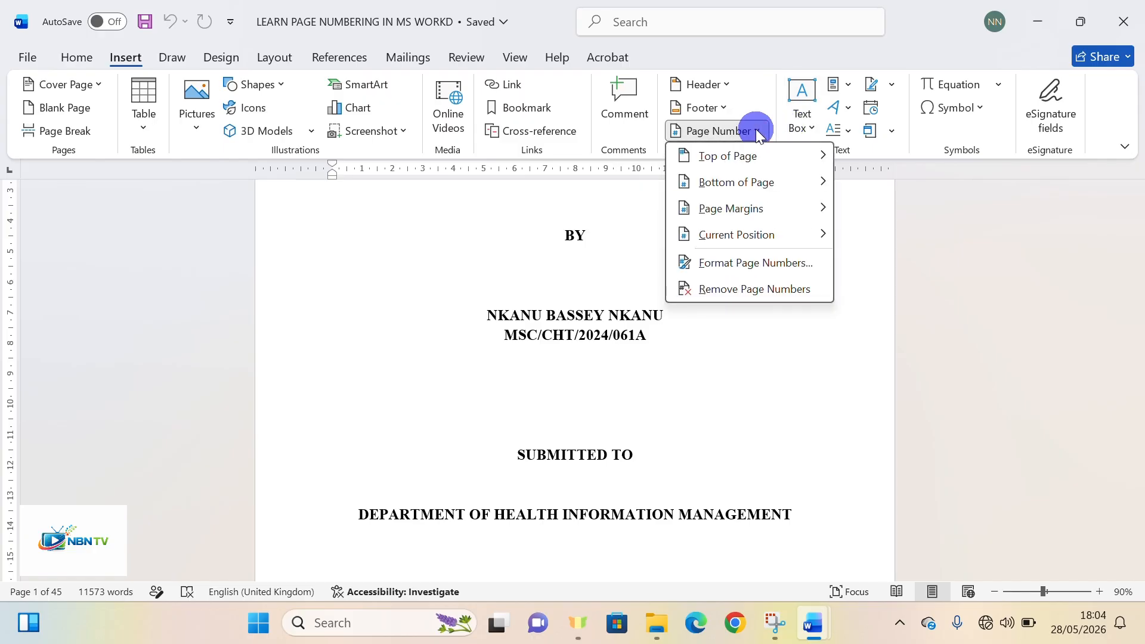
left_click(772, 184)
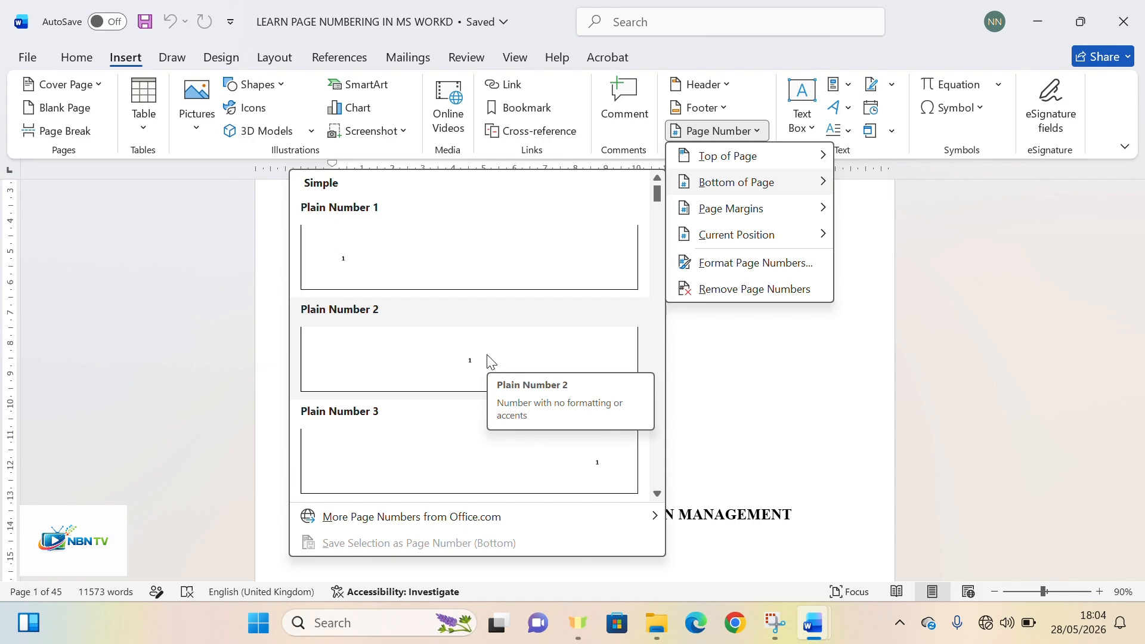
left_click(487, 356)
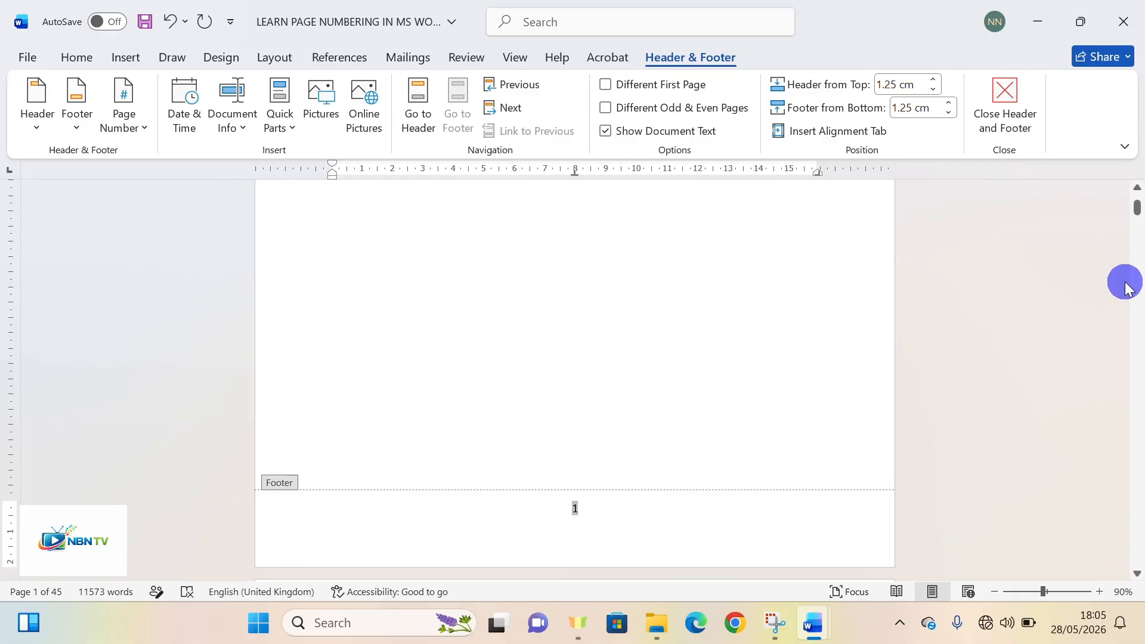
Check the footer page numbers on the last page and the first three pages, and return to the cover page's body text
left_click_drag(1137, 206, 1142, 608)
left_click(469, 512)
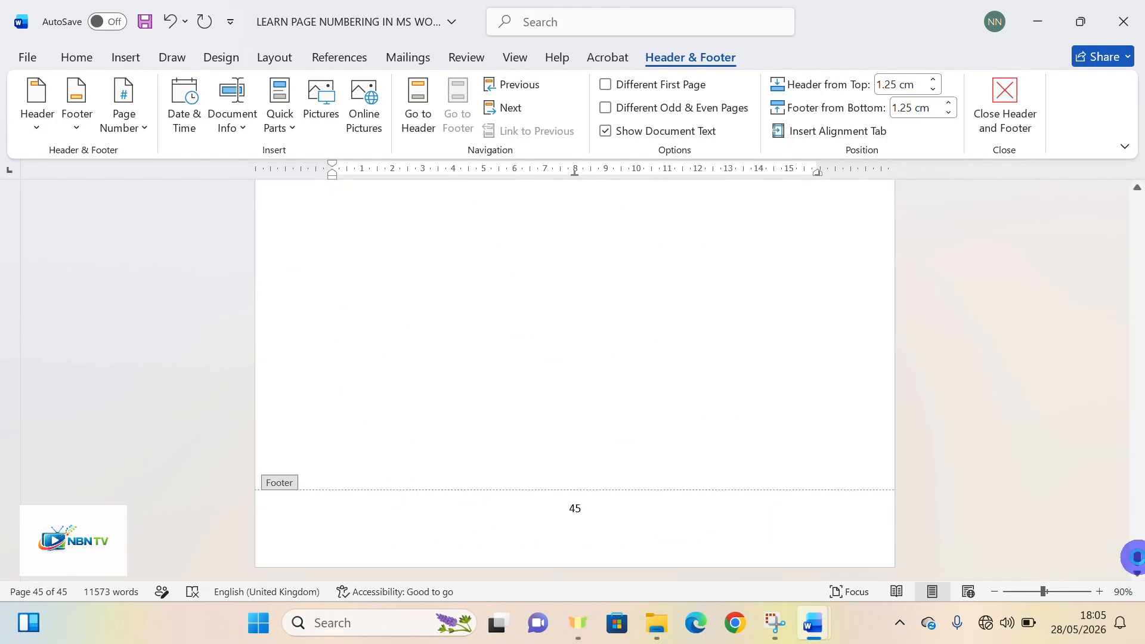
left_click_drag(1138, 561, 1128, 153)
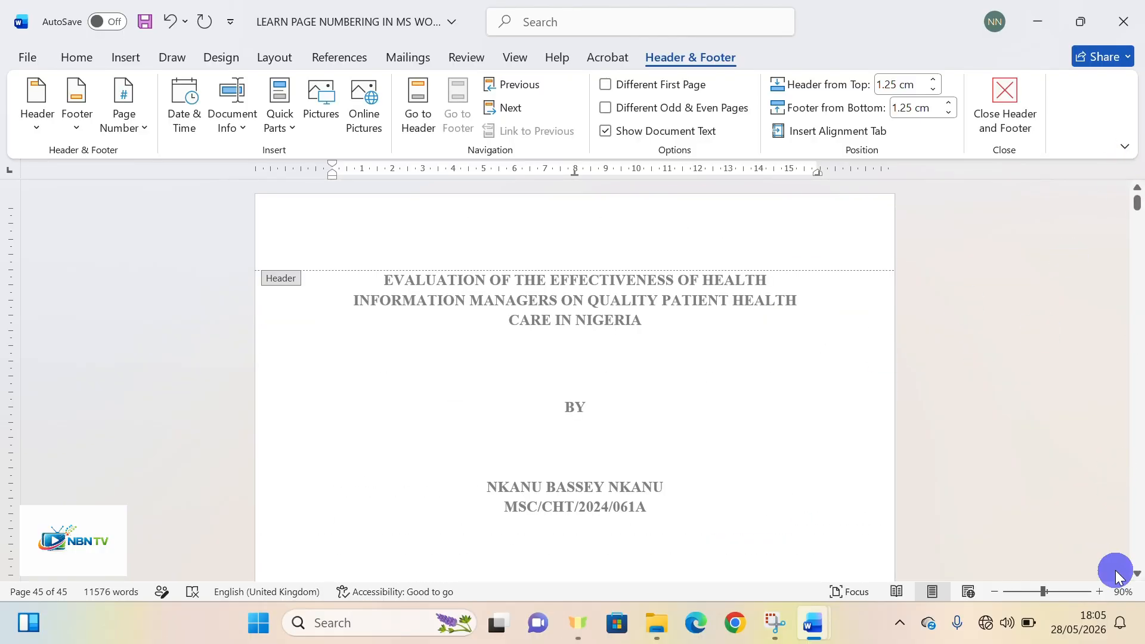
left_click(1138, 575)
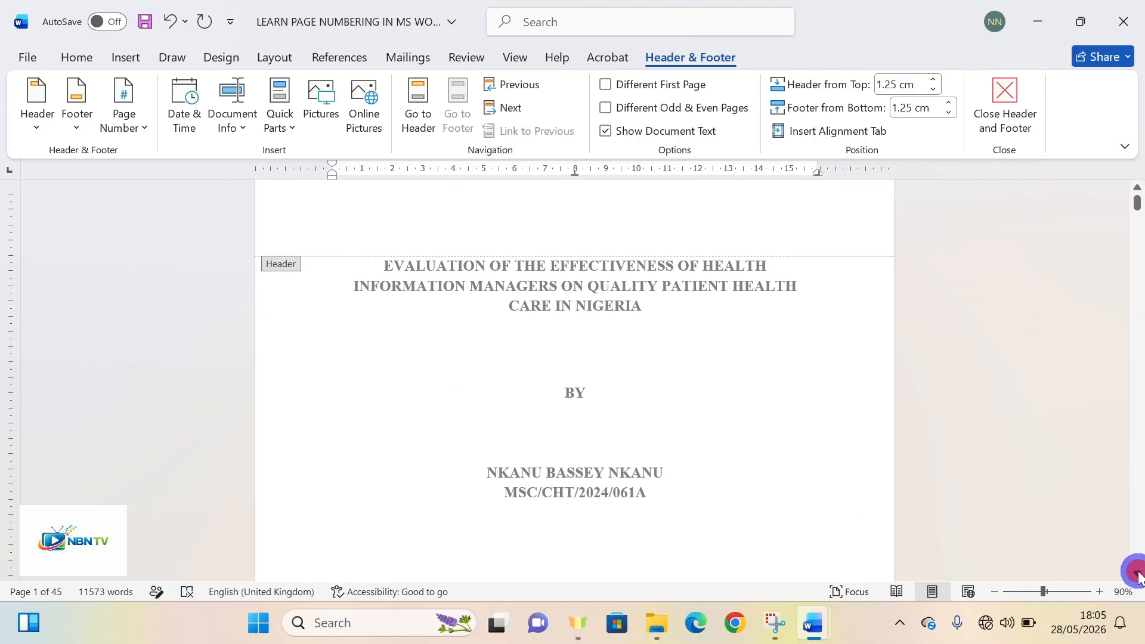
left_click(1137, 573)
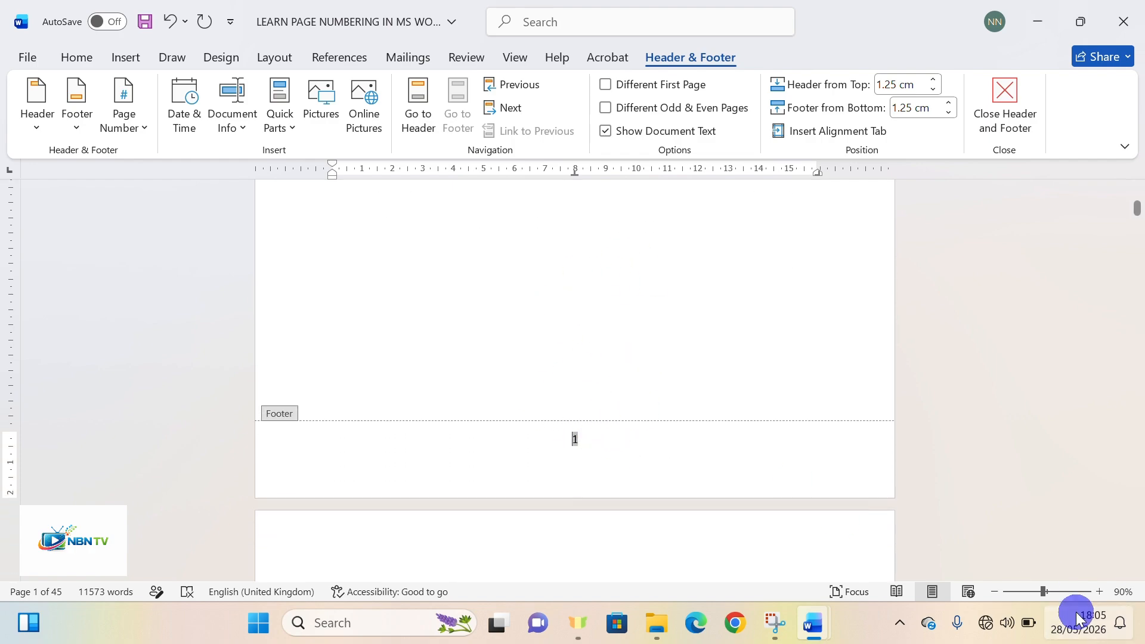
left_click(1137, 574)
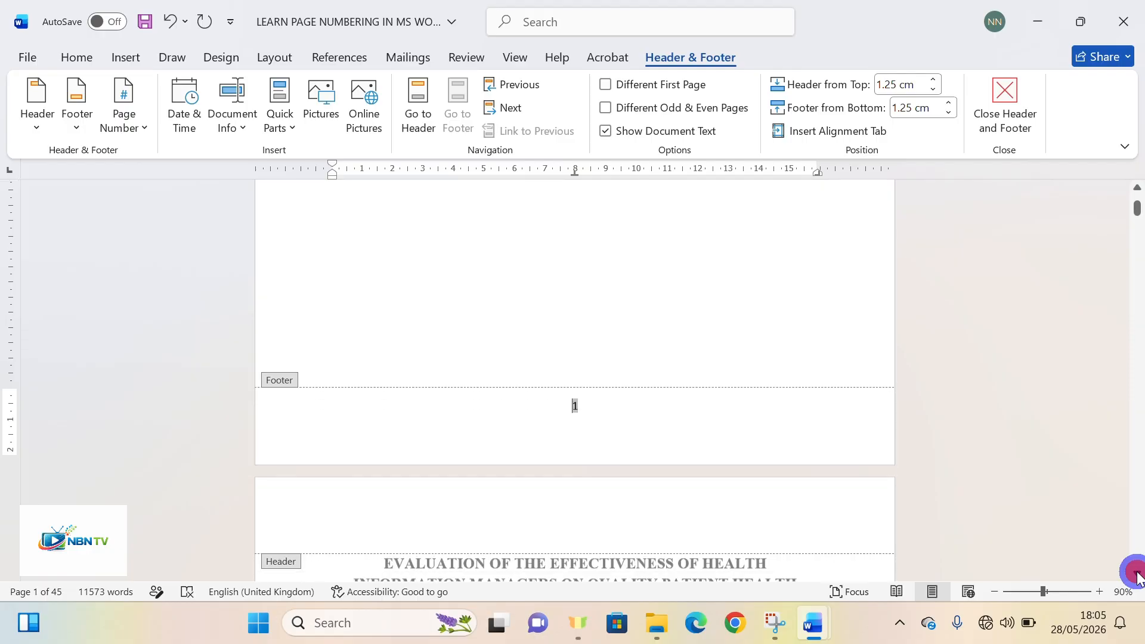
left_click_drag(1138, 573, 1138, 574)
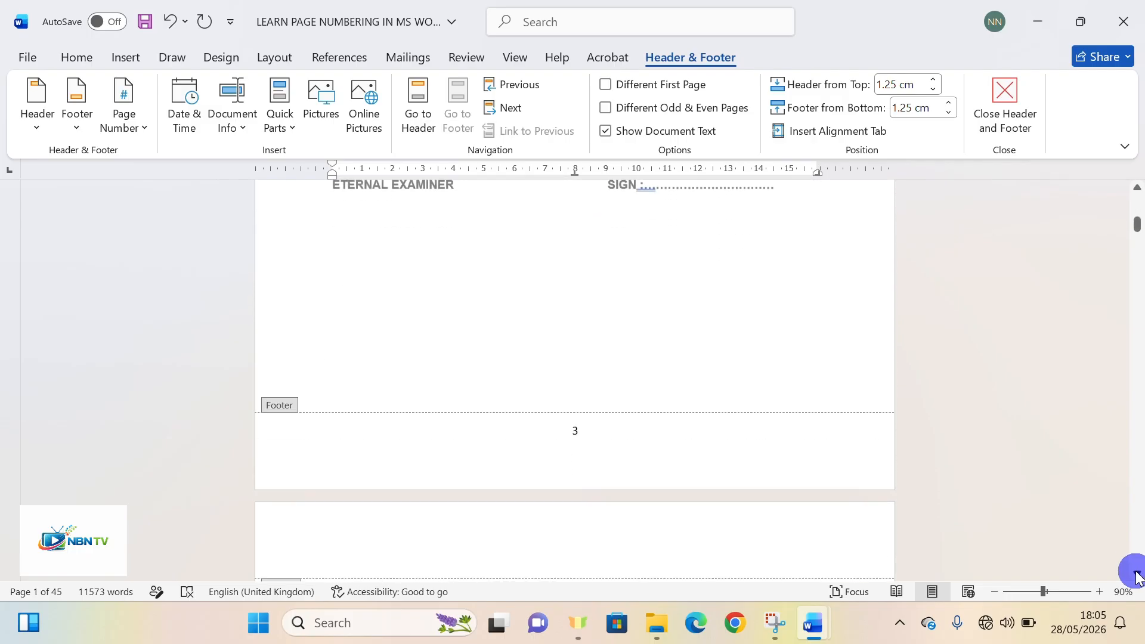
left_click(595, 436)
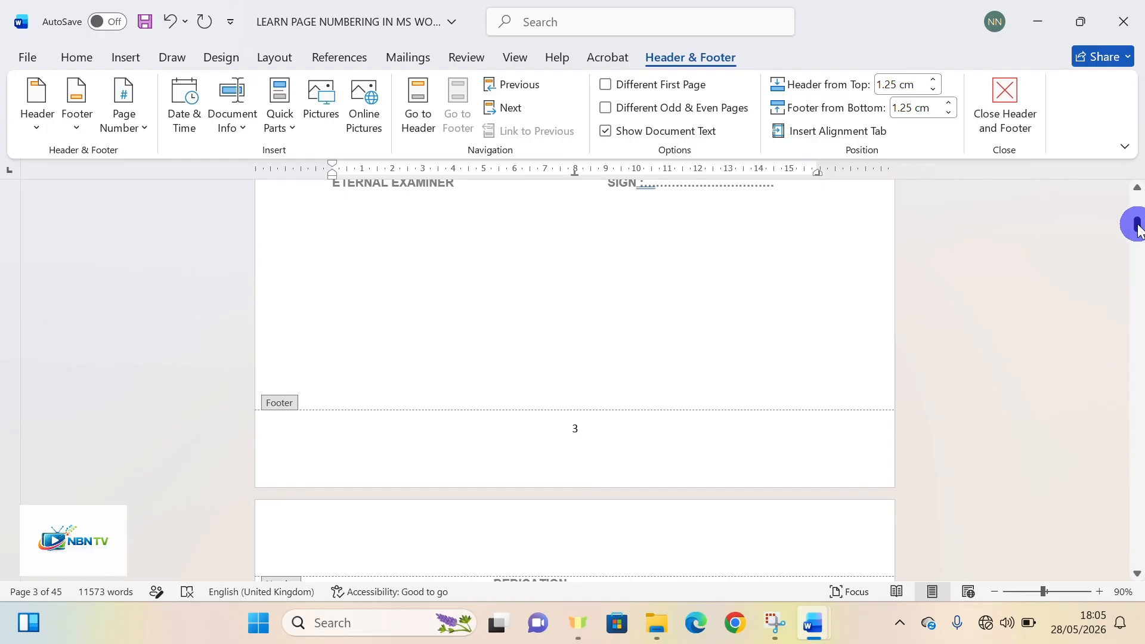
left_click_drag(1137, 230, 1132, 163)
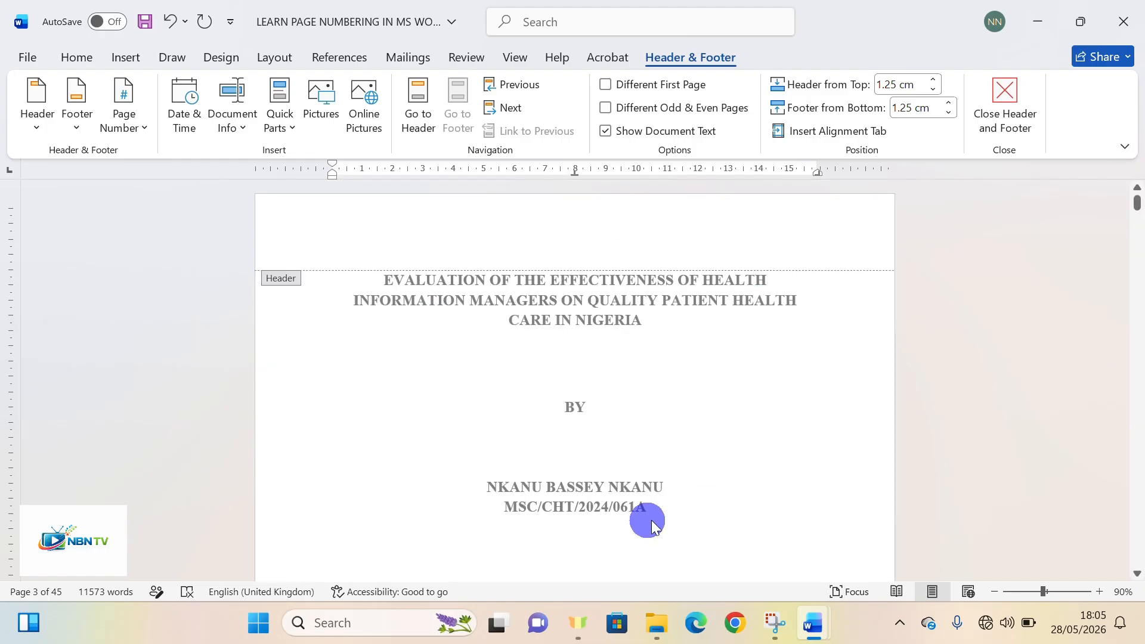
double_click(624, 478)
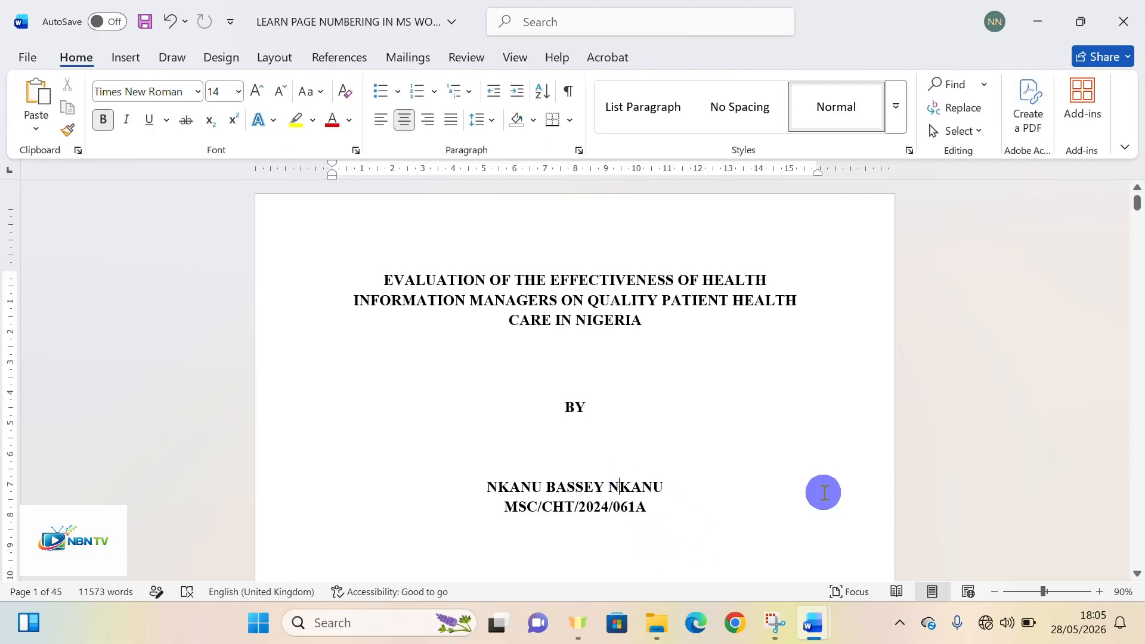
Insert a Next Page section break after "DEPARTMENT OF HEALTH INFORMATION MANAGEMENT" at the end of the cover page text
left_click(1140, 574)
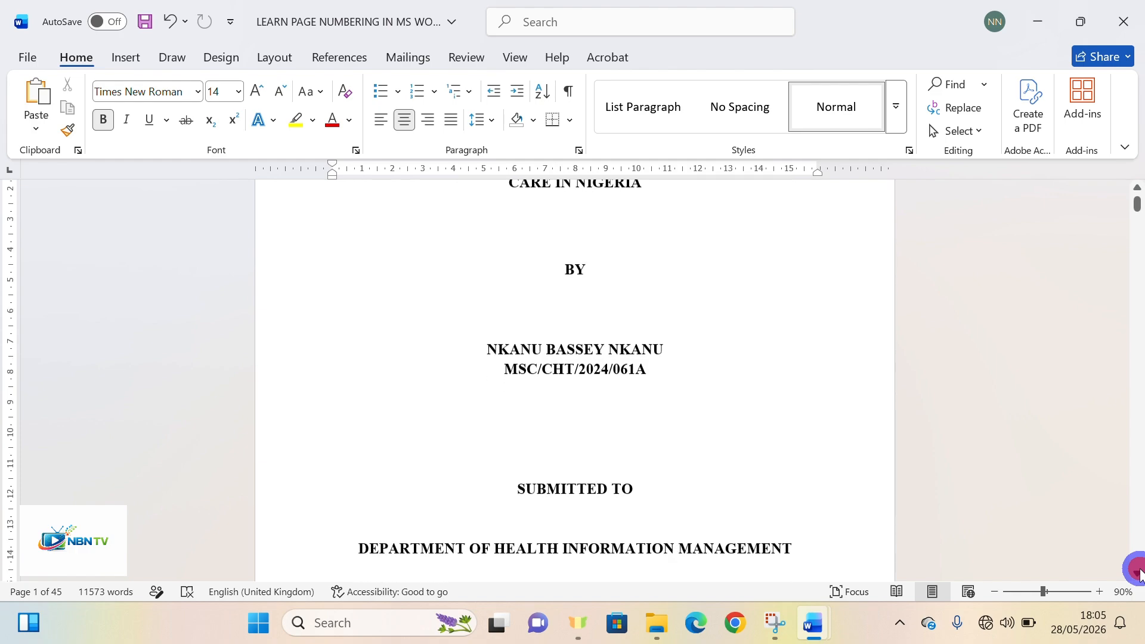
scroll(1139, 574, "down", 4)
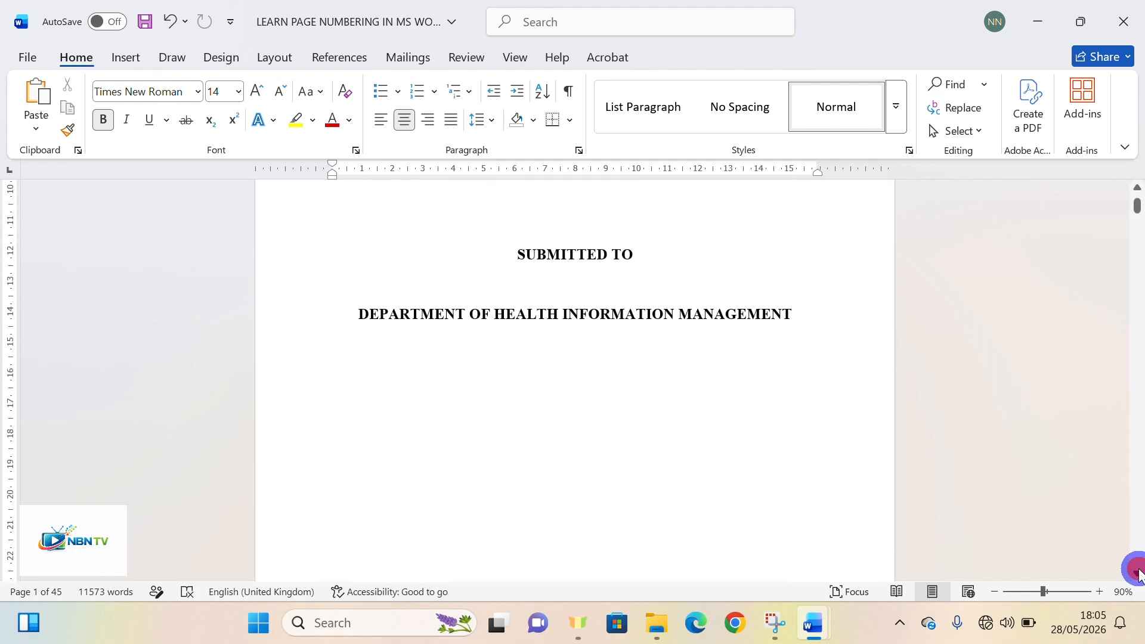
scroll(1139, 573, "down", 1)
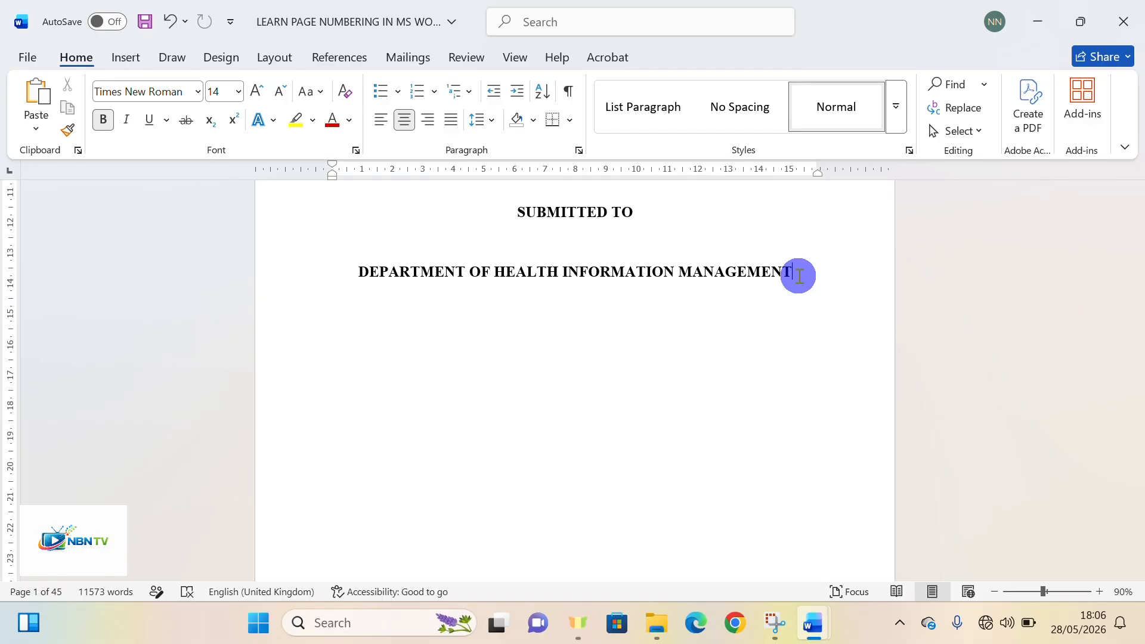
left_click(281, 65)
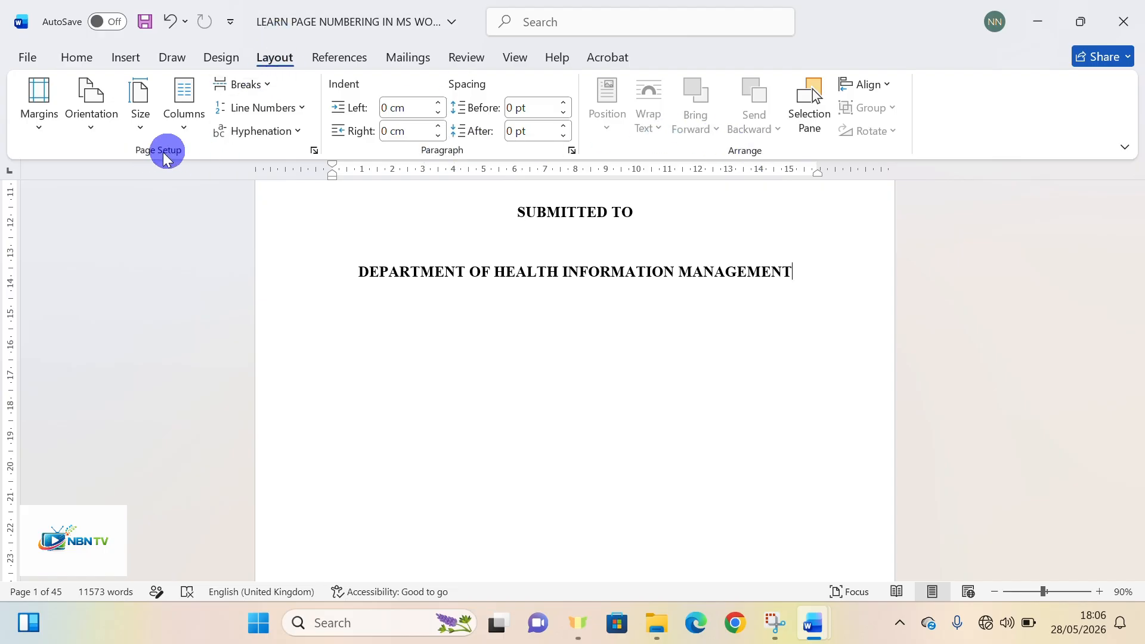
left_click(270, 83)
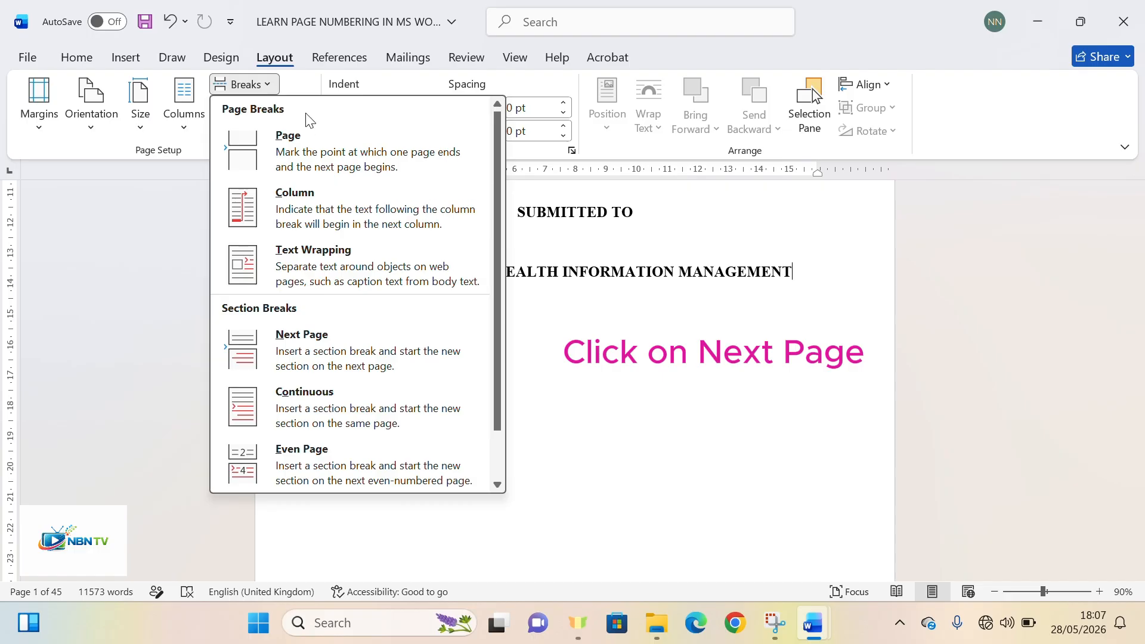
left_click(309, 340)
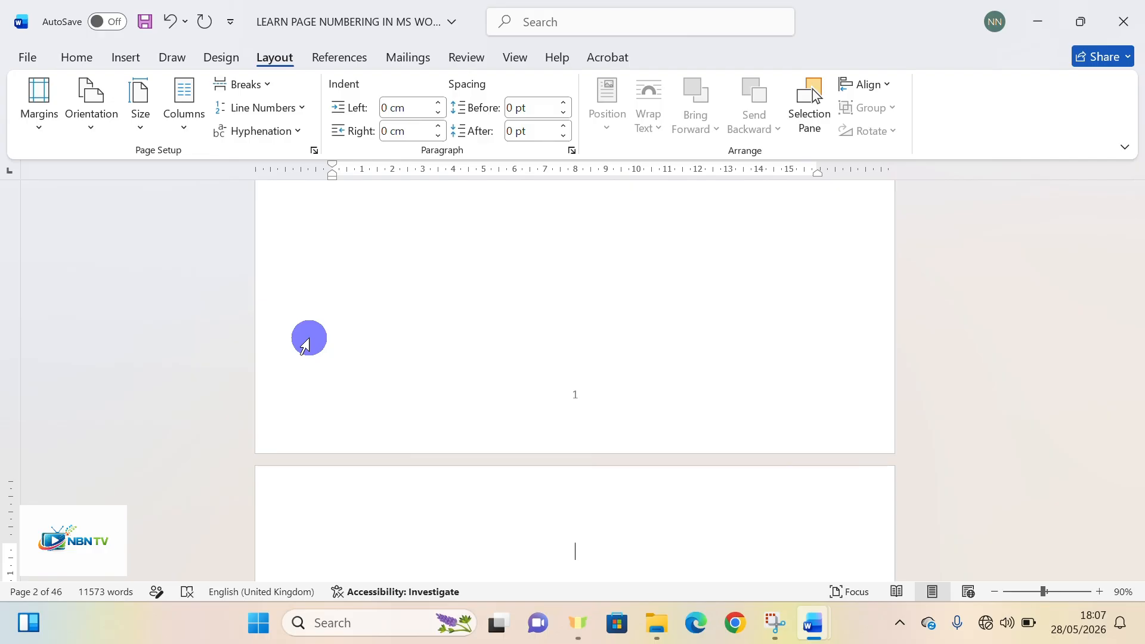
Delete the empty lines above the project title at the top of the second page
key("Delete")
key("Delete")
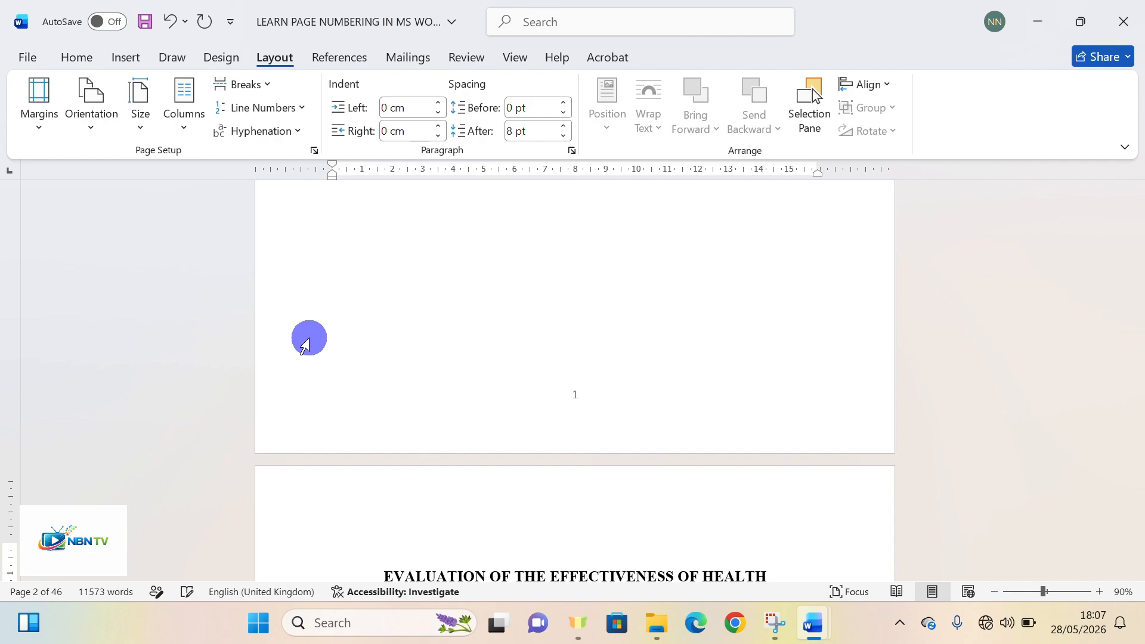
key("Delete")
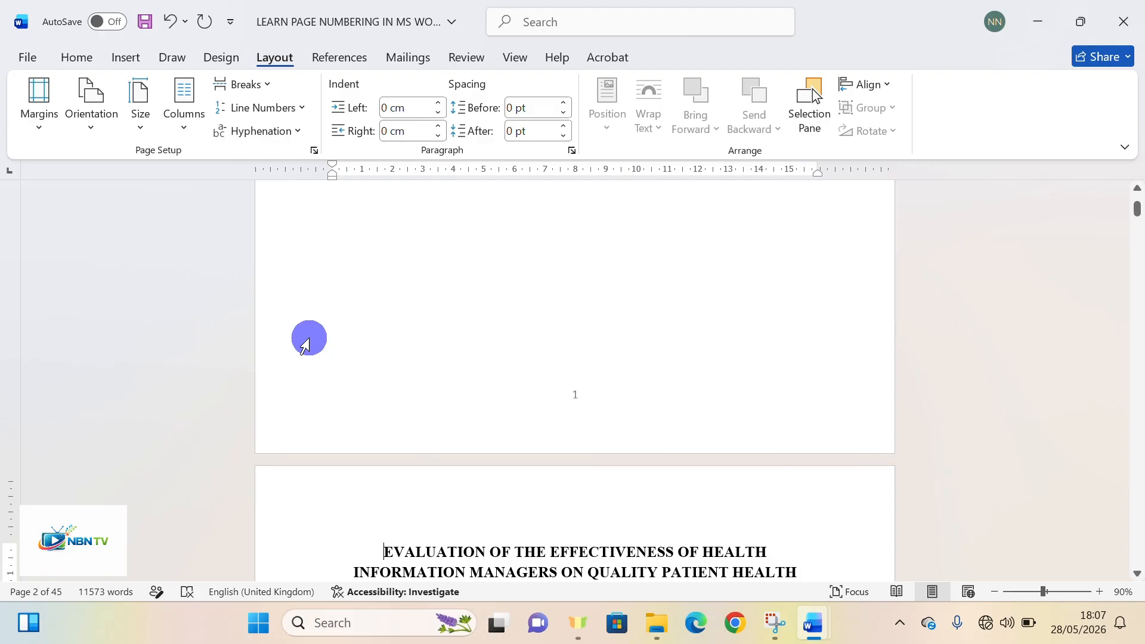
left_click(268, 84)
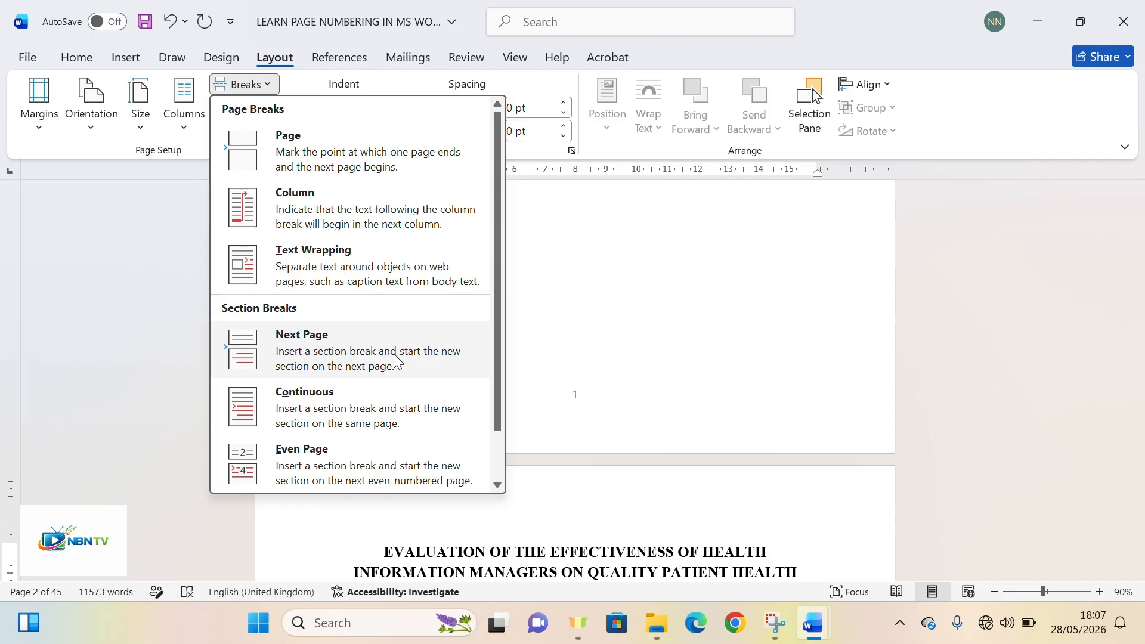
left_click(657, 409)
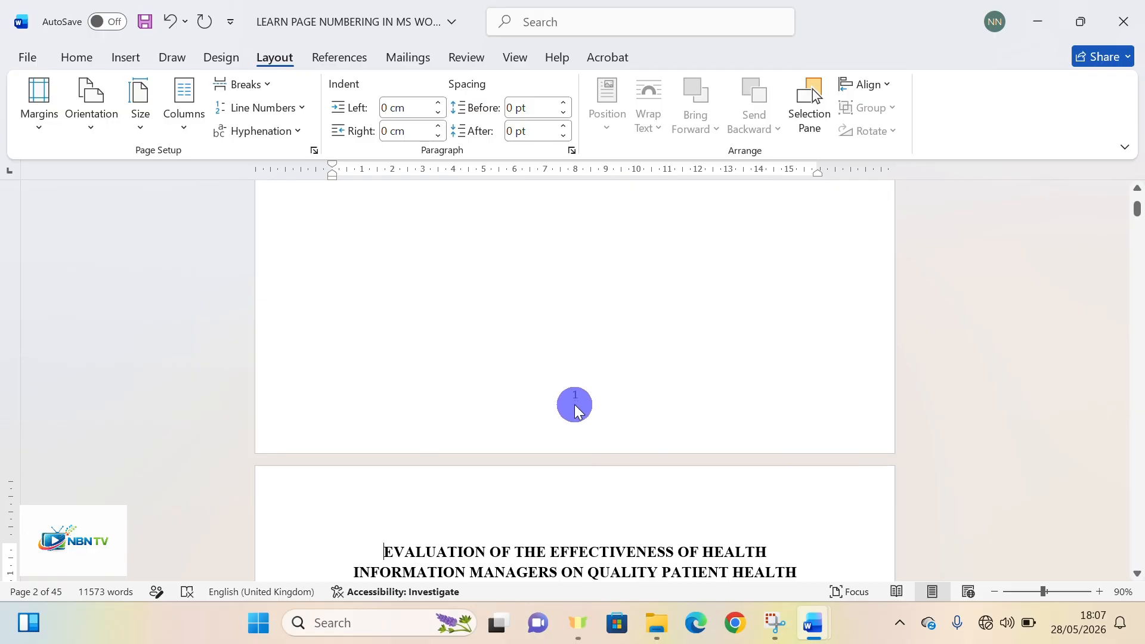
Enable Different First Page for the Section 1 footer to hide the cover page's number, and return to the second page's body text
double_click(575, 407)
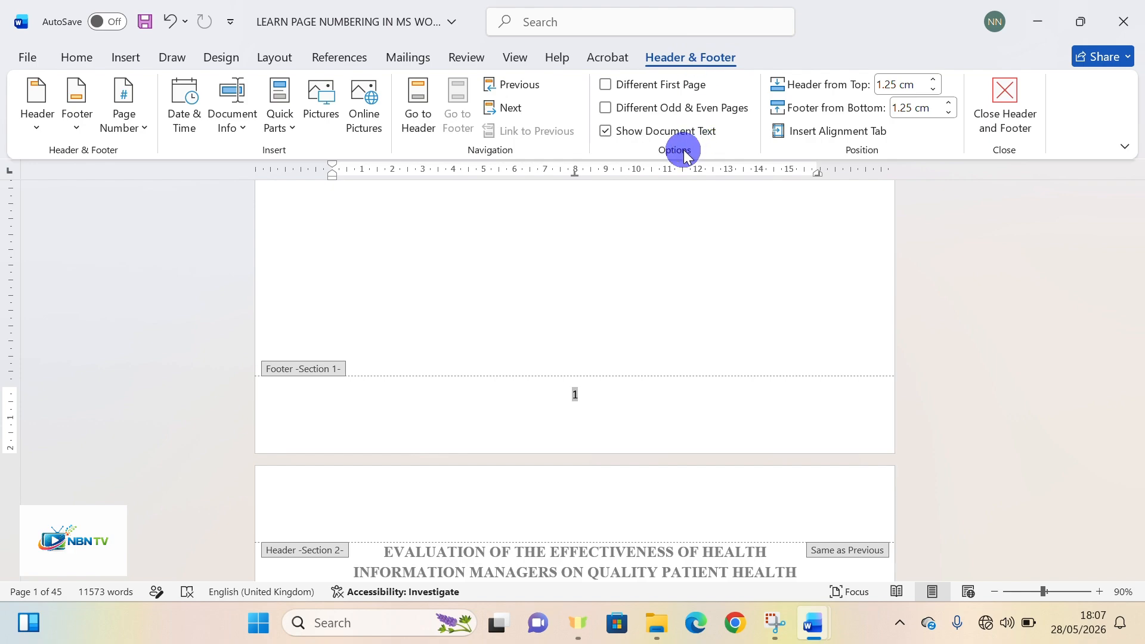
left_click(608, 85)
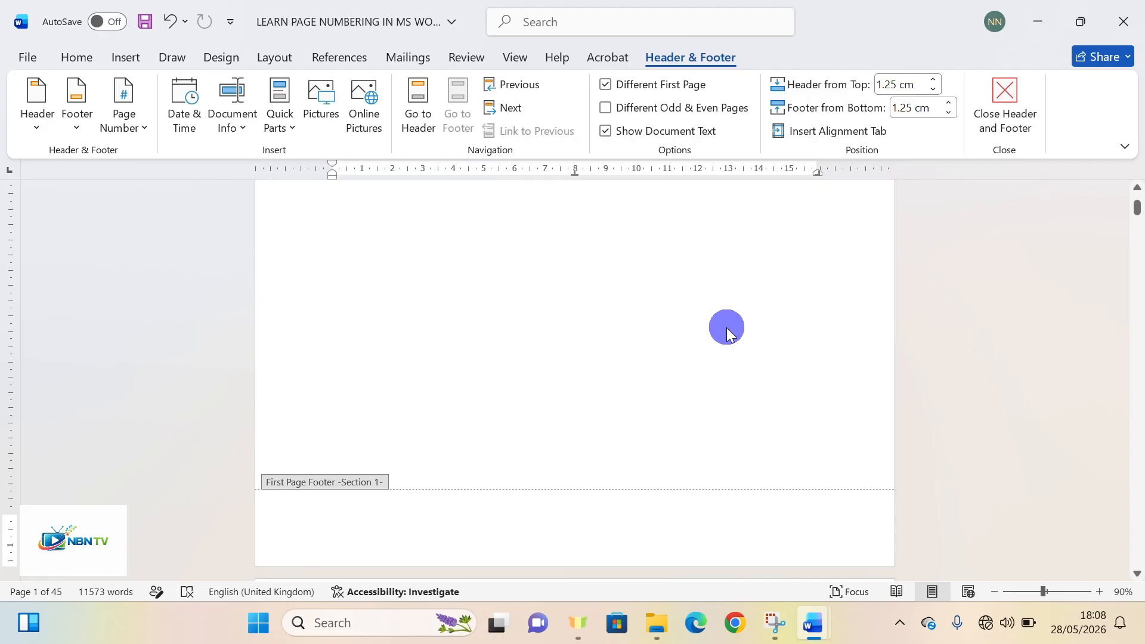
scroll(732, 312, "up", 8)
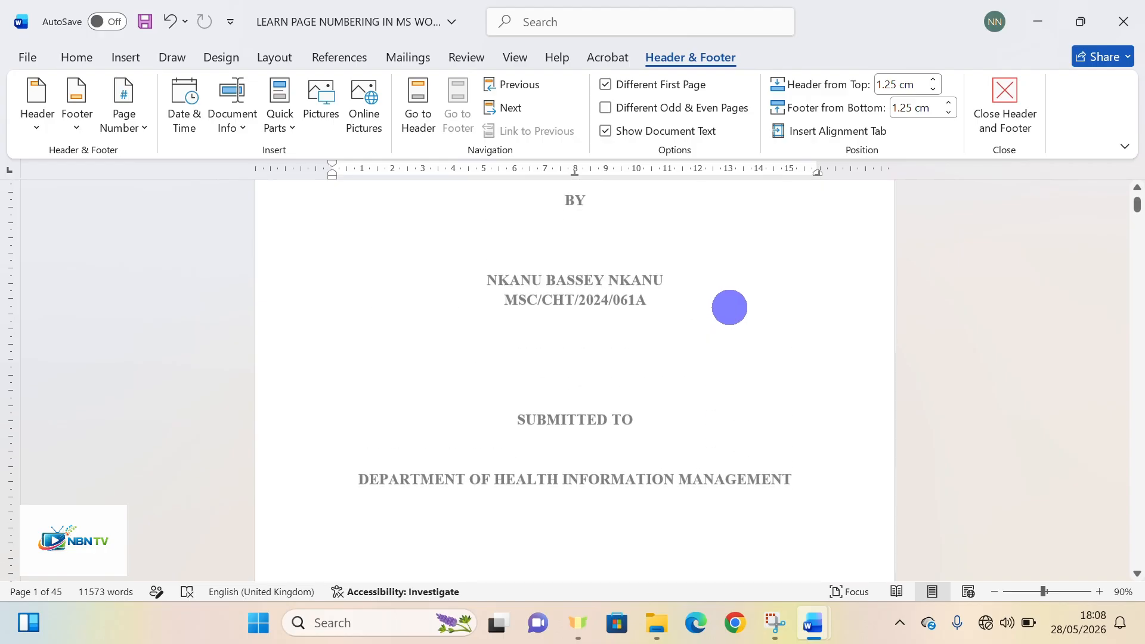
scroll(730, 307, "up", 2)
scroll(729, 307, "down", 10)
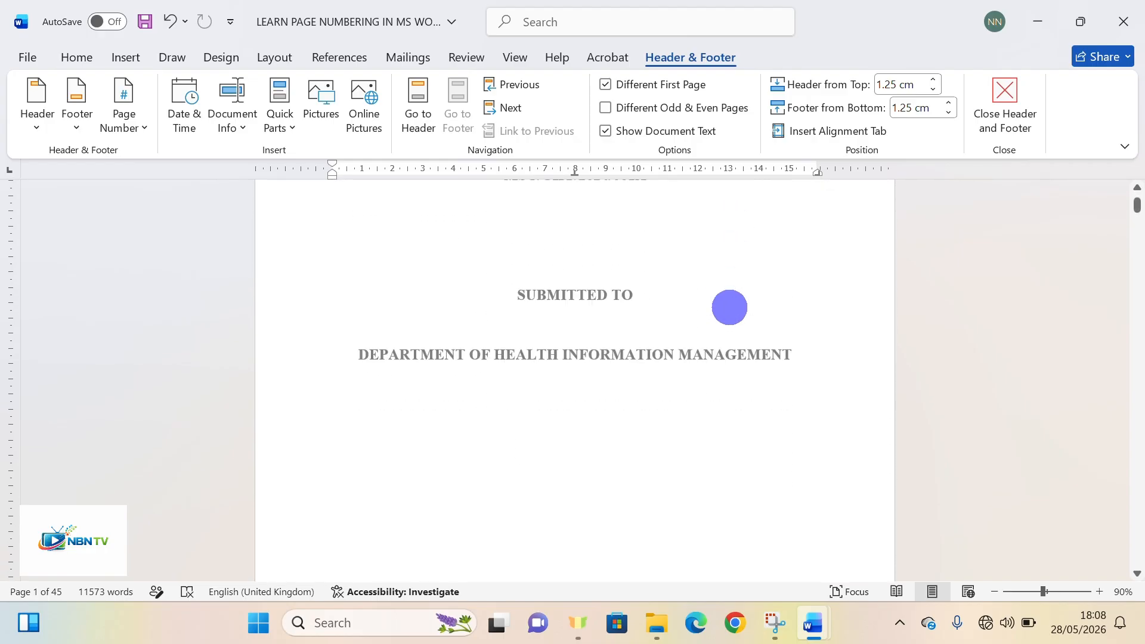
scroll(729, 307, "down", 8)
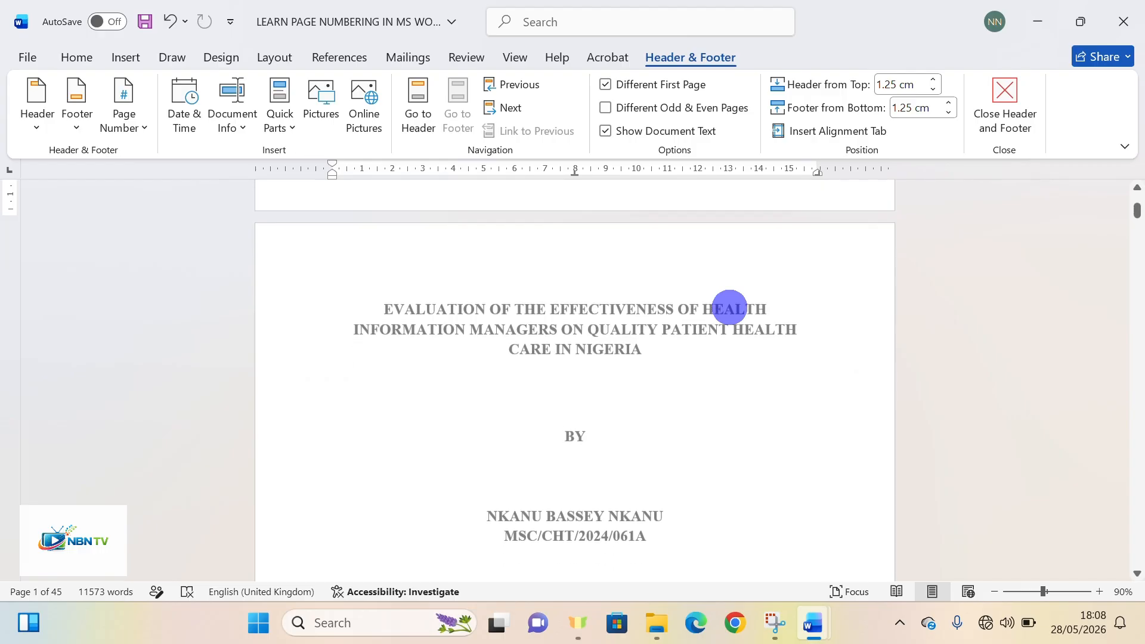
double_click(663, 416)
double_click(665, 417)
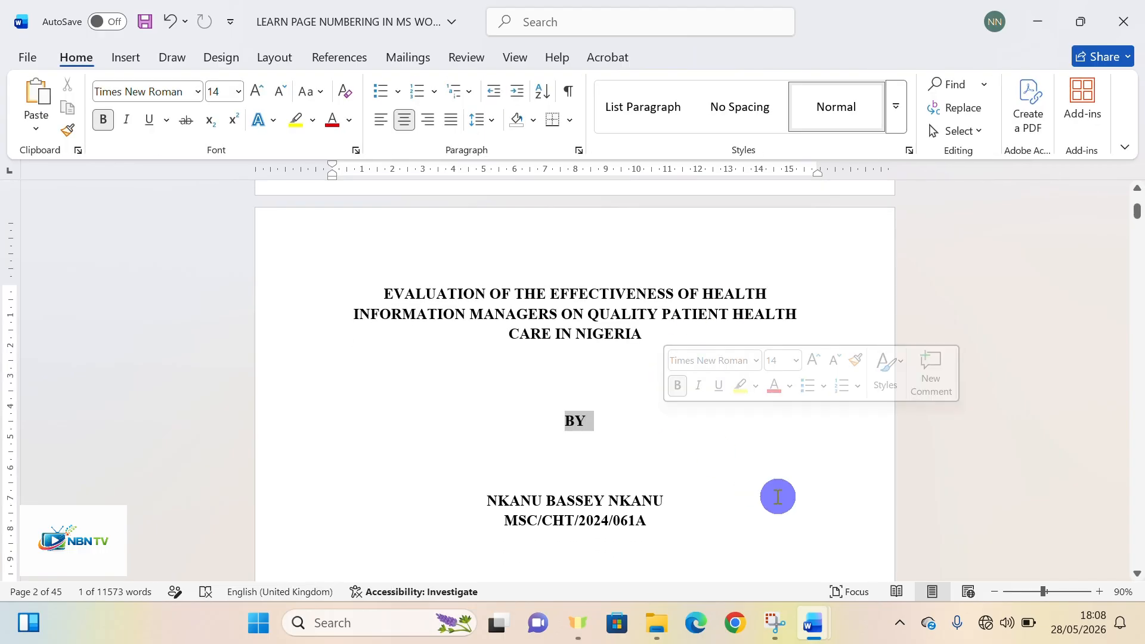
Insert a Next Page section break after "AWARD OF MSC IN HEALTH INFORMATION MANAGEMENT." at the end of the second page's text
left_click(1137, 574)
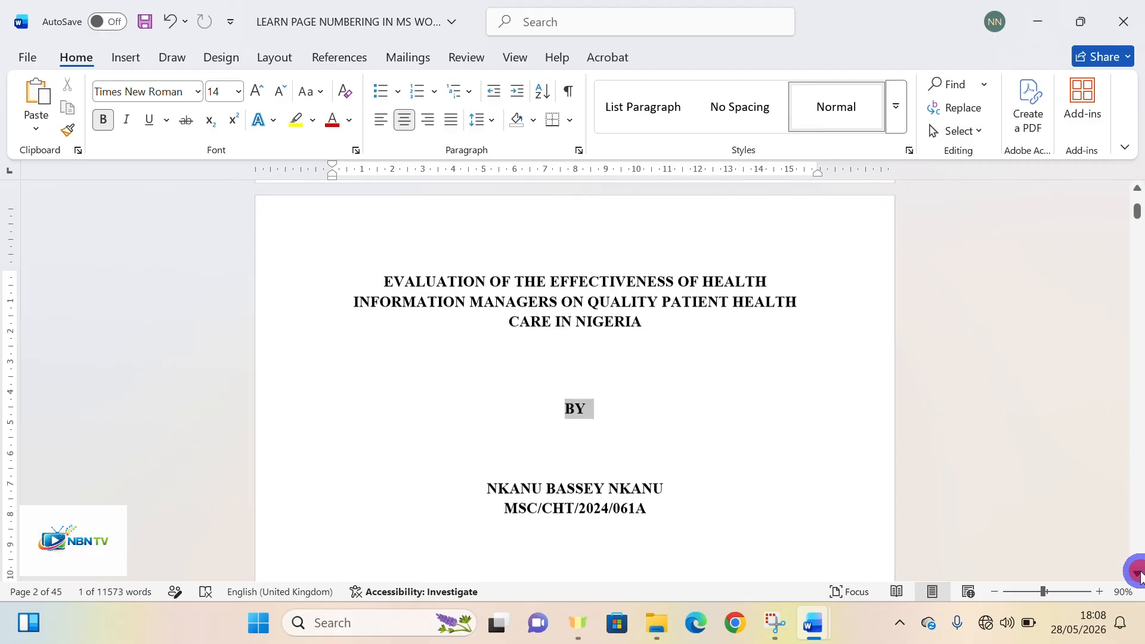
left_click(1139, 574)
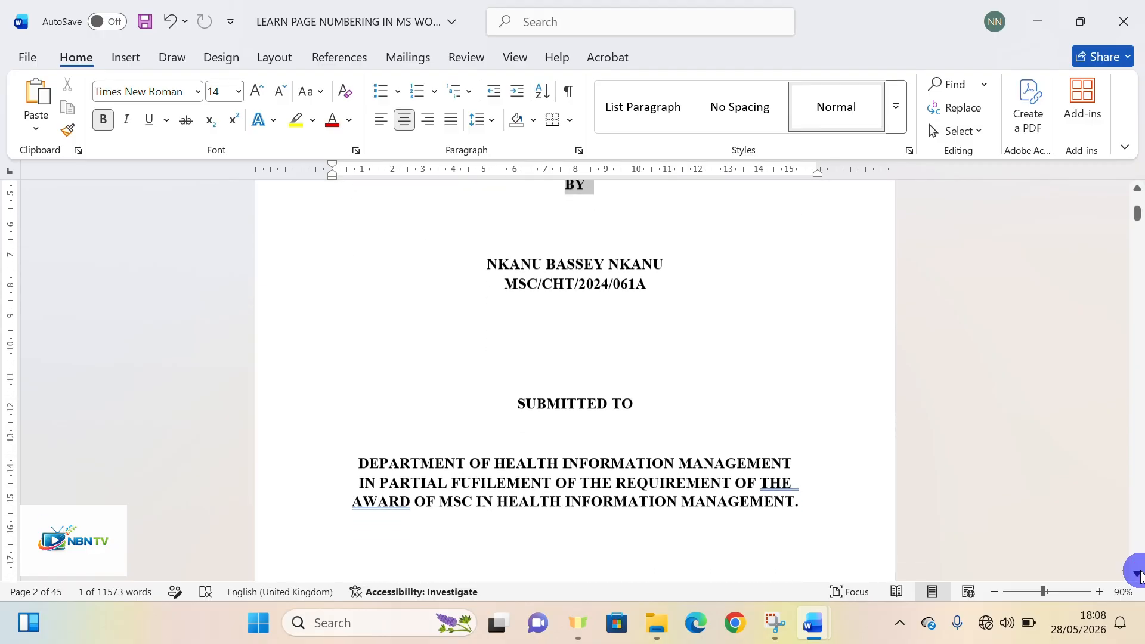
left_click(1138, 574)
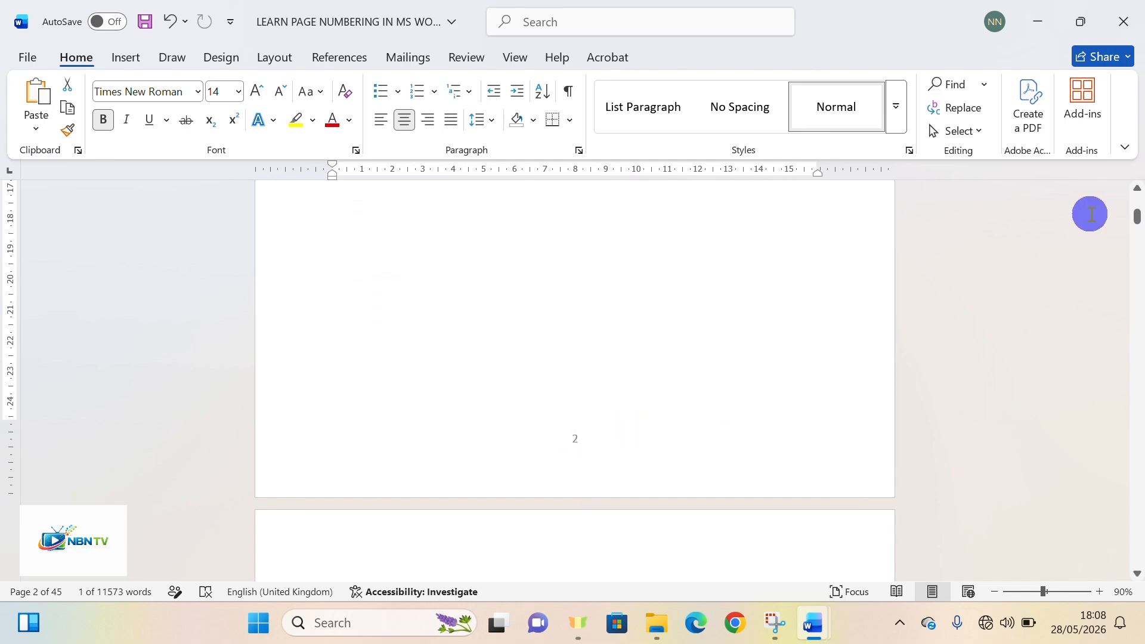
left_click(1138, 190)
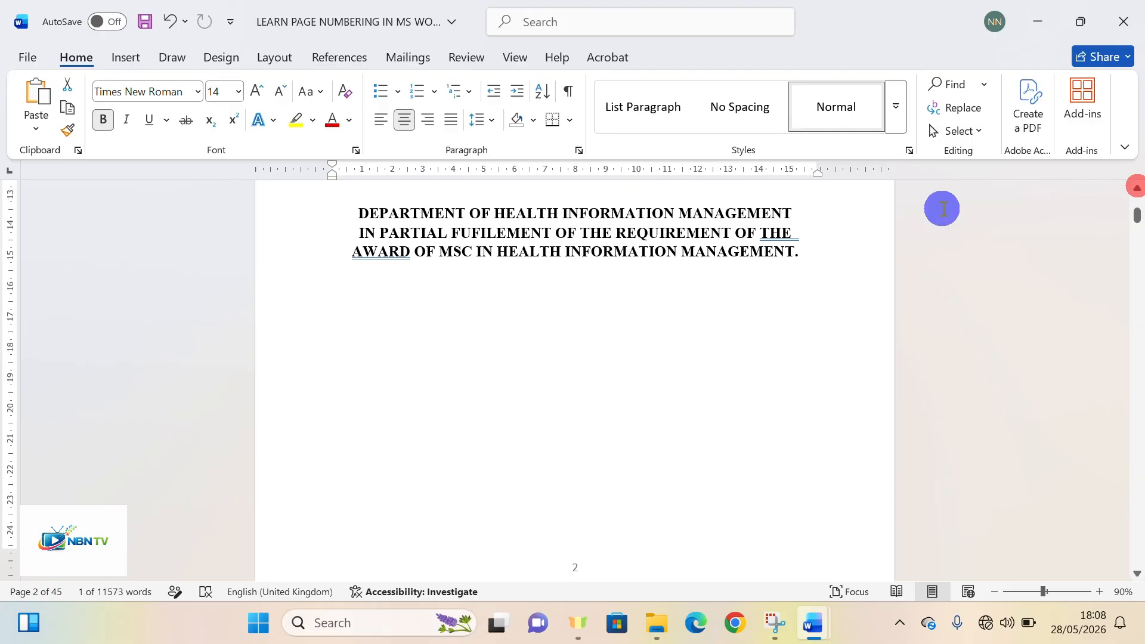
left_click(803, 254)
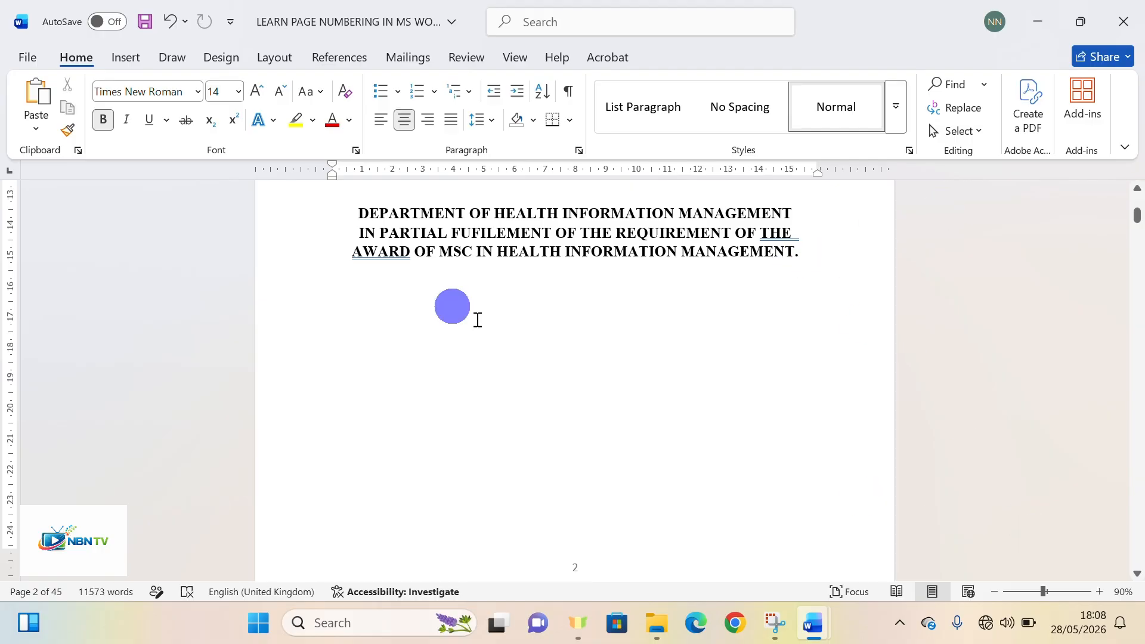
left_click(276, 57)
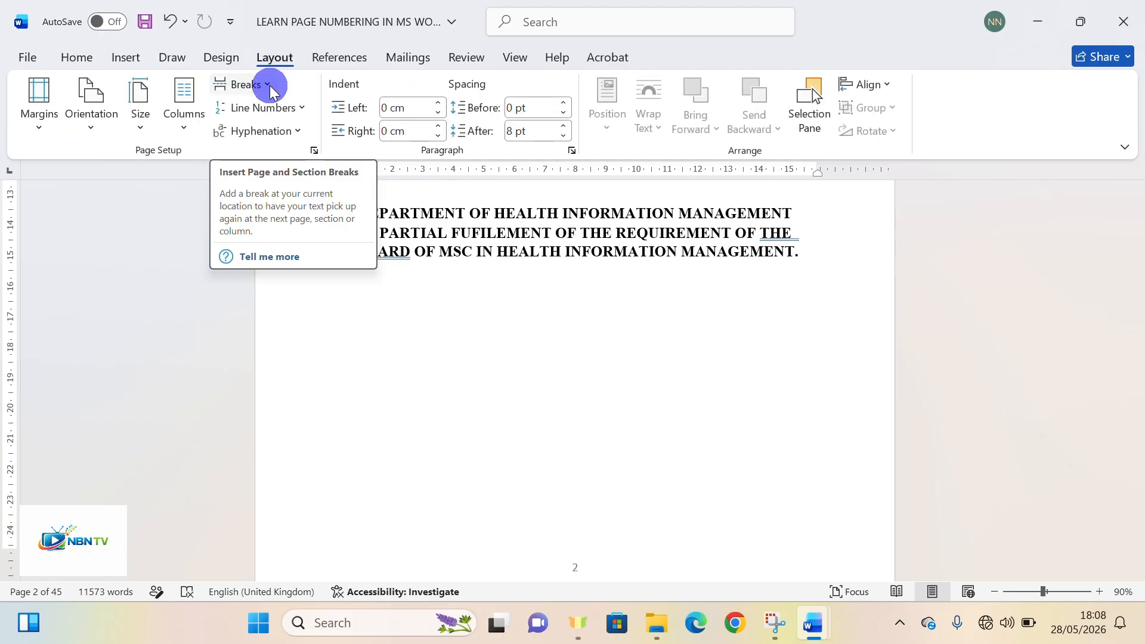
left_click(271, 90)
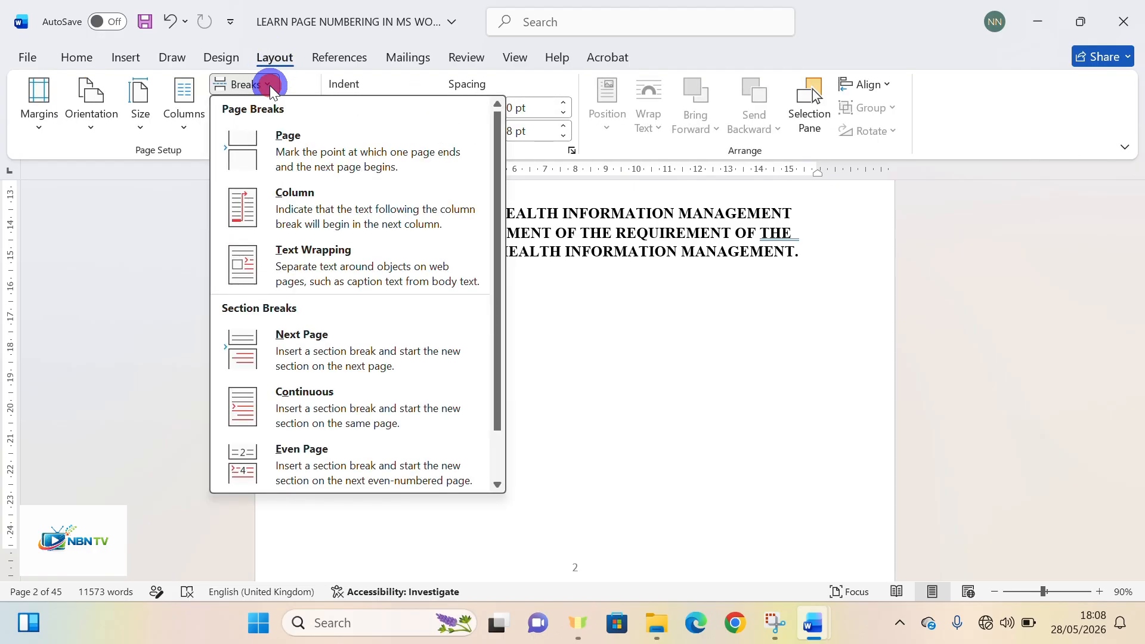
left_click(300, 351)
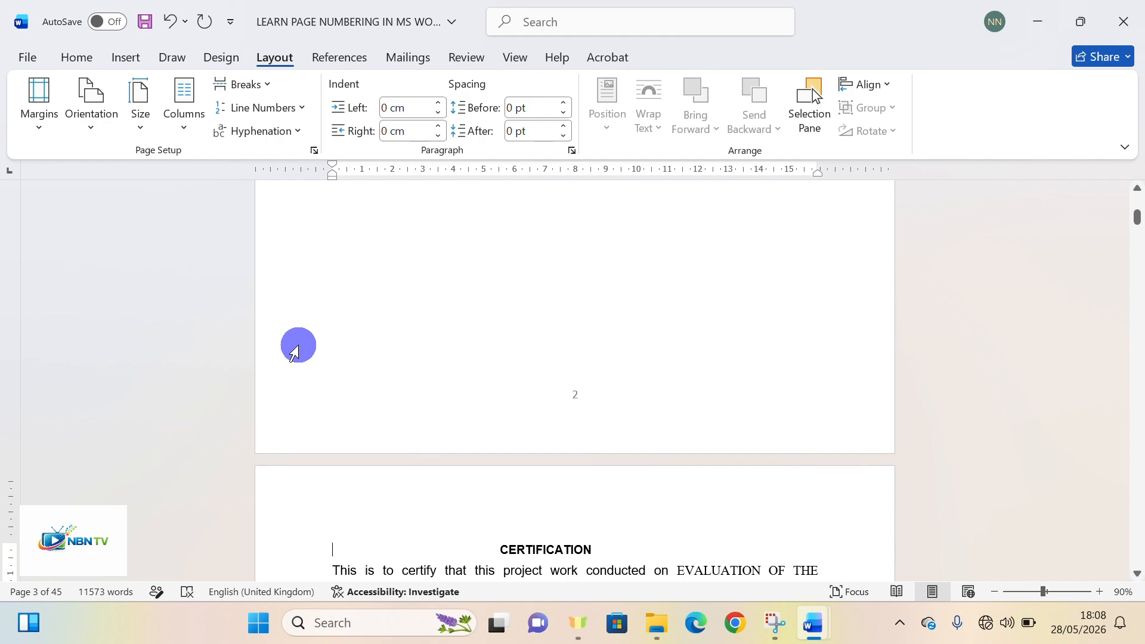
Enable Different First Page for the Section 2 footer to hide the second page's number, and return to the body text
double_click(579, 405)
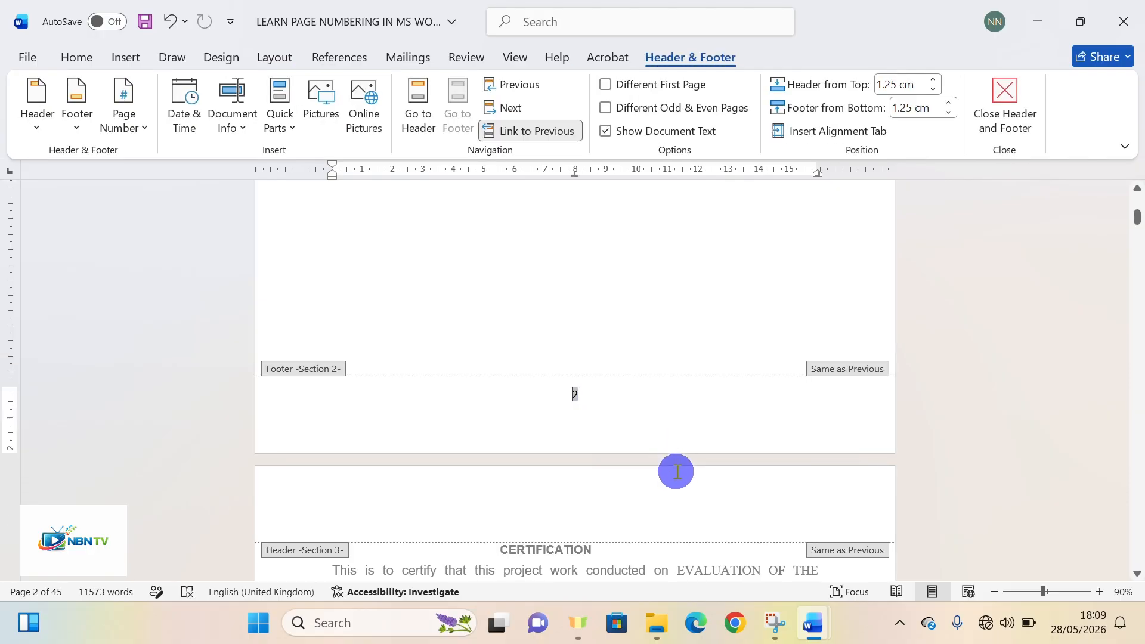
left_click(610, 86)
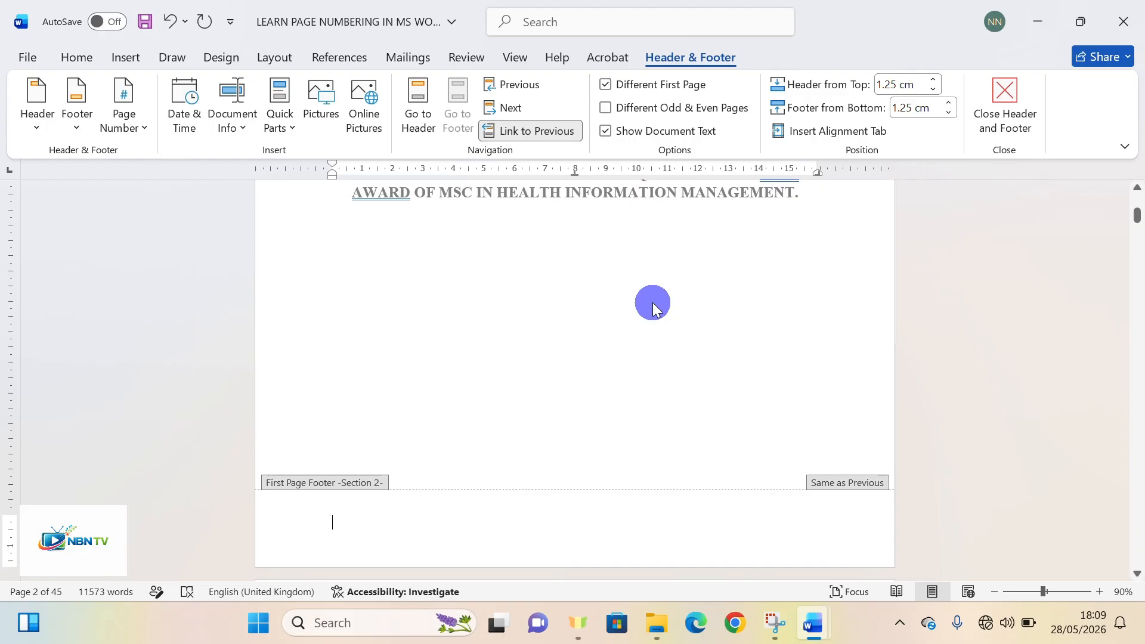
left_click(653, 302)
double_click(652, 302)
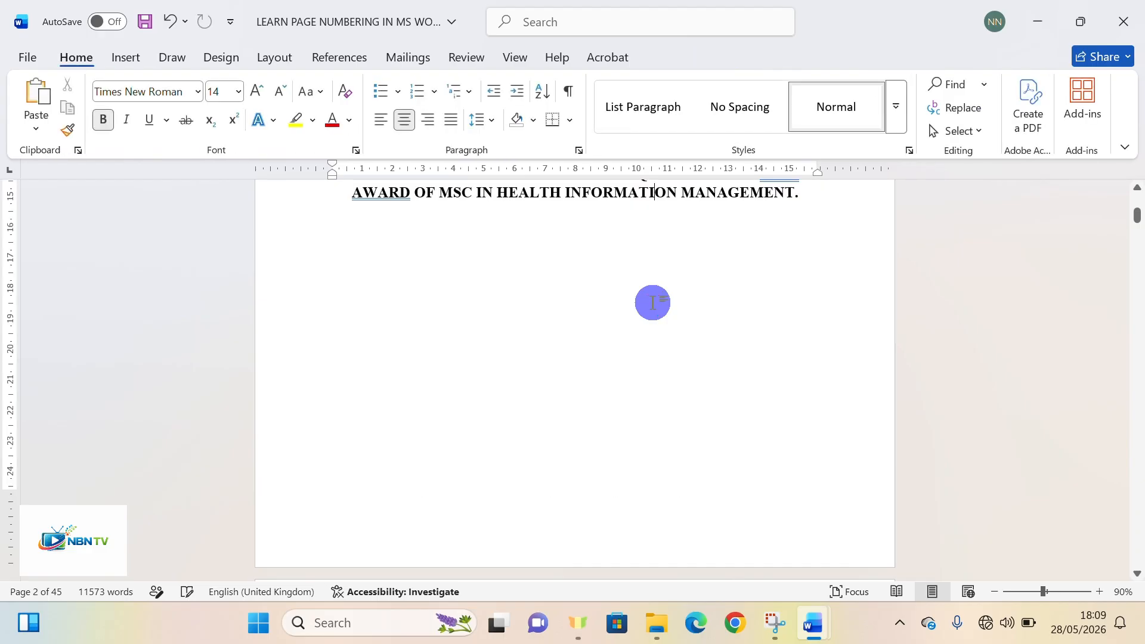
Check the footers of the two title pages and the certification page, from the first page down to the dedication
left_click(1137, 574)
scroll(1136, 573, "down", 5)
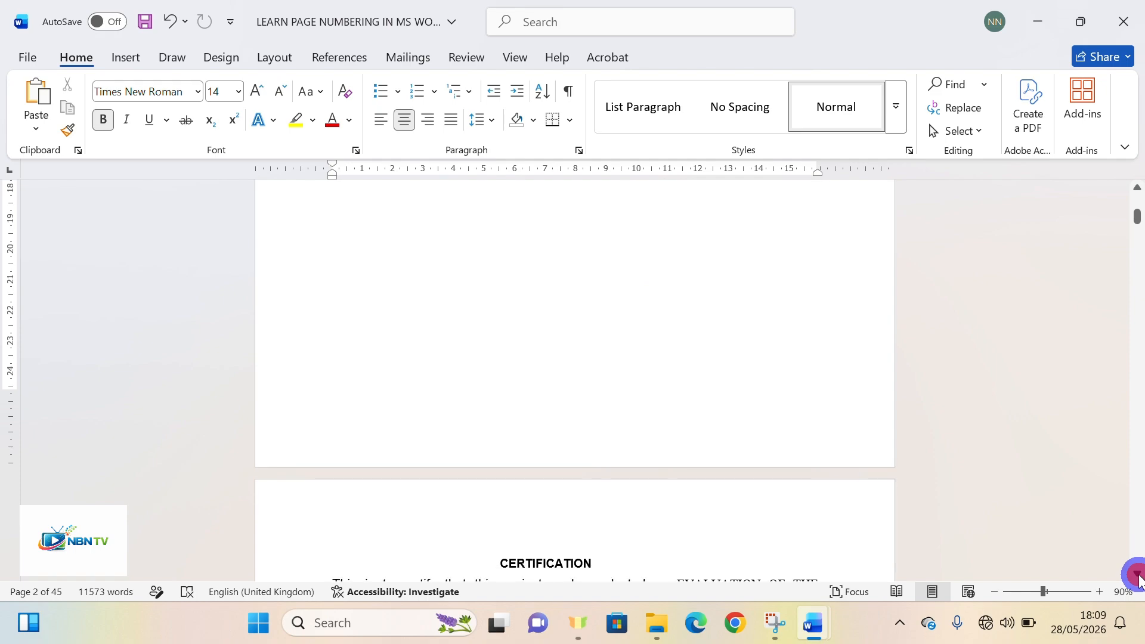
scroll(1137, 574, "down", 9)
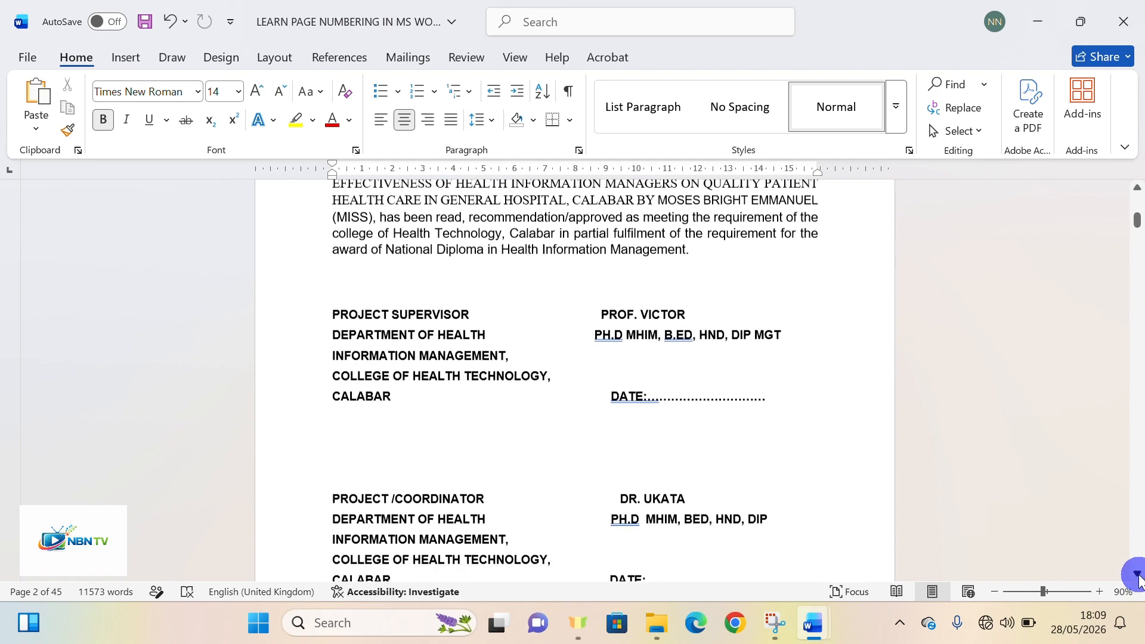
scroll(1137, 573, "down", 9)
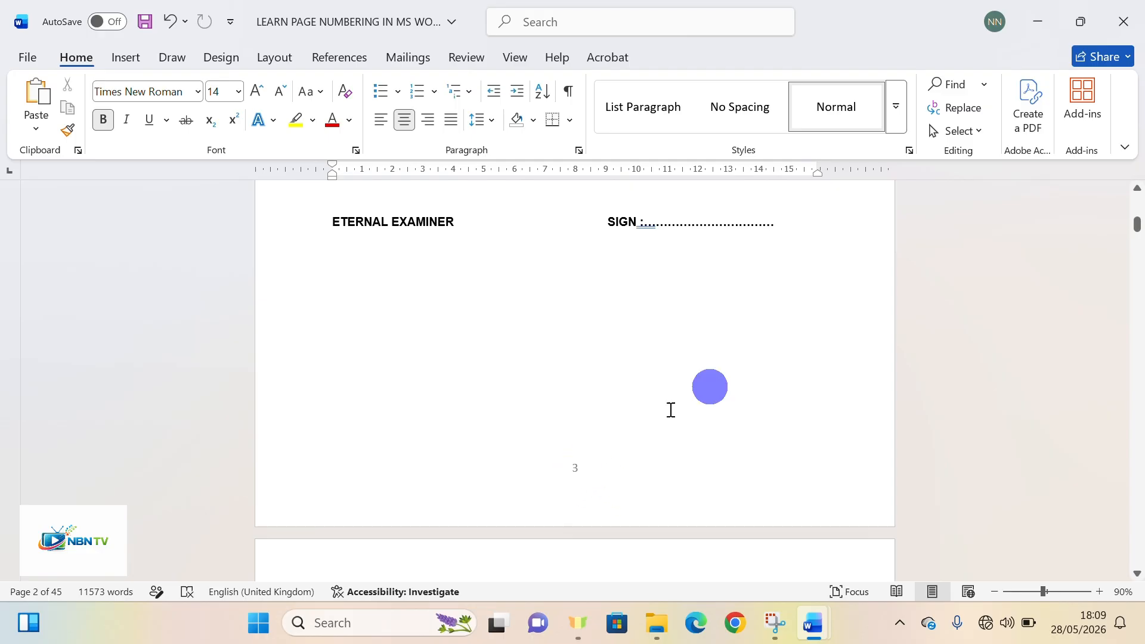
left_click_drag(1136, 226, 1132, 170)
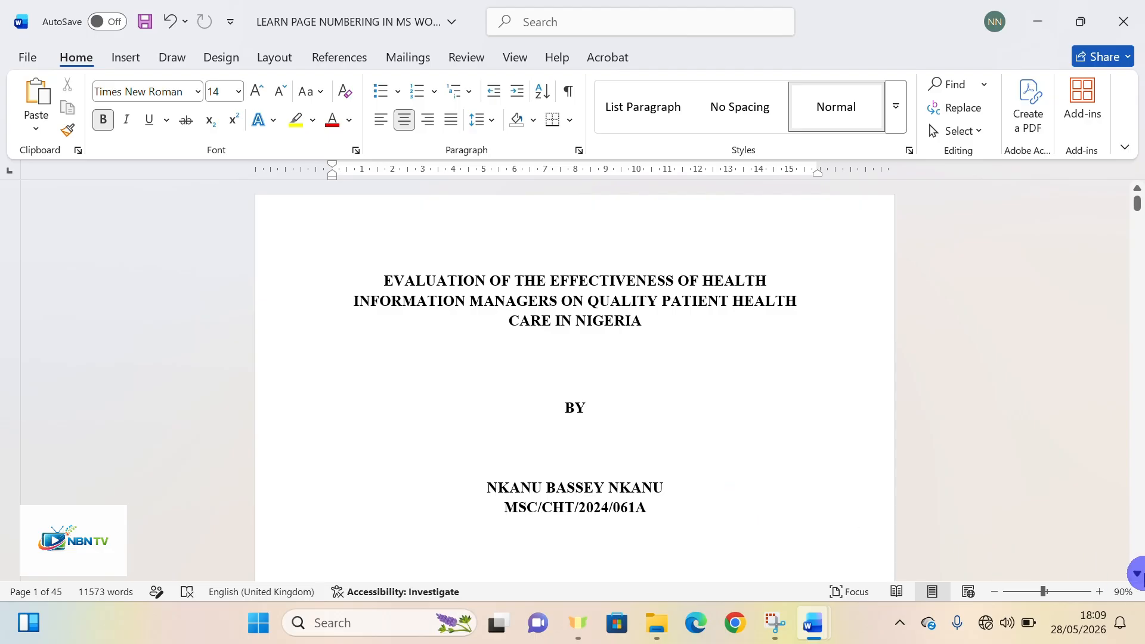
left_click(1137, 574)
left_click_drag(1137, 573, 1116, 563)
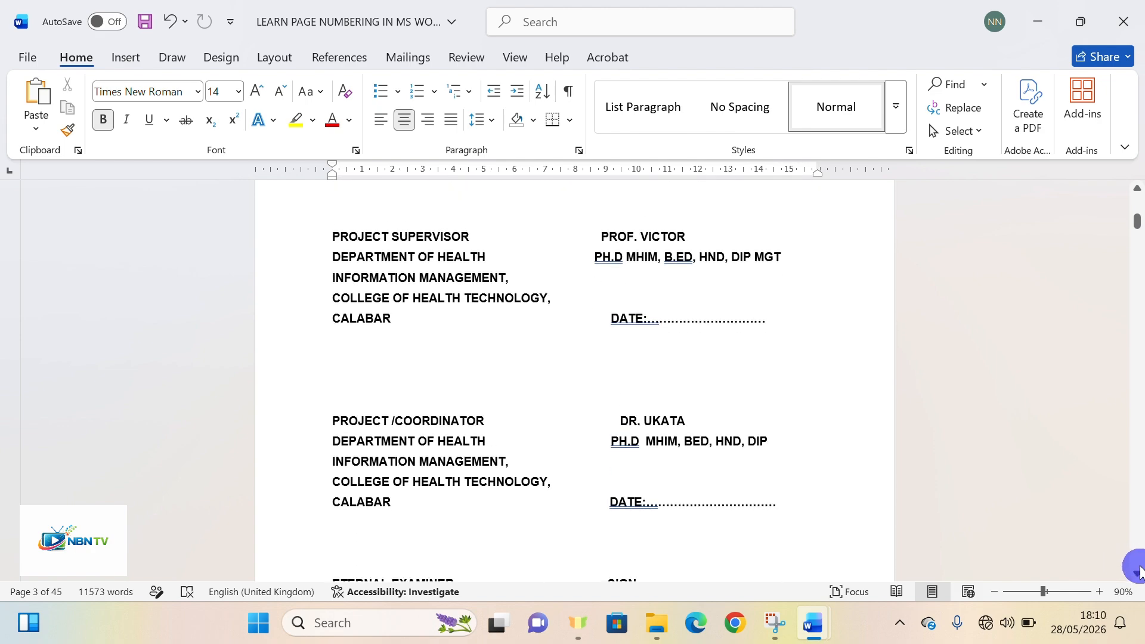
left_click_drag(1140, 575, 1138, 571)
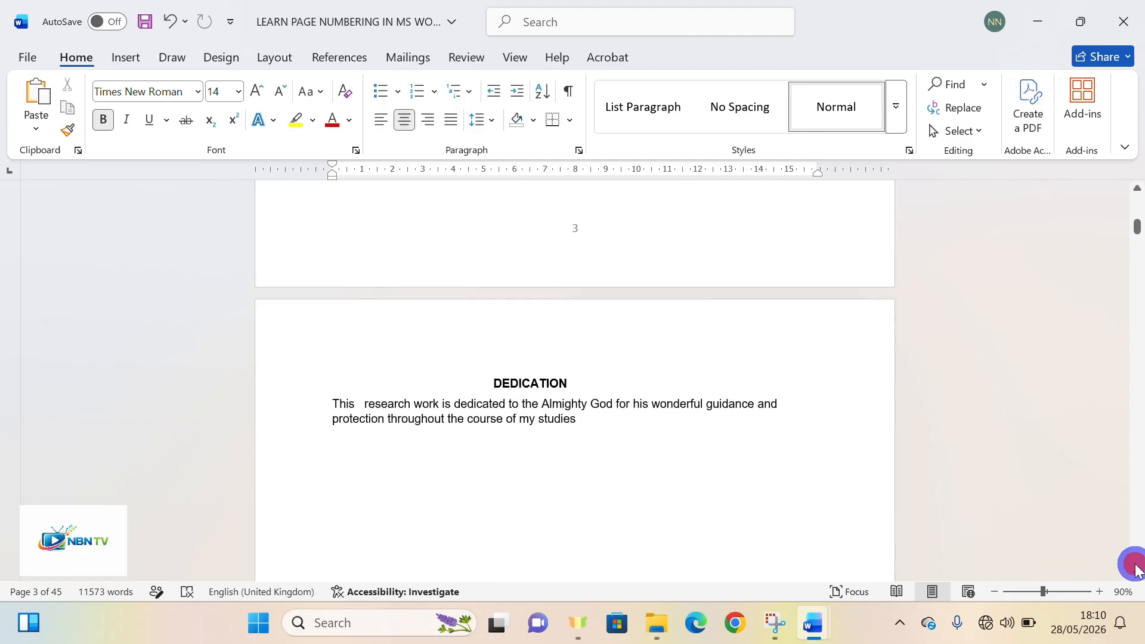
Format the Section 3 page numbers from the certification page as i, ii, iii, starting at i
double_click(578, 237)
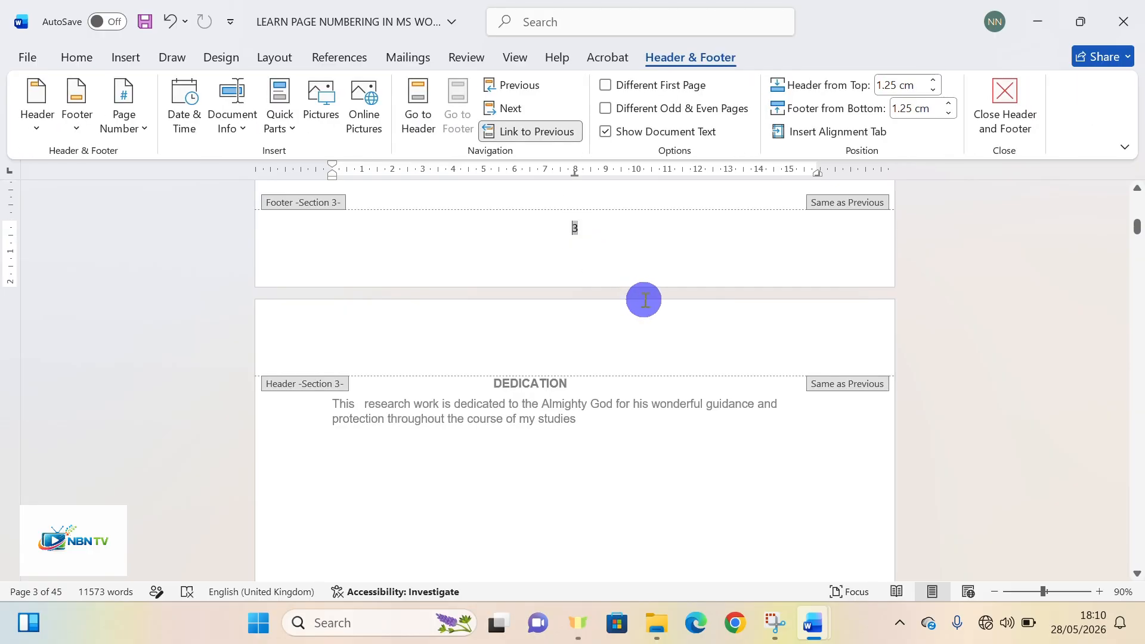
left_click(146, 130)
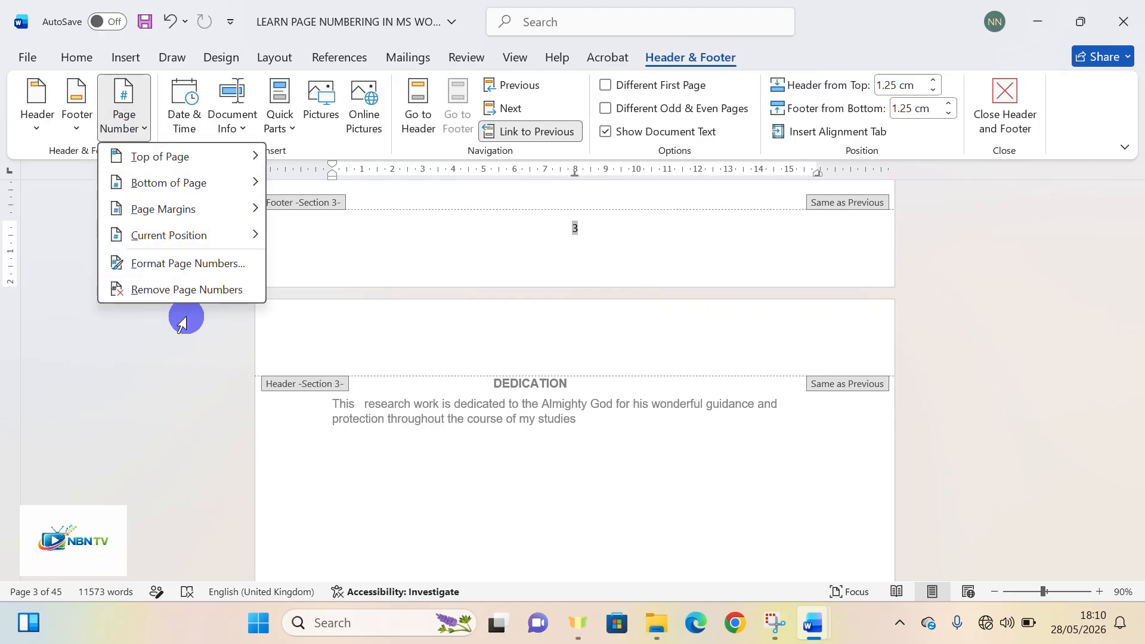
left_click(203, 268)
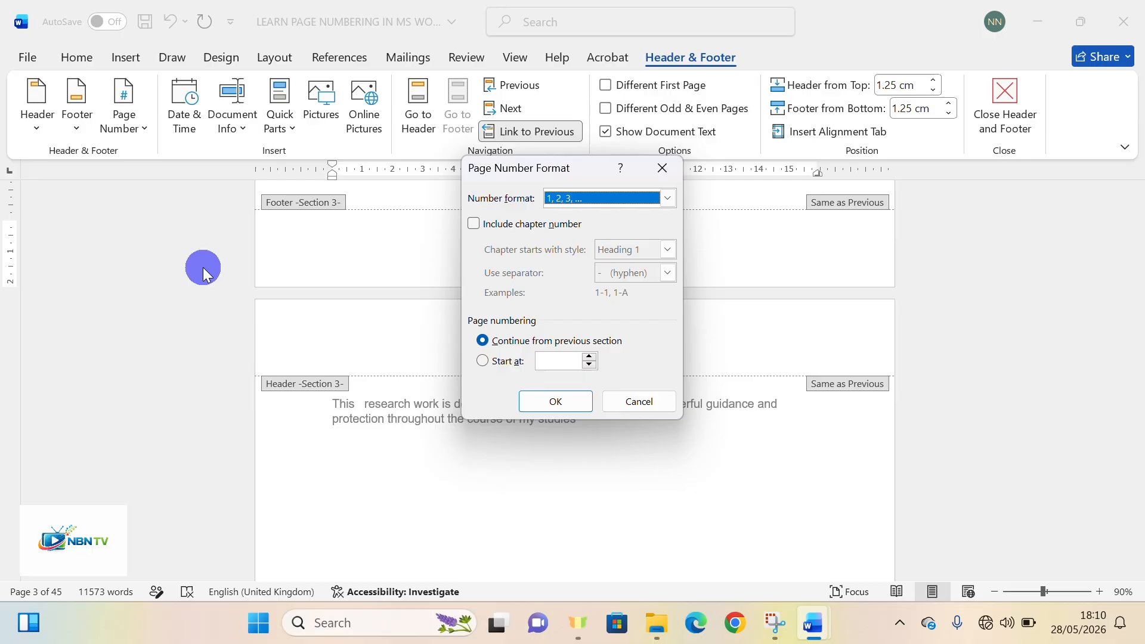
left_click(648, 203)
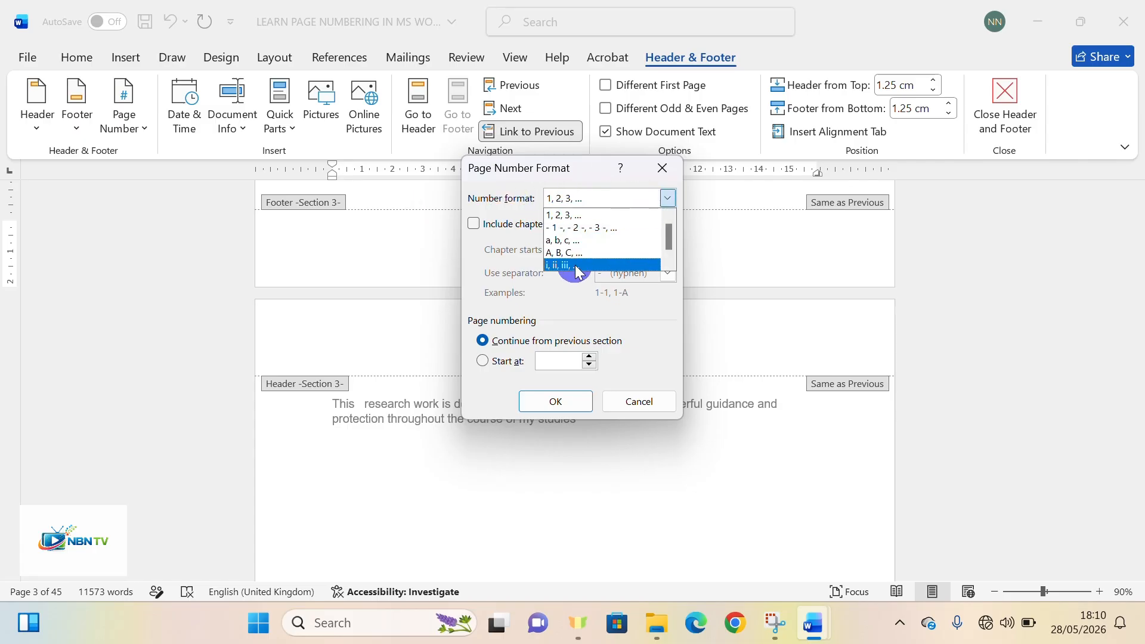
left_click(574, 265)
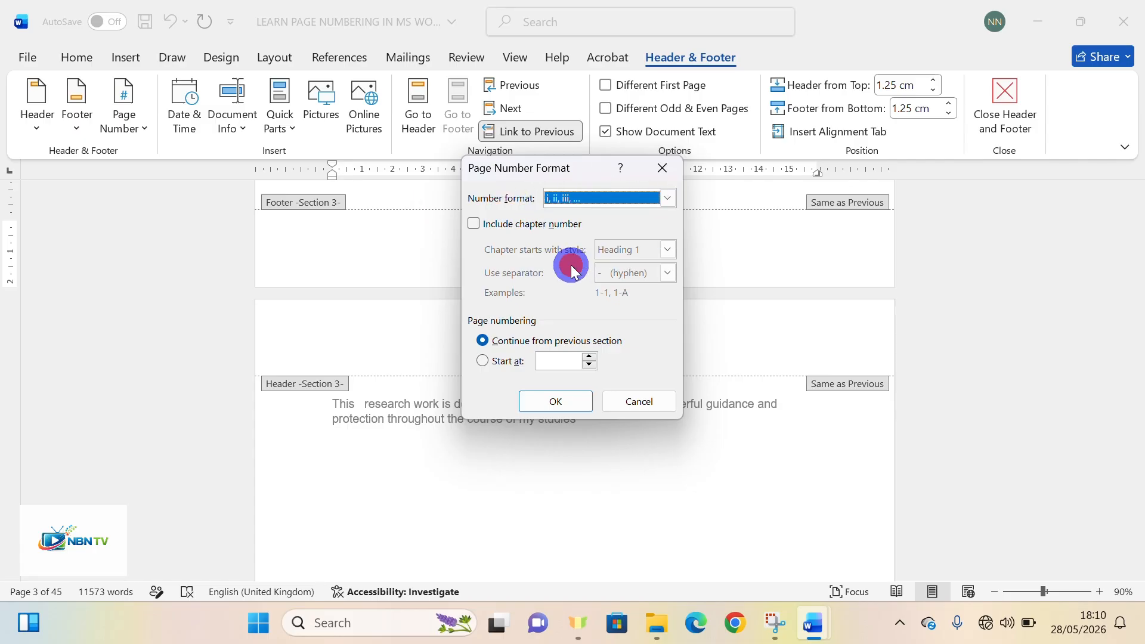
left_click(565, 361)
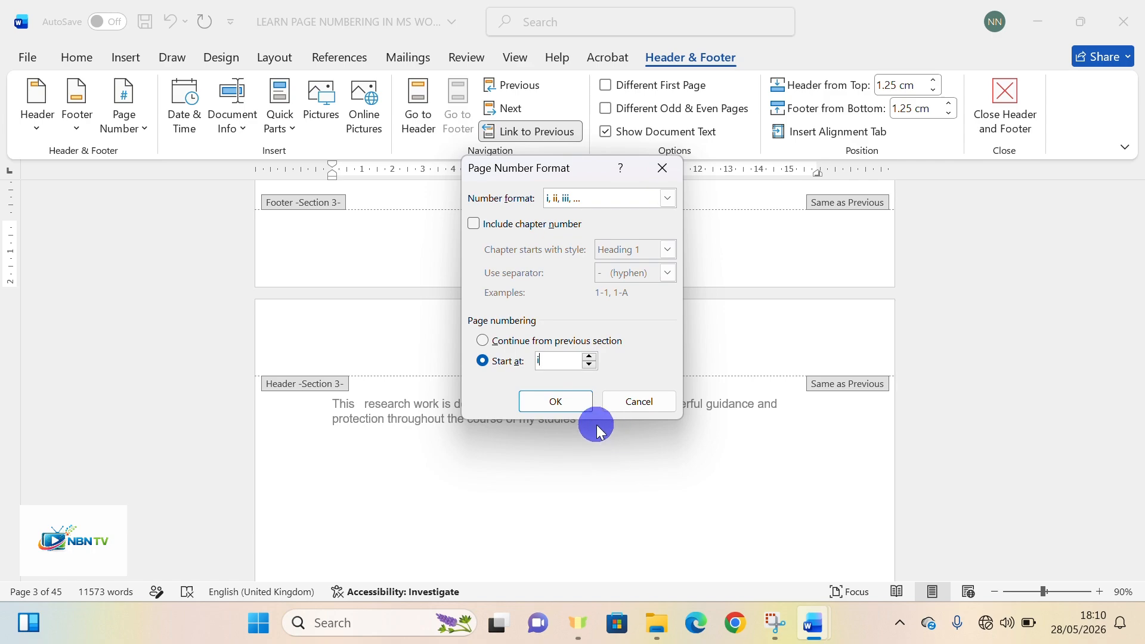
left_click(560, 200)
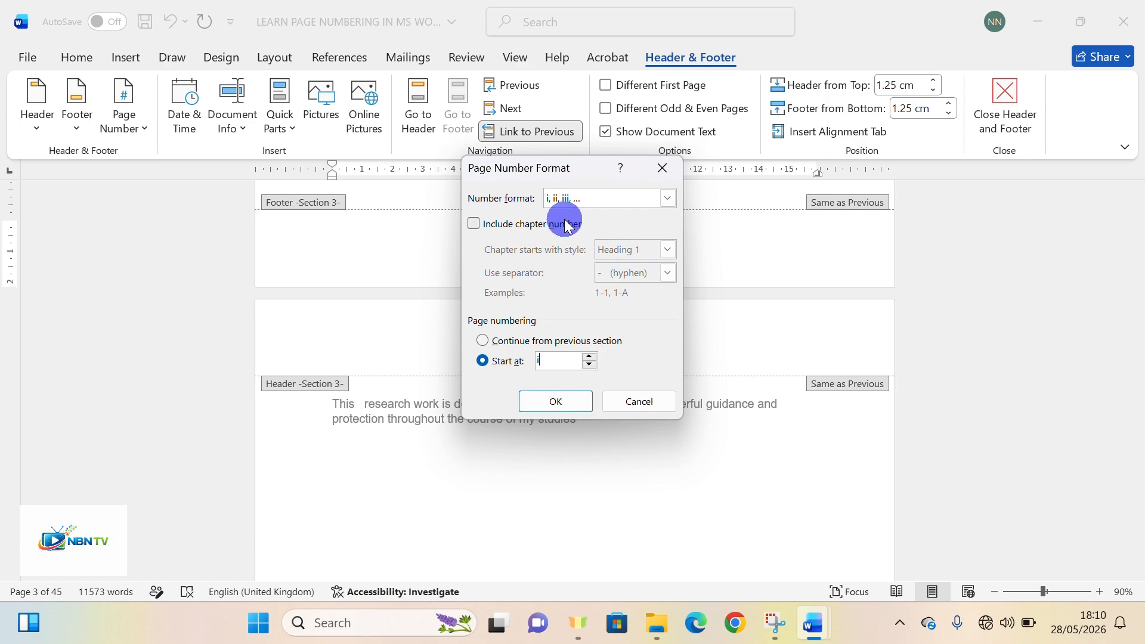
left_click(578, 403)
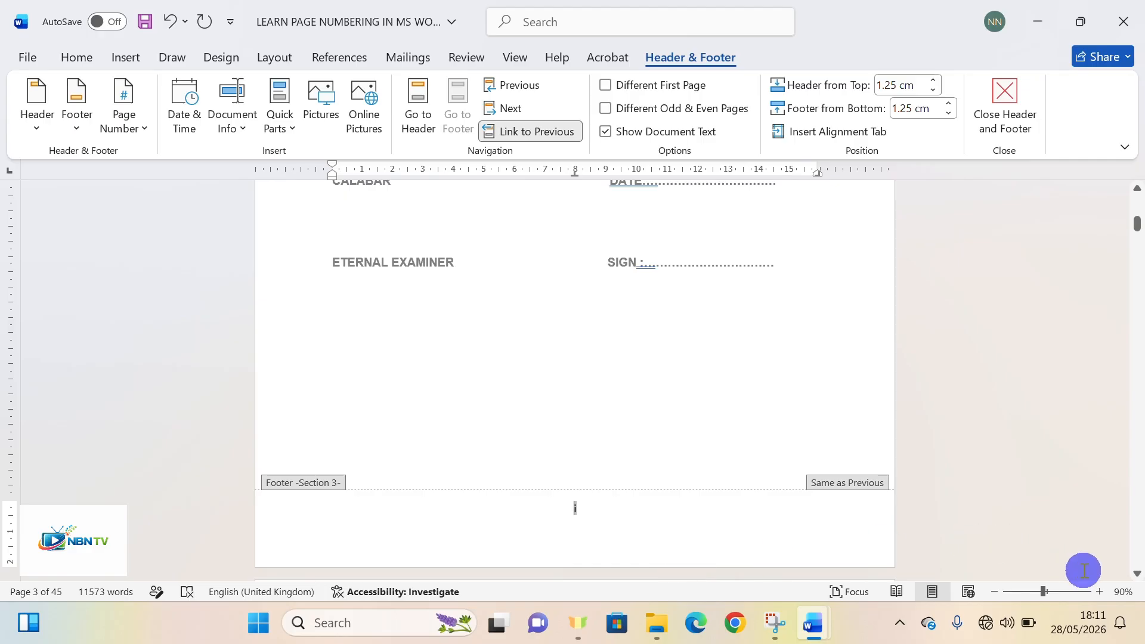
Check the Section 3 footer numbers from the certification page through the first page of Chapter One, and return to the body text
left_click(1139, 573)
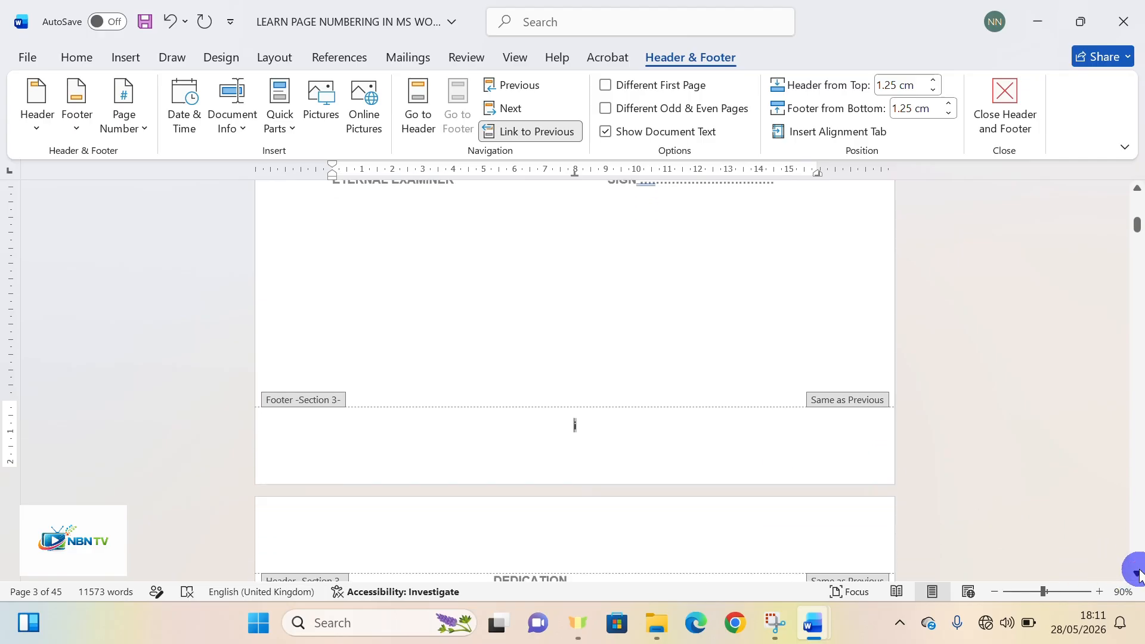
left_click_drag(1139, 574, 1139, 573)
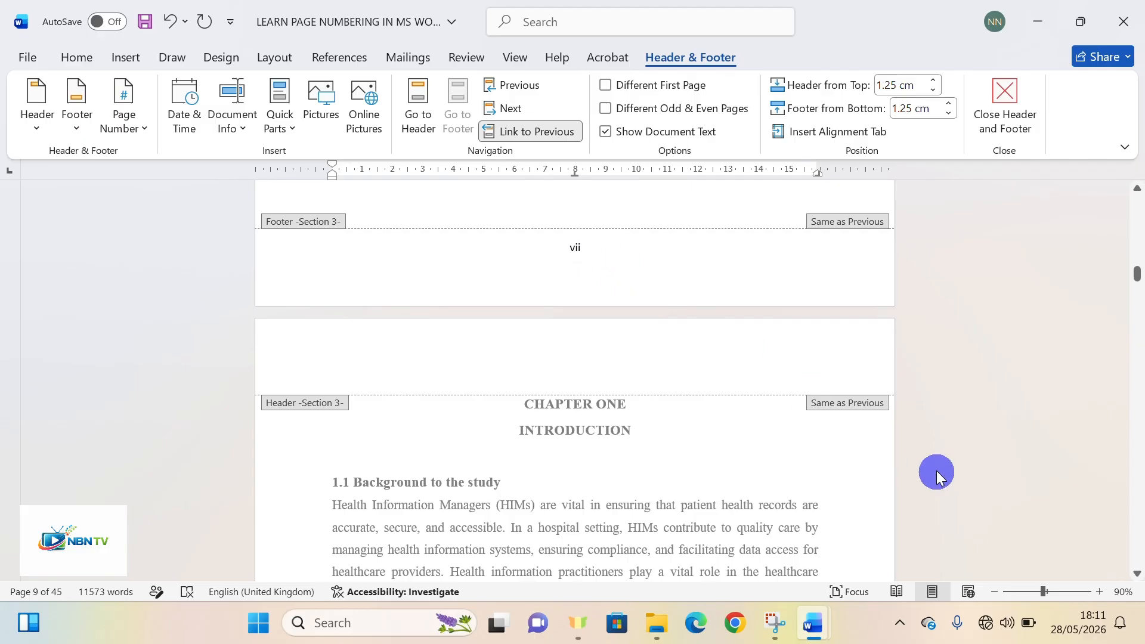
left_click(1137, 575)
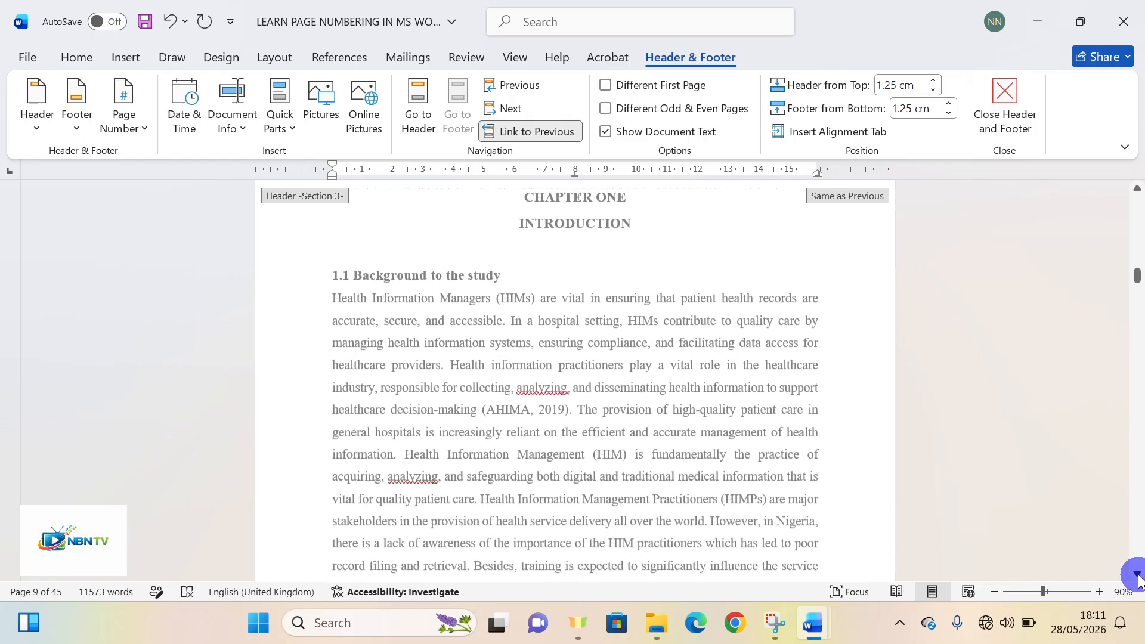
left_click_drag(1137, 575, 1137, 575)
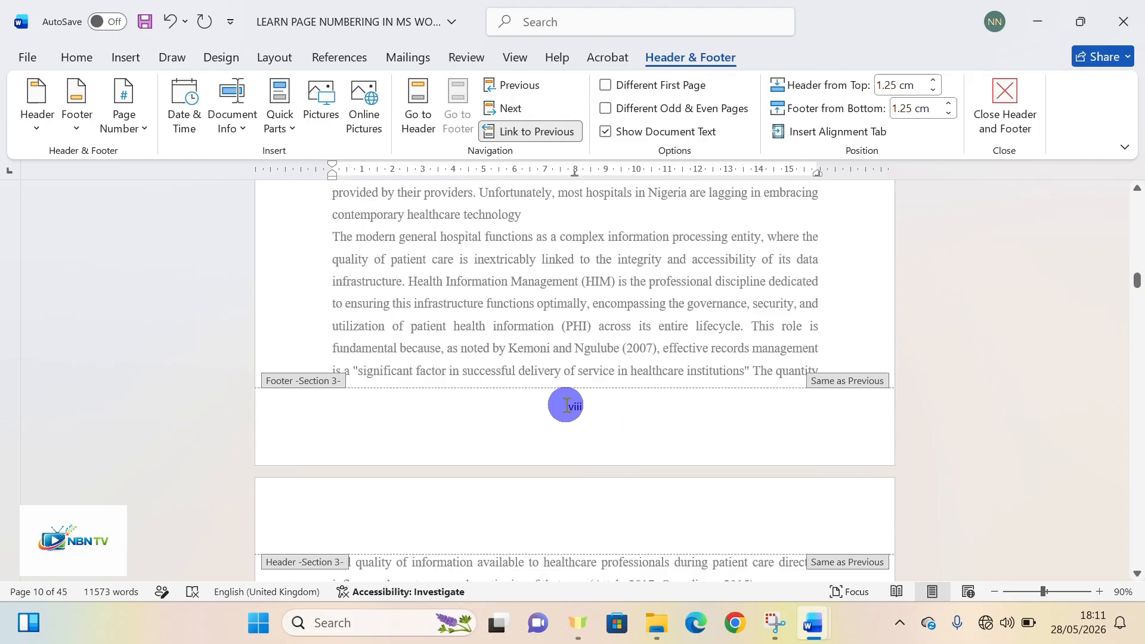
double_click(689, 352)
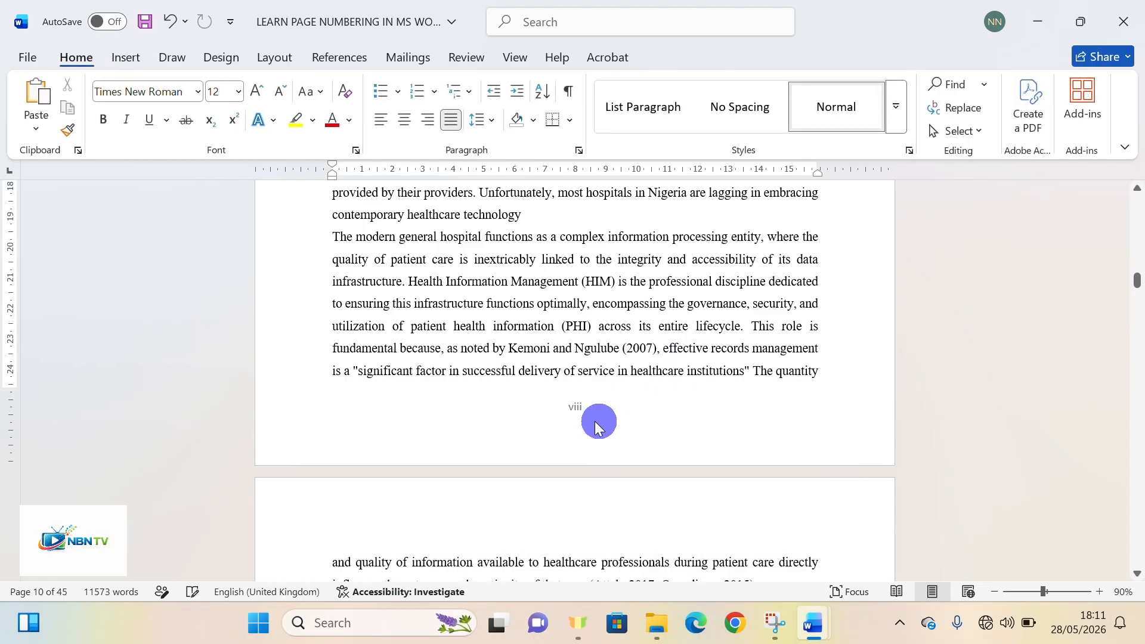
Insert a Next Page section break at the end of the abstract's text to separate it from Chapter One
left_click(1137, 189)
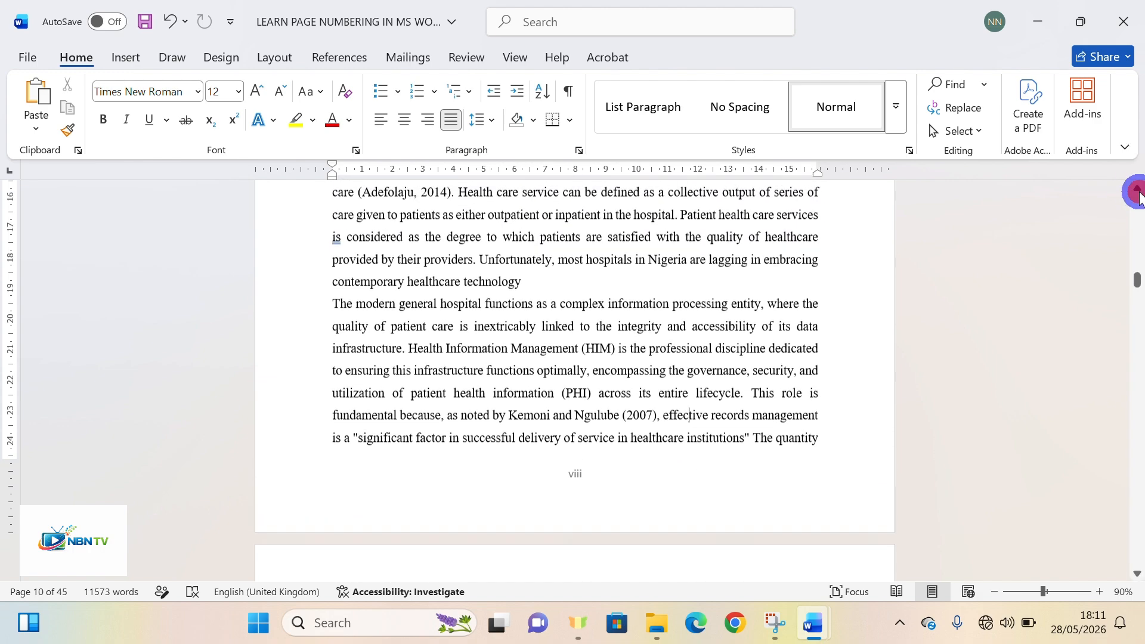
left_click_drag(1137, 192, 1135, 196)
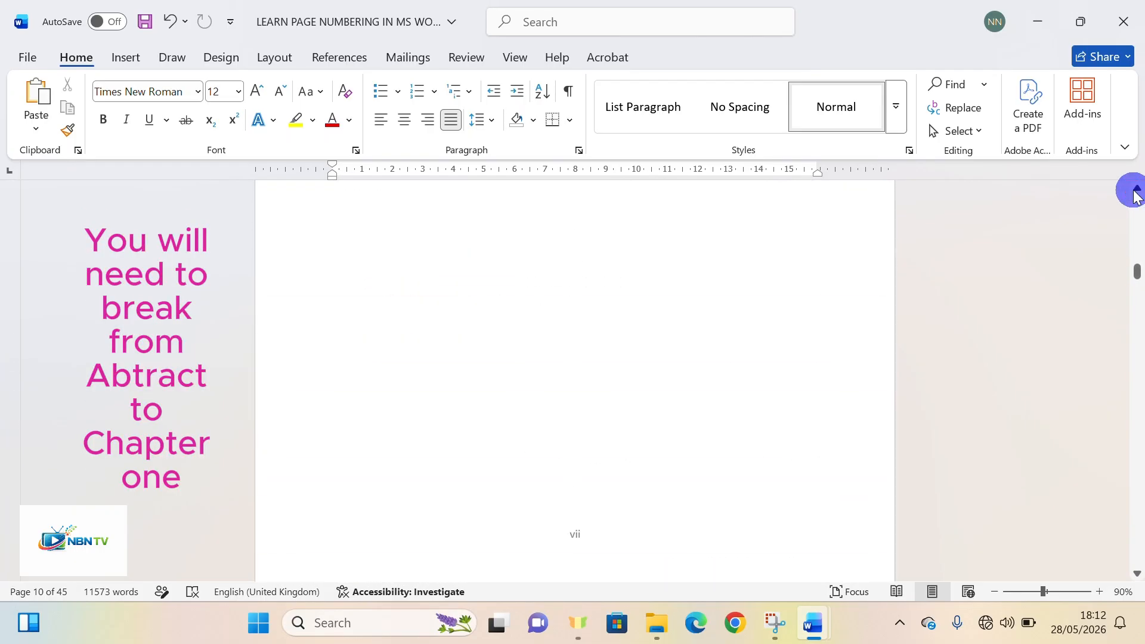
scroll(1135, 196, "up", 3)
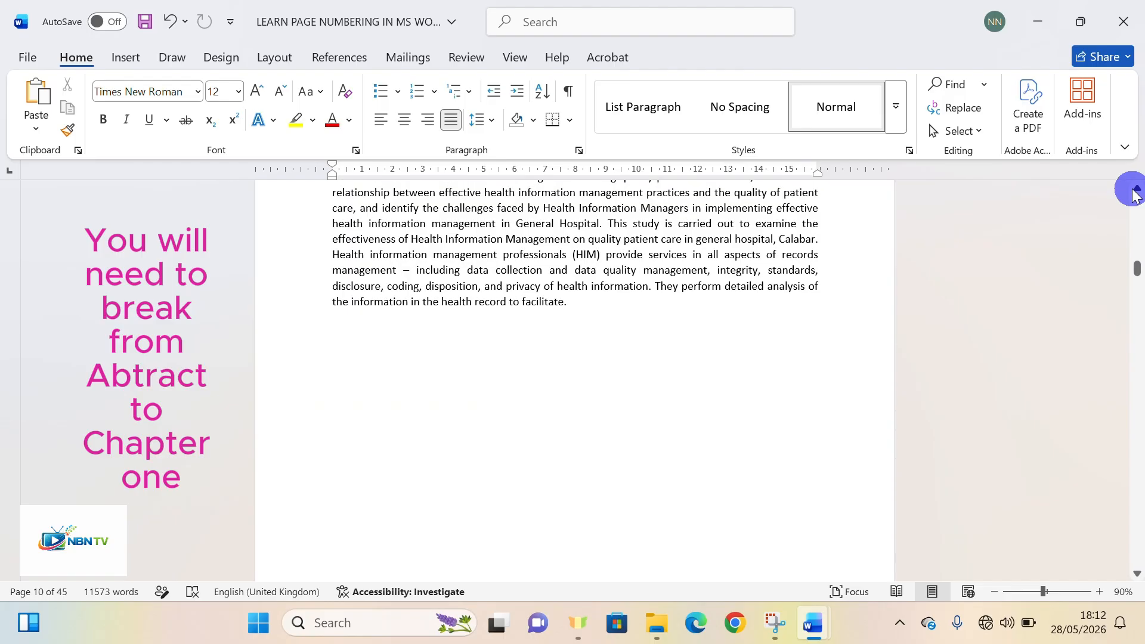
left_click_drag(1138, 193, 1138, 190)
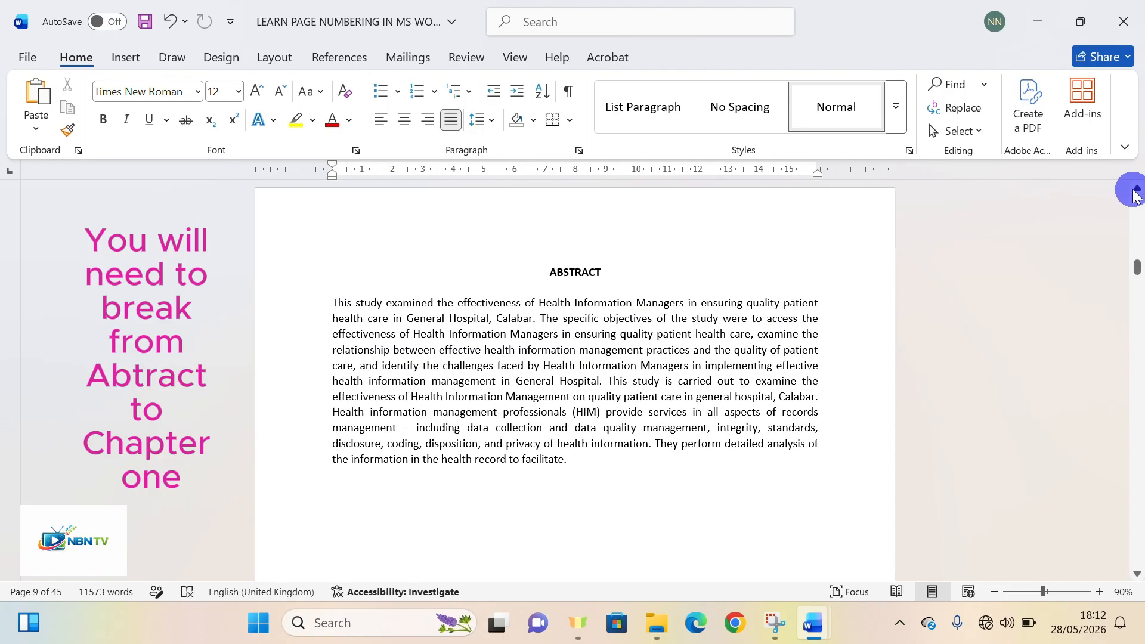
left_click(574, 460)
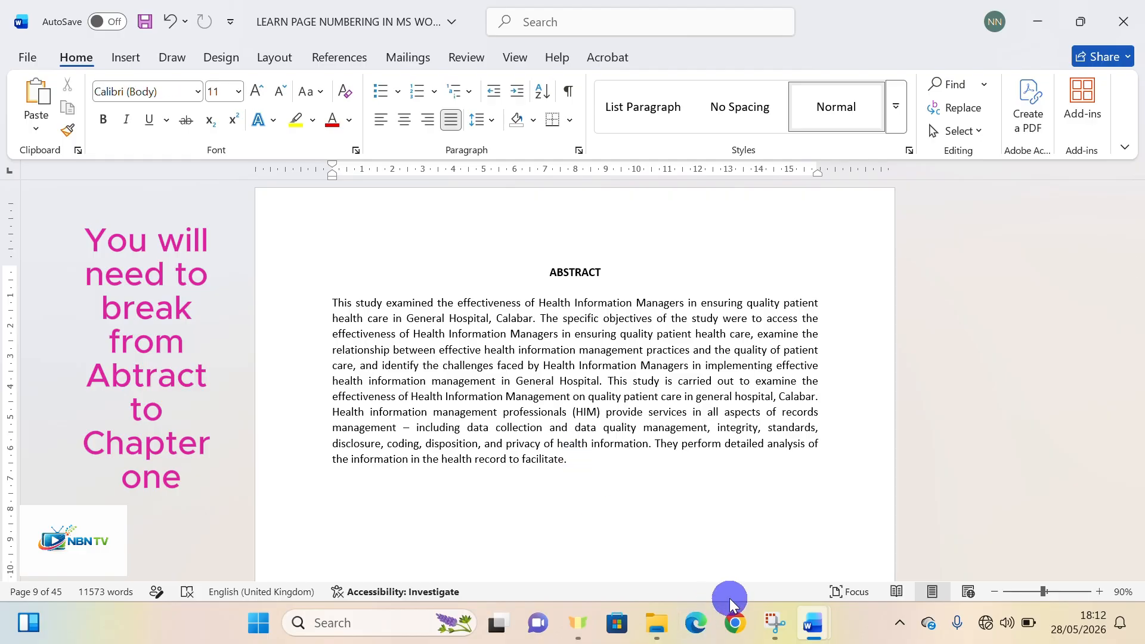
left_click(275, 57)
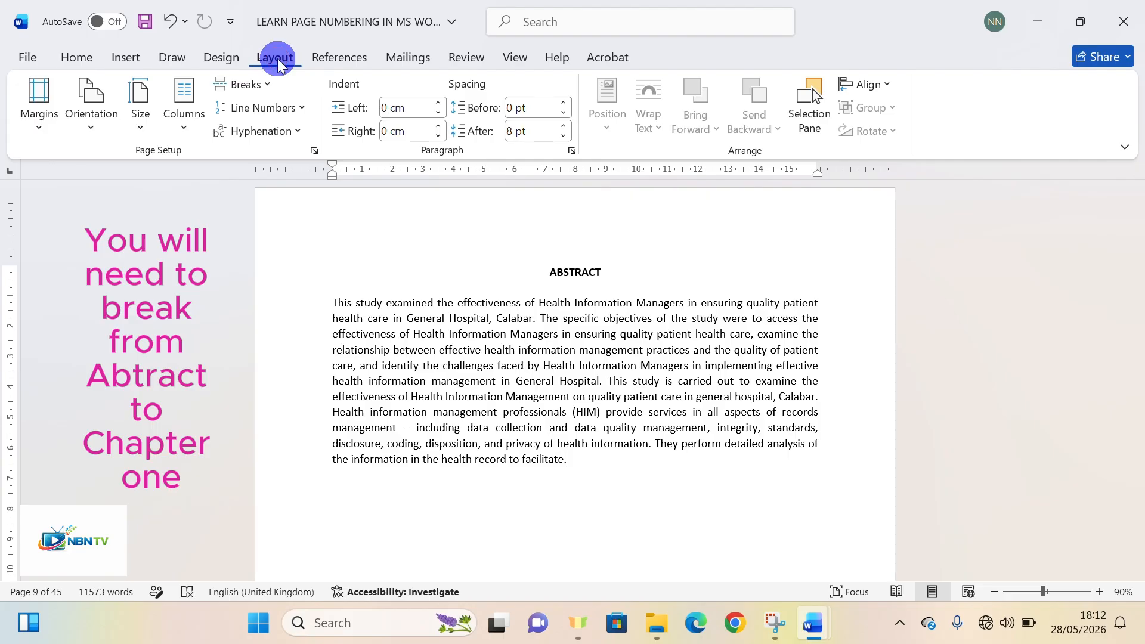
left_click(271, 82)
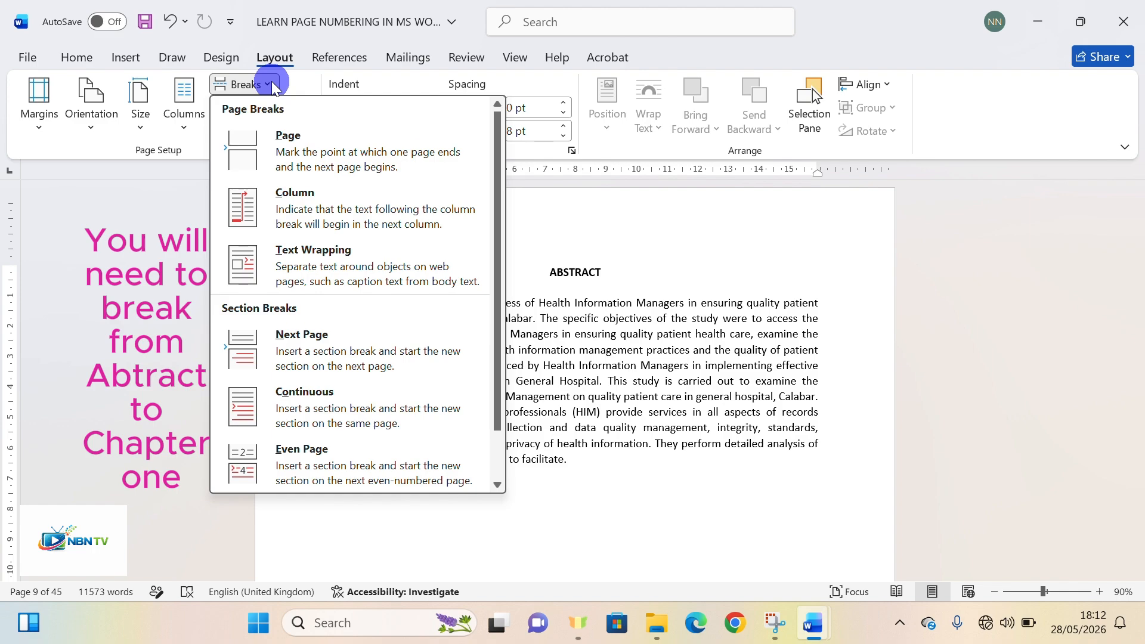
left_click(309, 341)
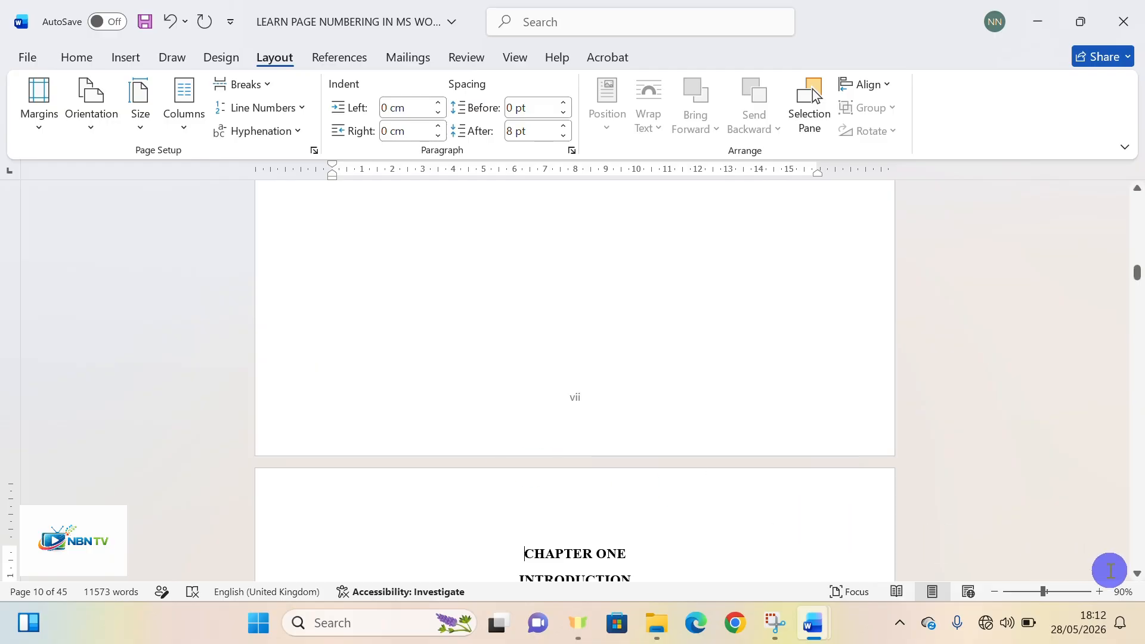
Format the Section 4 page numbers from Chapter One as 1, 2, 3, starting at 1, and return to the body text
left_click(1137, 576)
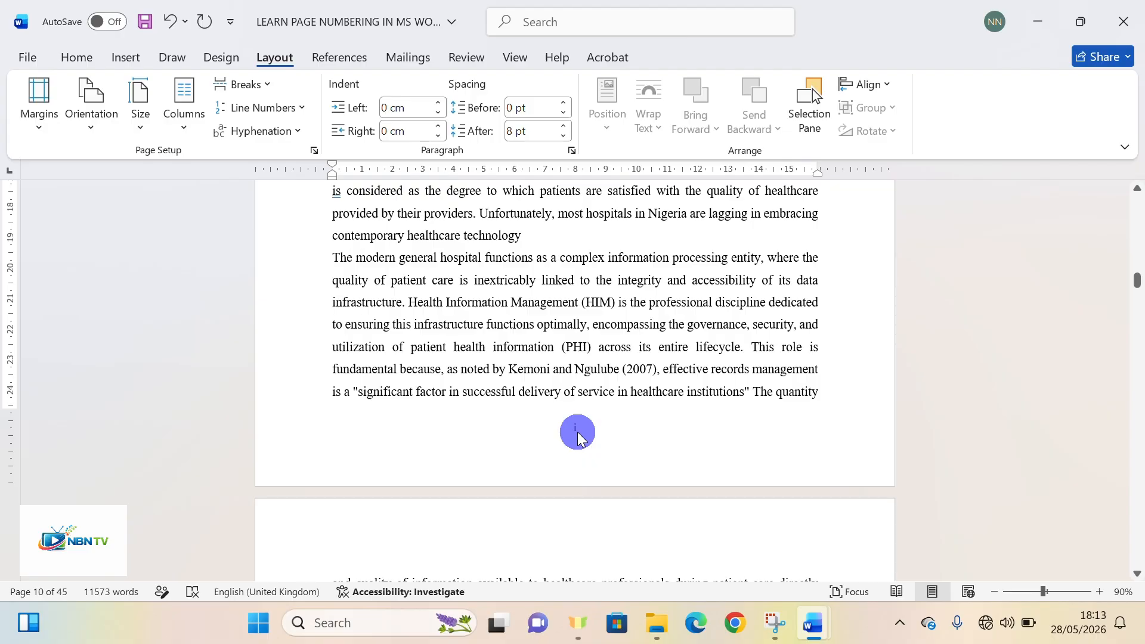
double_click(578, 439)
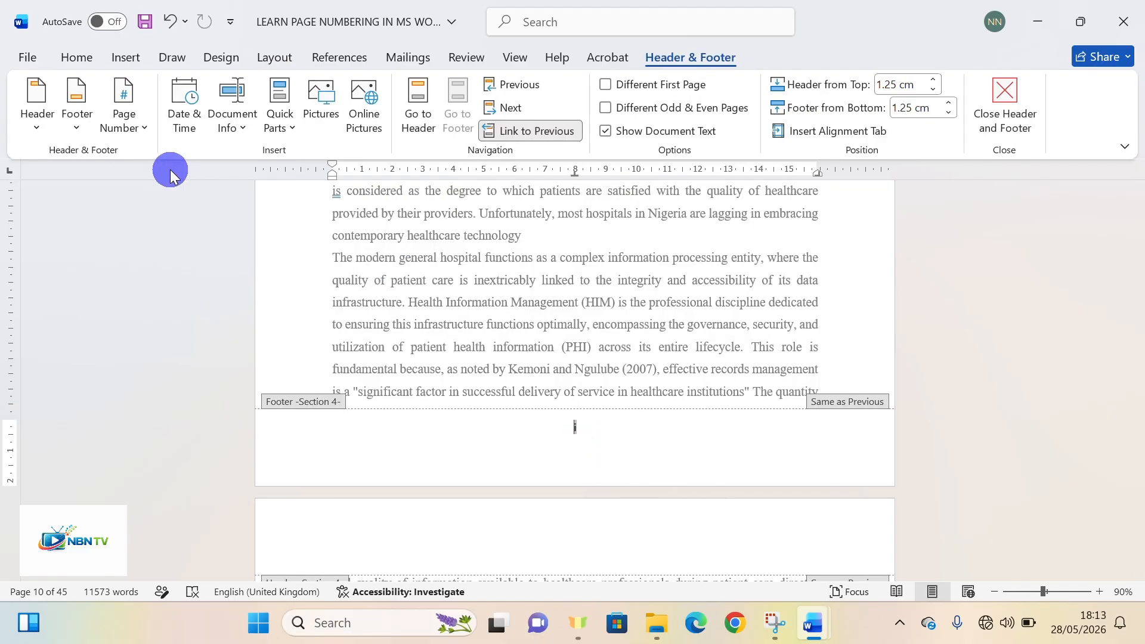
left_click(132, 127)
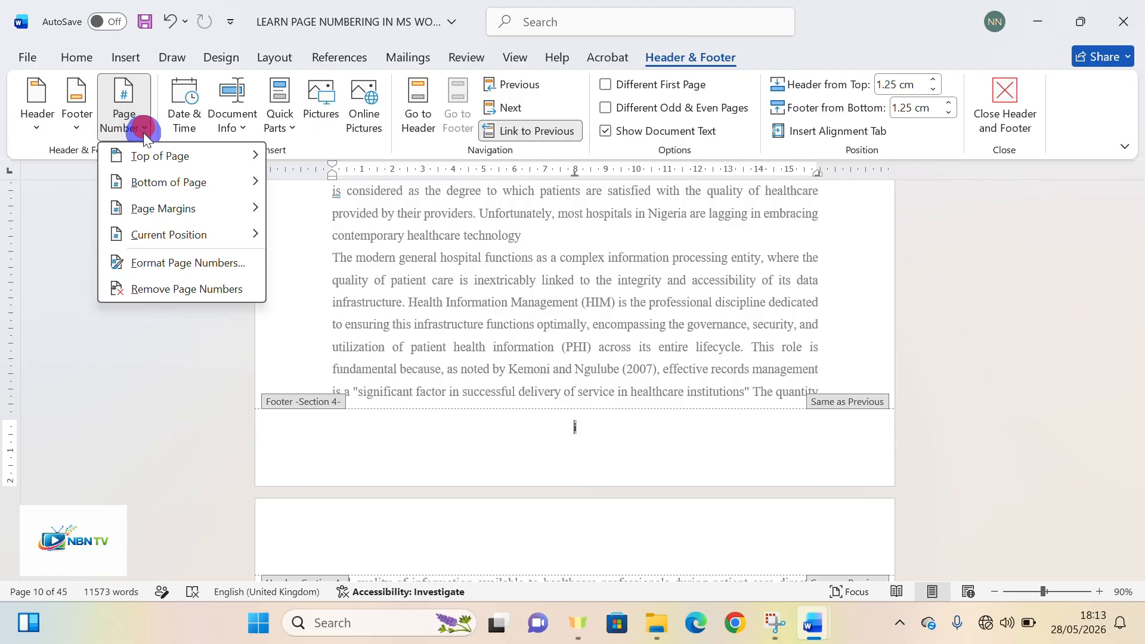
left_click(186, 265)
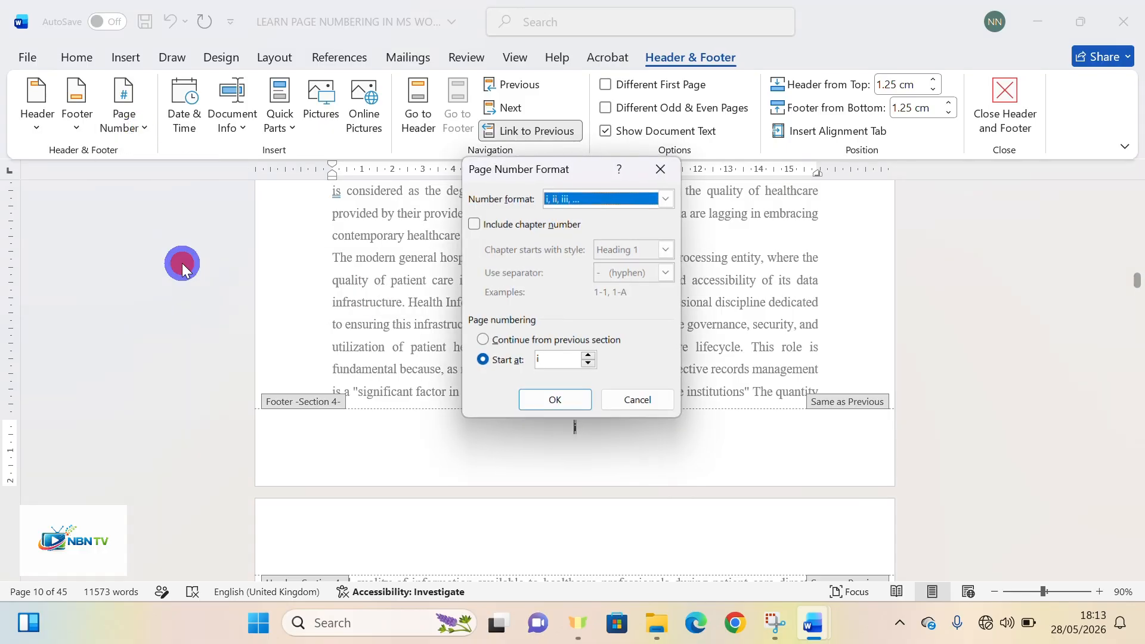
left_click(667, 202)
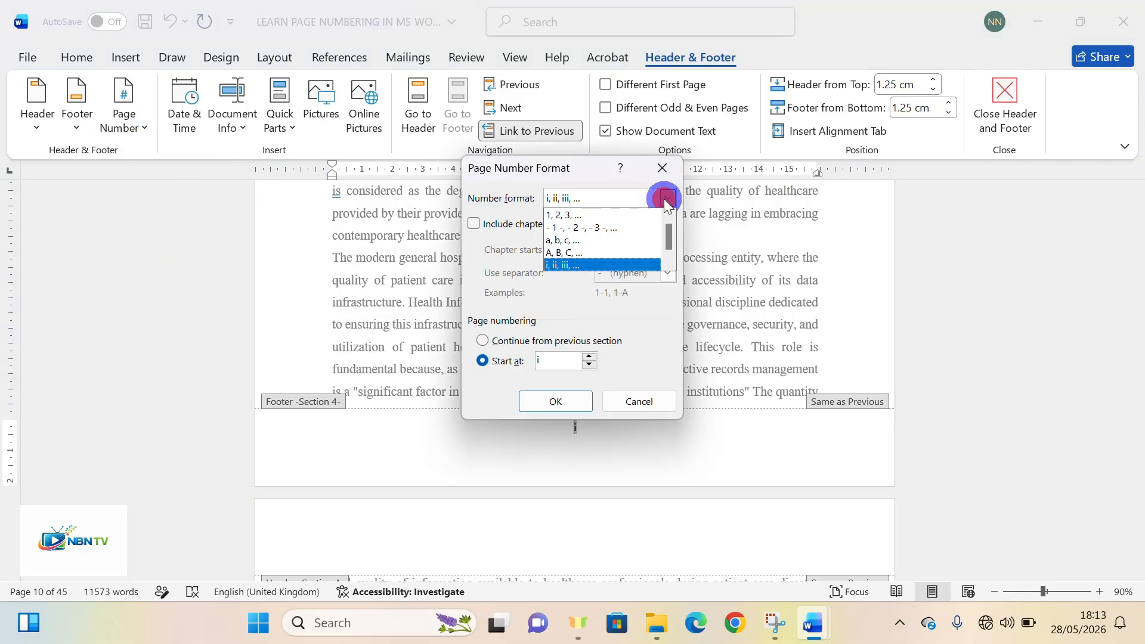
left_click(565, 216)
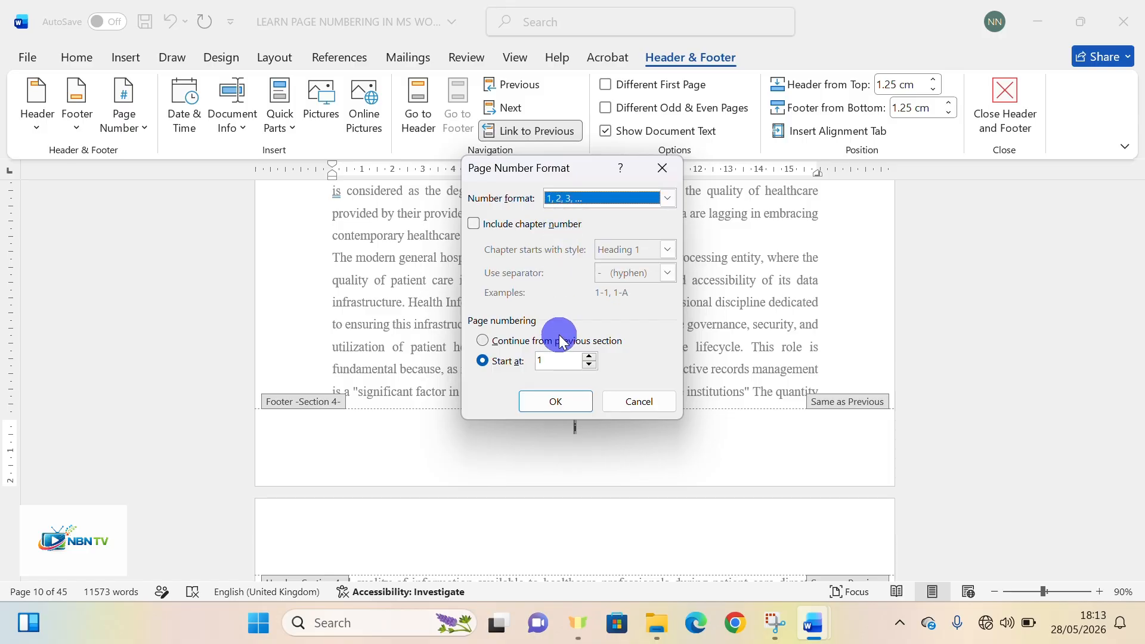
left_click(560, 400)
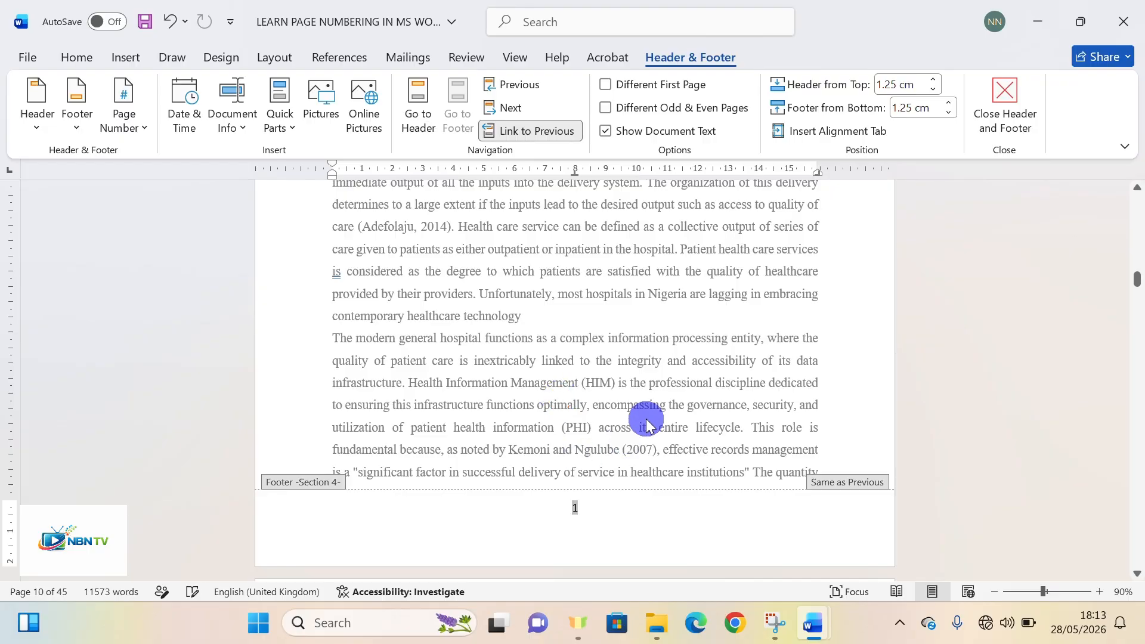
double_click(648, 418)
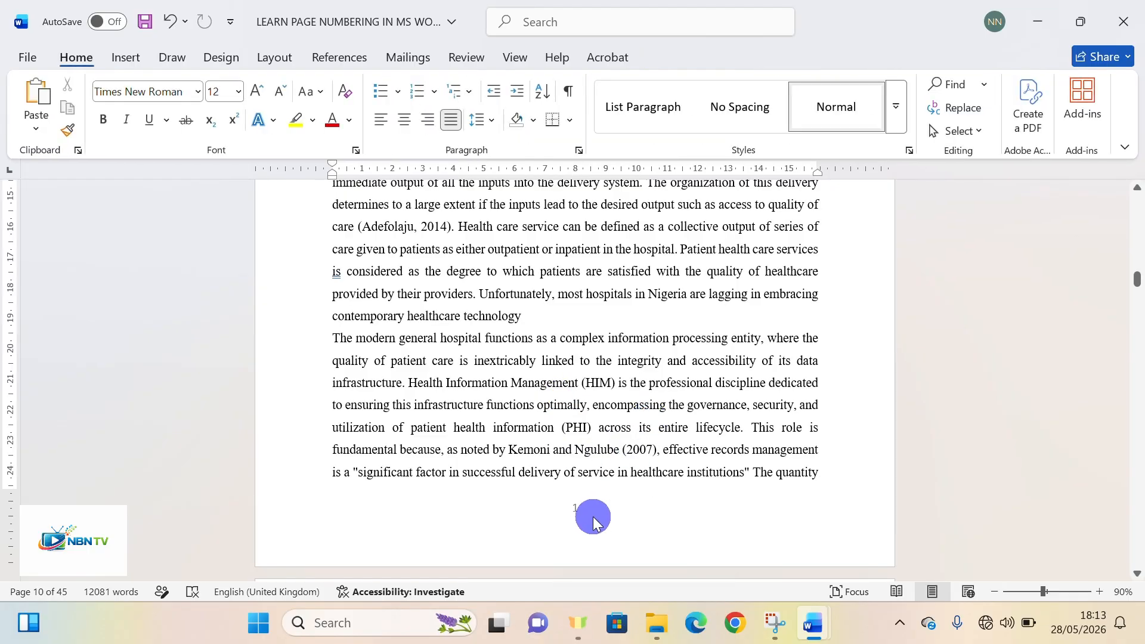
Check the page numbers from the first page of Chapter One to the end of the document
scroll(620, 457, "up", 8)
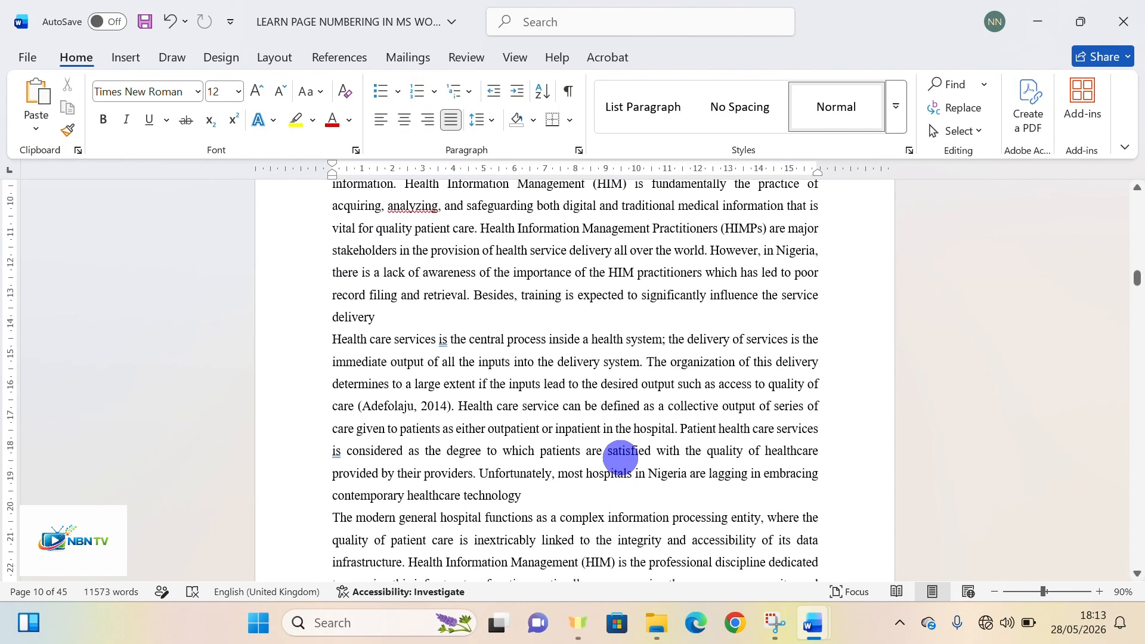
scroll(620, 457, "down", 8)
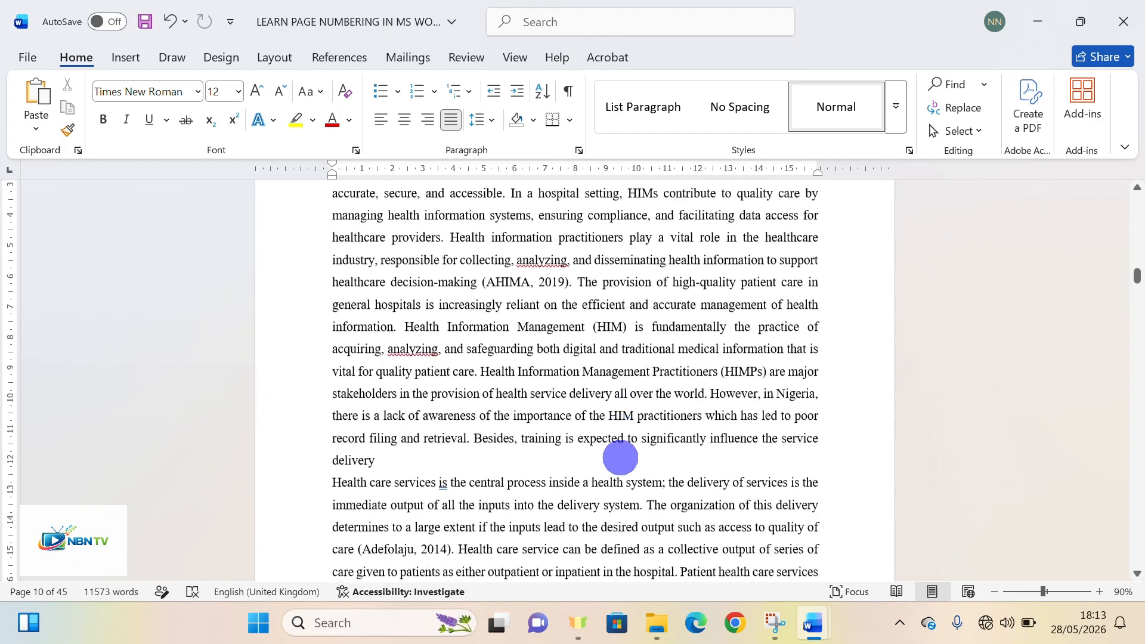
scroll(620, 457, "down", 10)
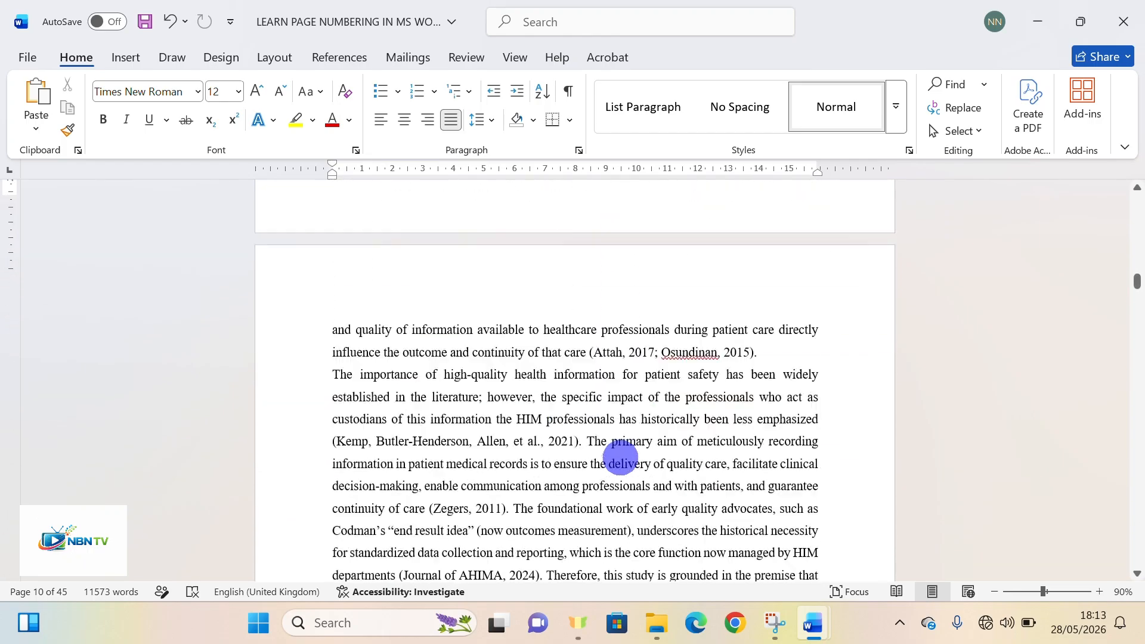
scroll(620, 457, "down", 4)
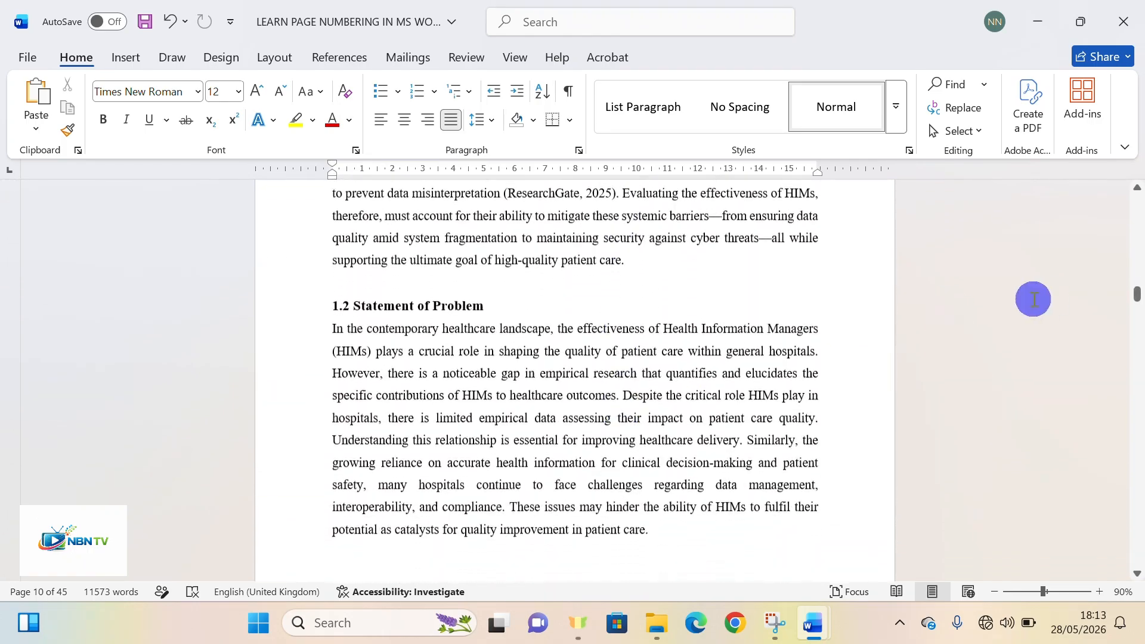
left_click_drag(1137, 299, 1137, 566)
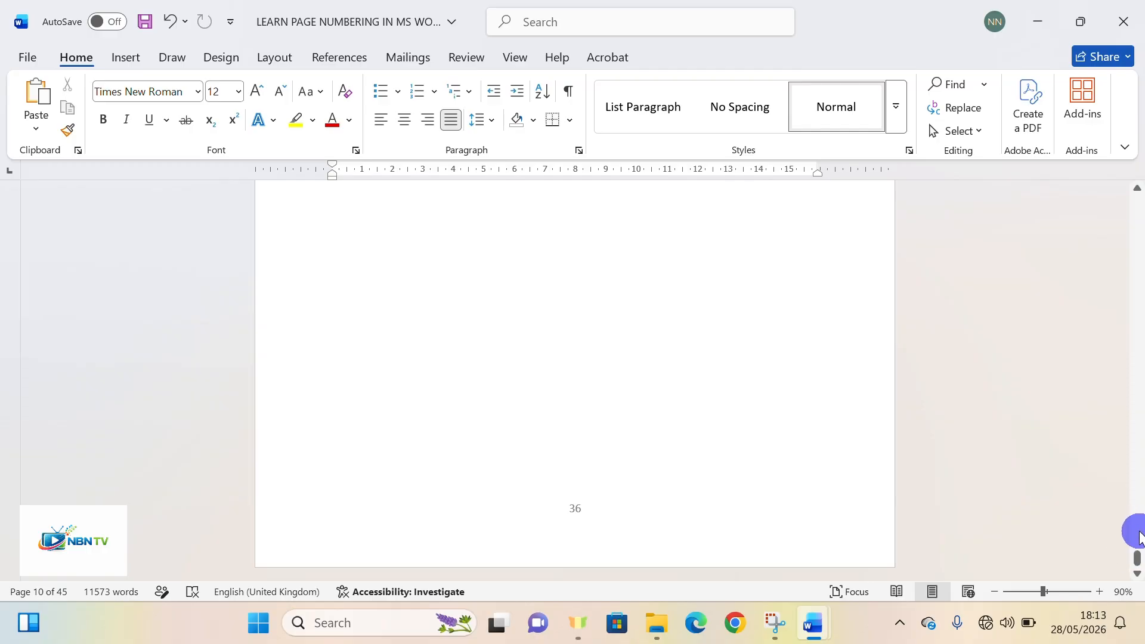
Review the preliminary pages from the title page to the acknowledgement, checking their page numbers and the table of contents
left_click_drag(1138, 563, 1139, 192)
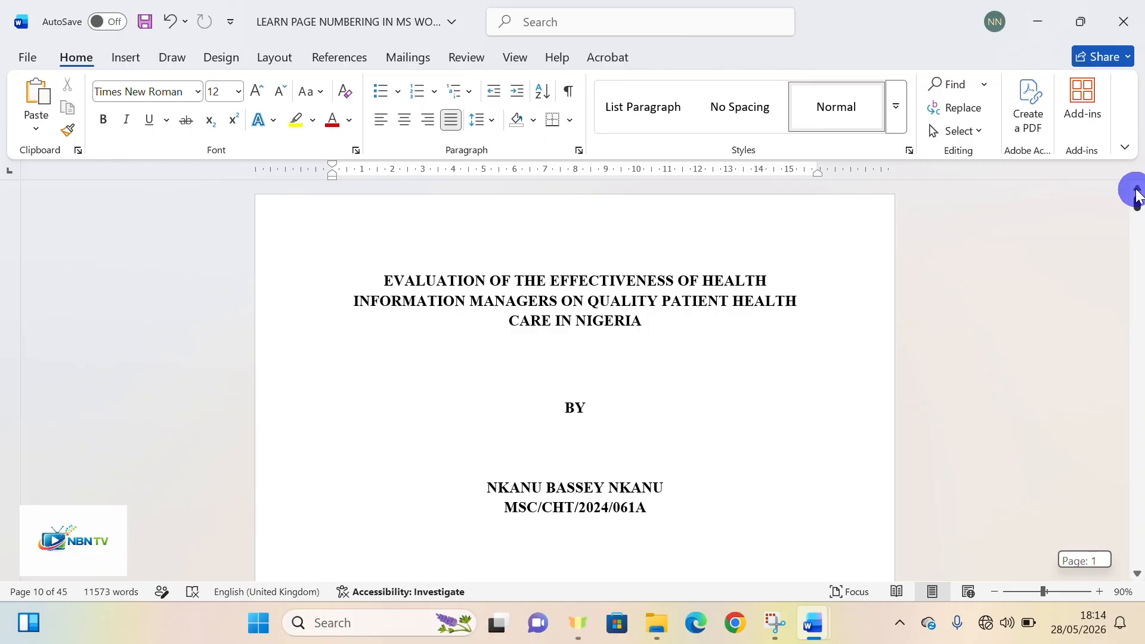
left_click_drag(1137, 197, 1137, 222)
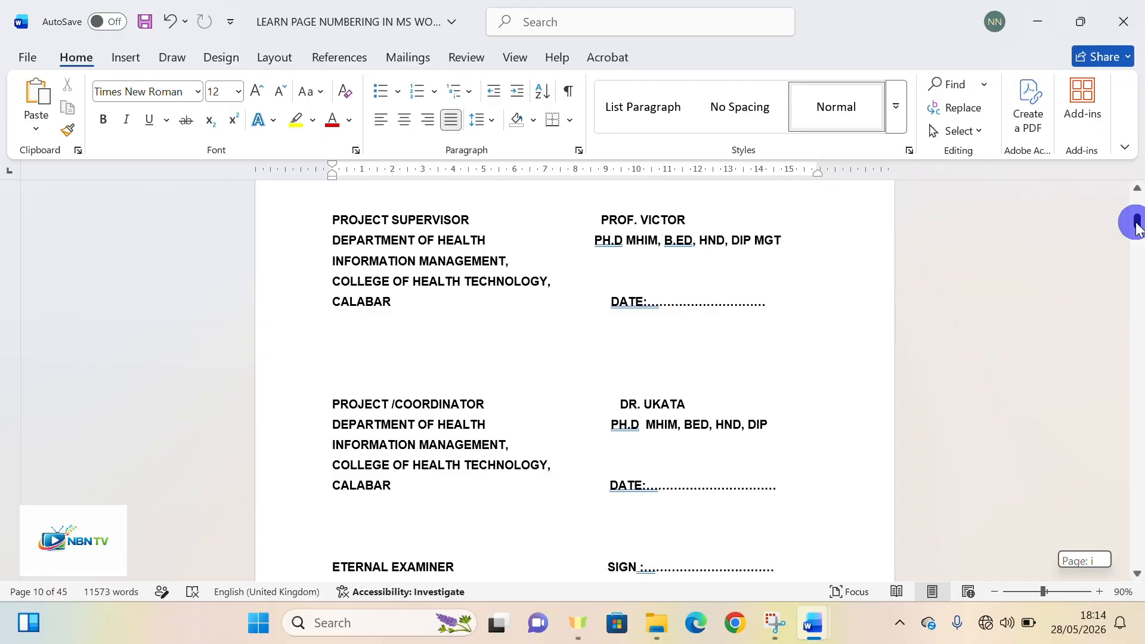
left_click(1137, 576)
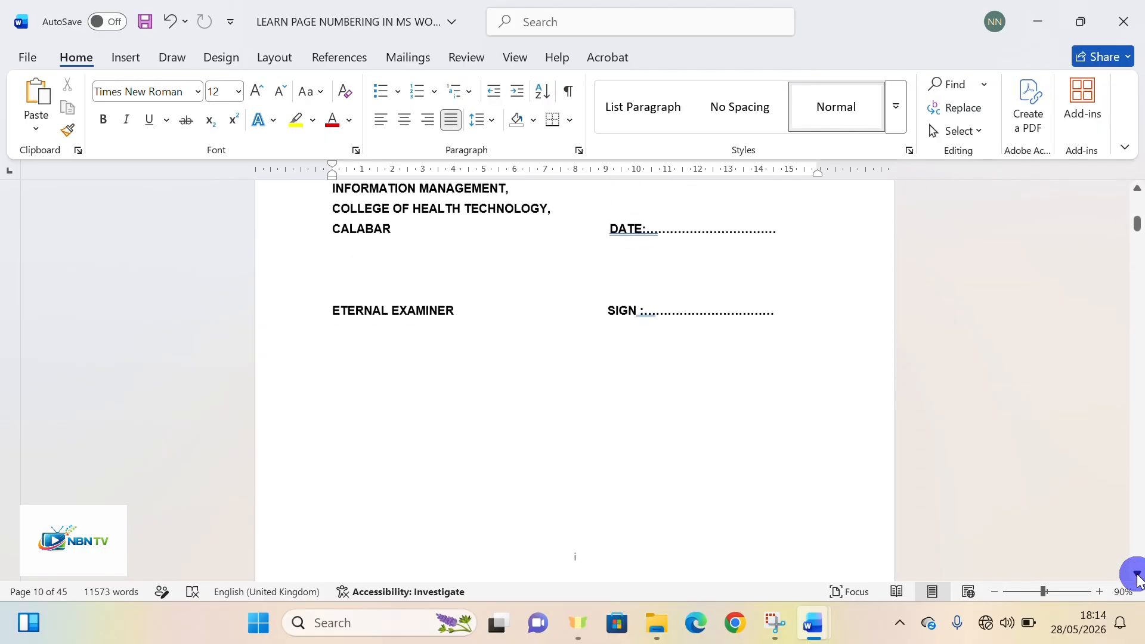
left_click(1138, 576)
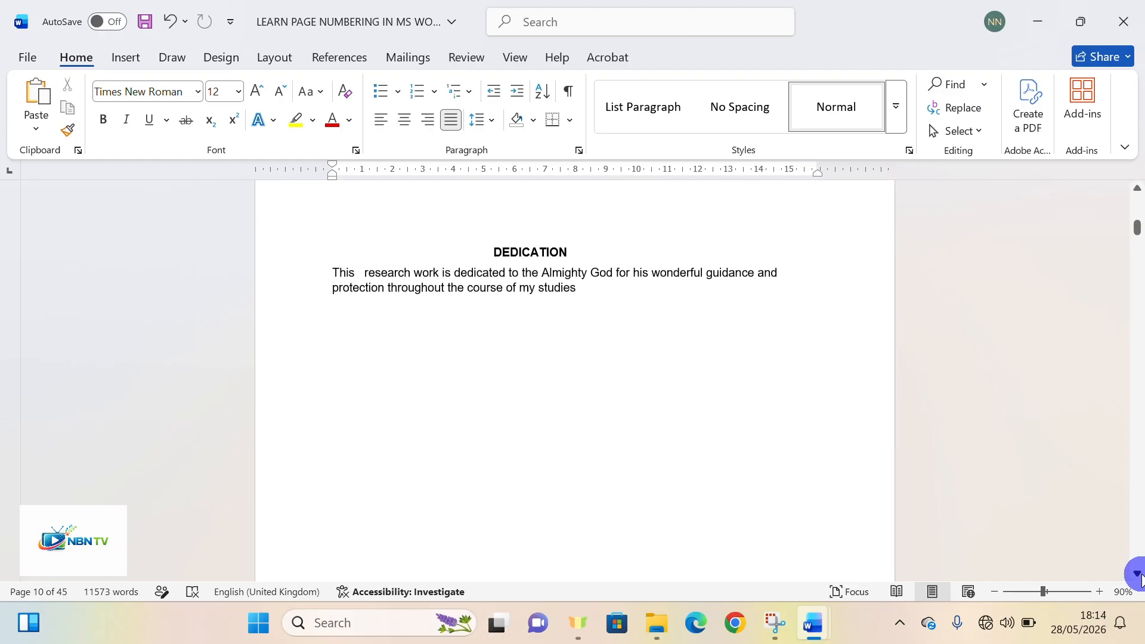
left_click(1137, 576)
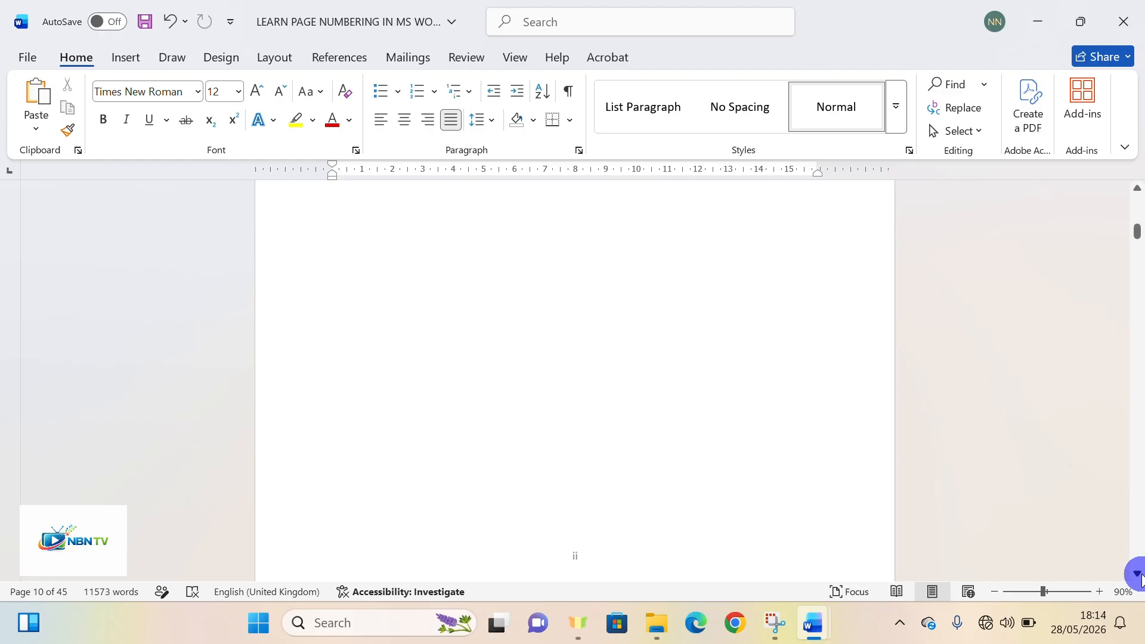
left_click(1138, 576)
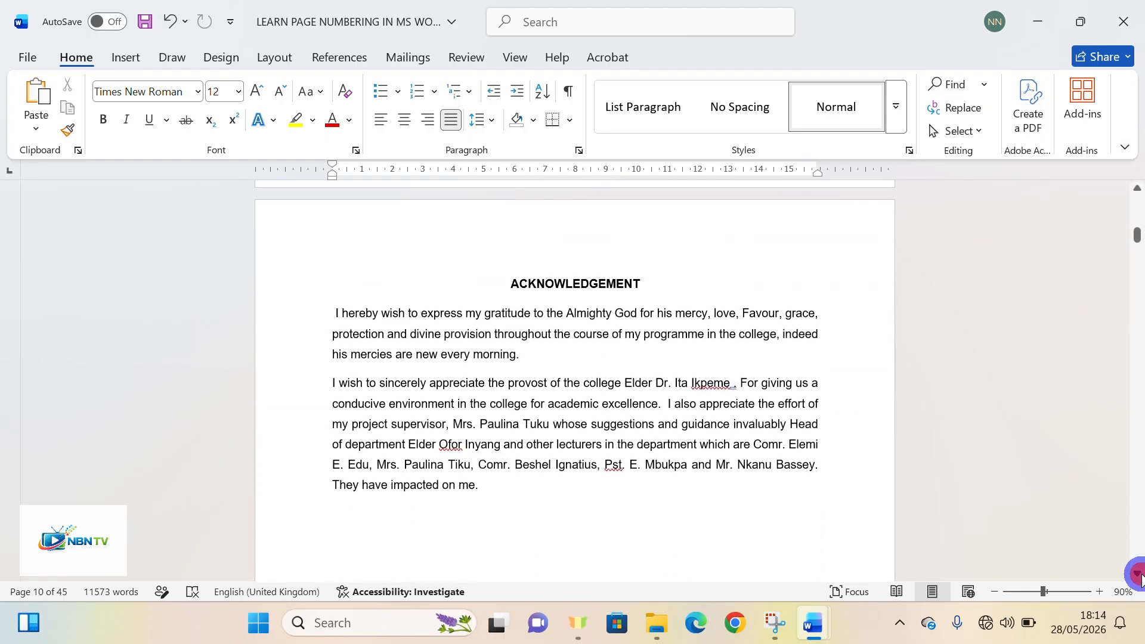
left_click(996, 591)
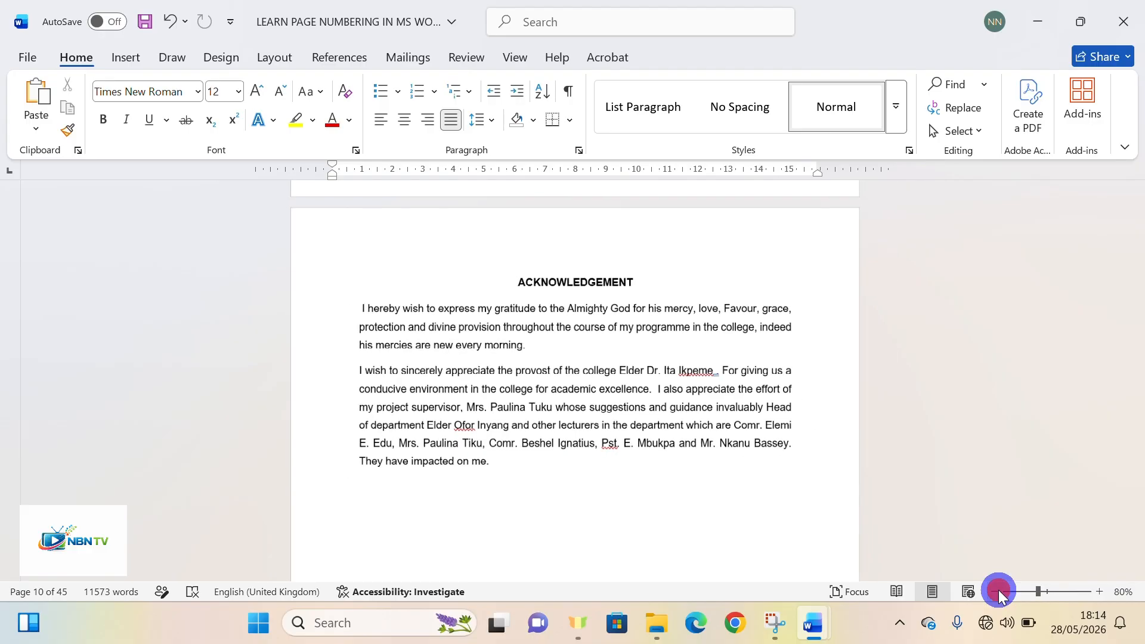
left_click(996, 591)
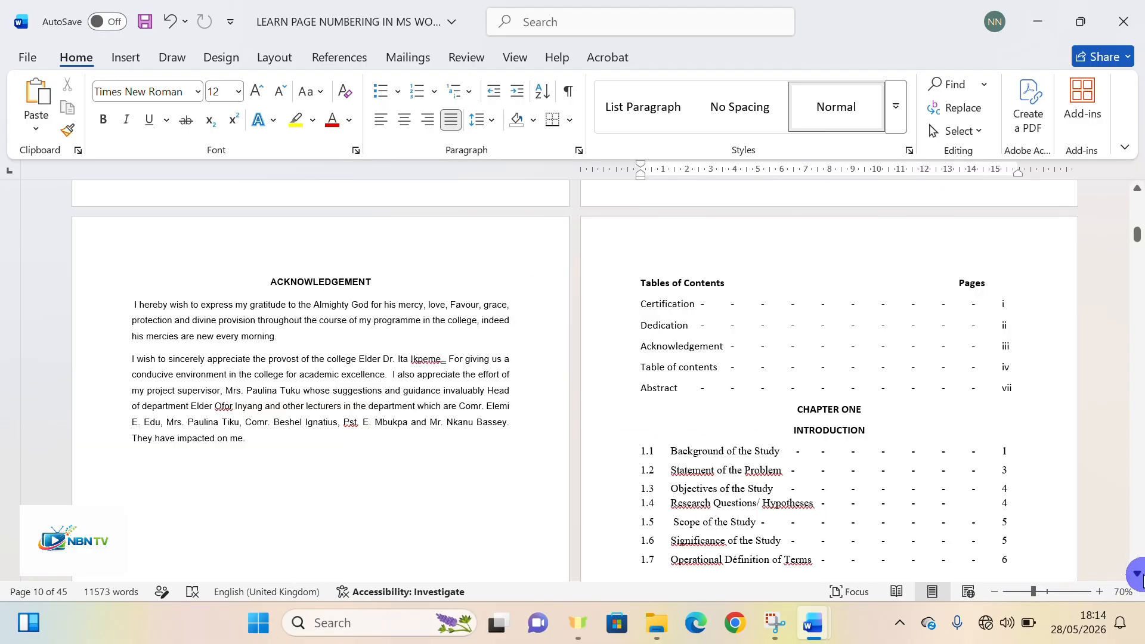
left_click(1100, 591)
left_click(1098, 591)
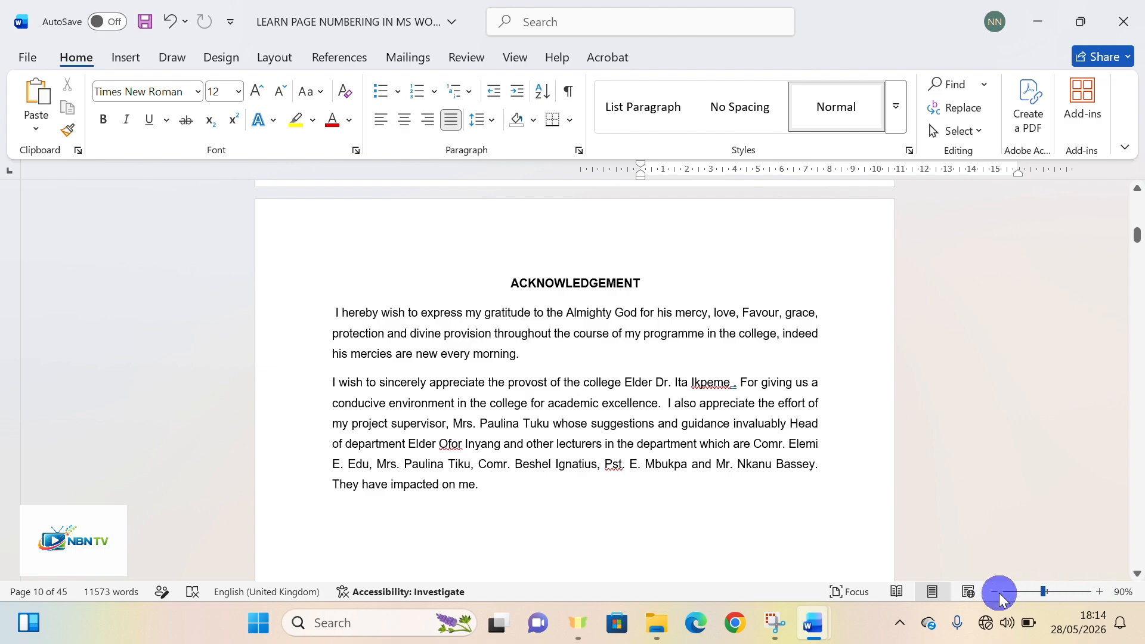
Check the page numbers from the acknowledgement through the table of contents, list of tables and abstract to the opening pages of Chapter One
left_click(993, 592)
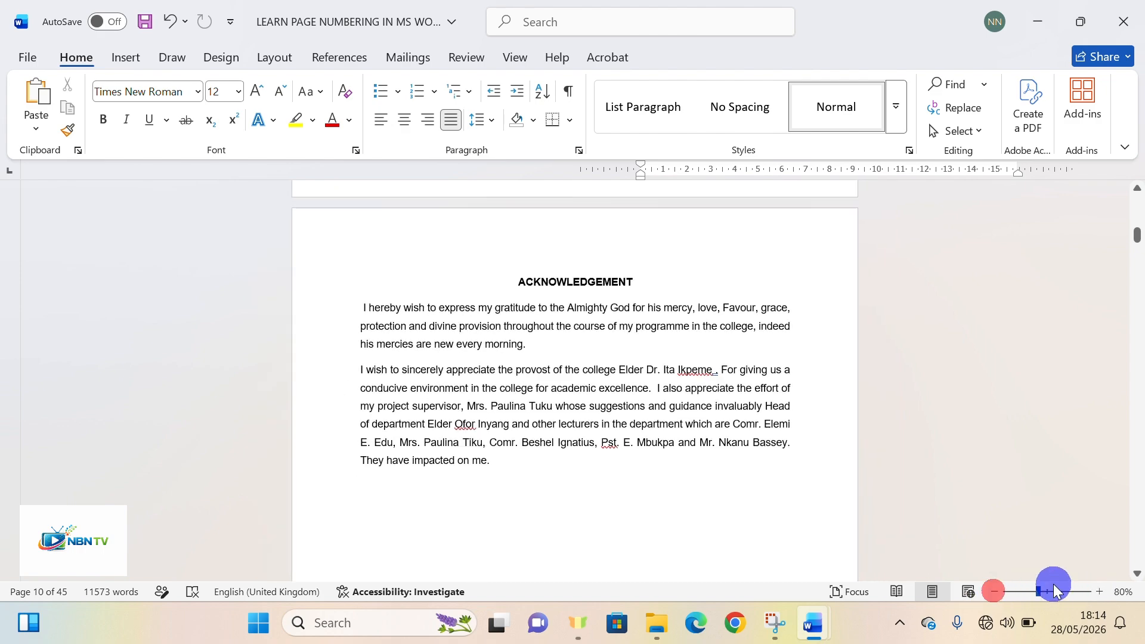
left_click(1135, 577)
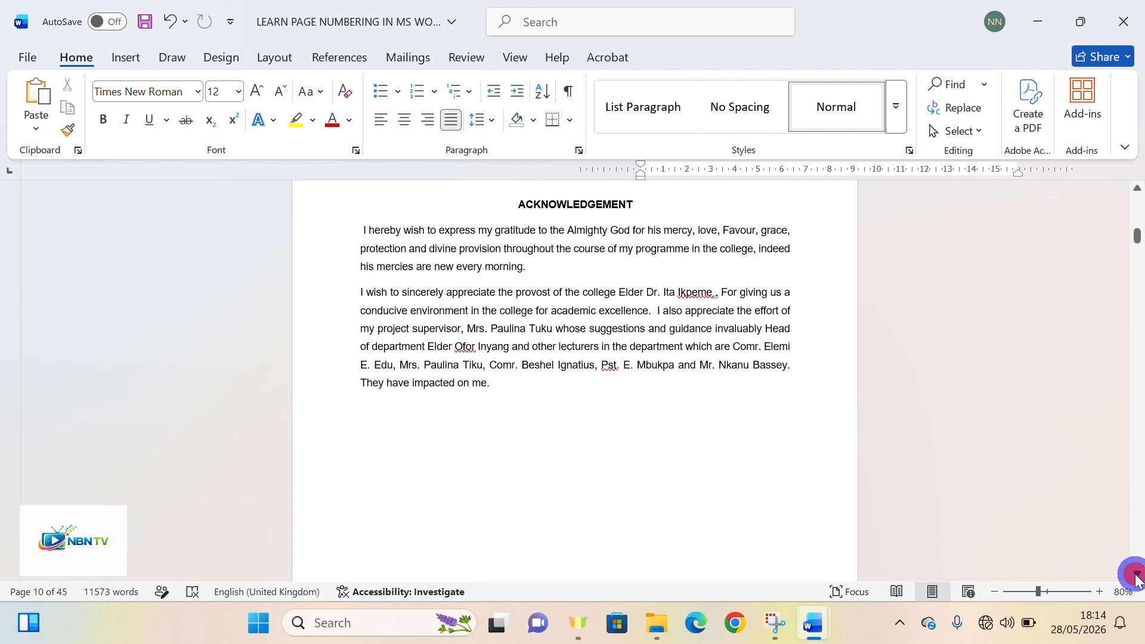
left_click(1136, 575)
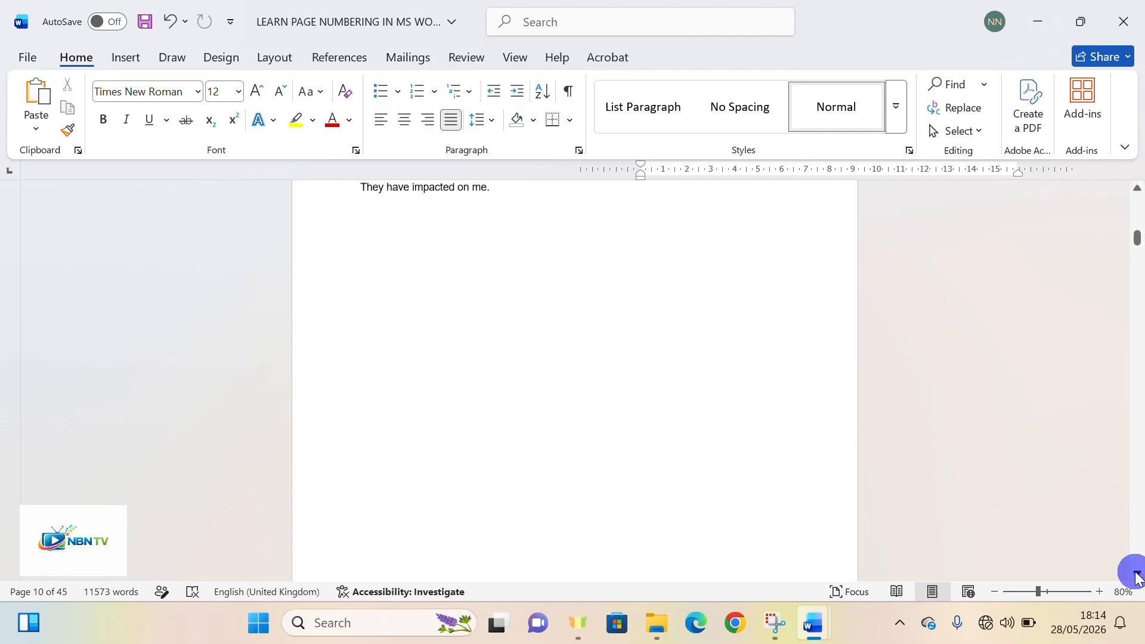
left_click(1136, 576)
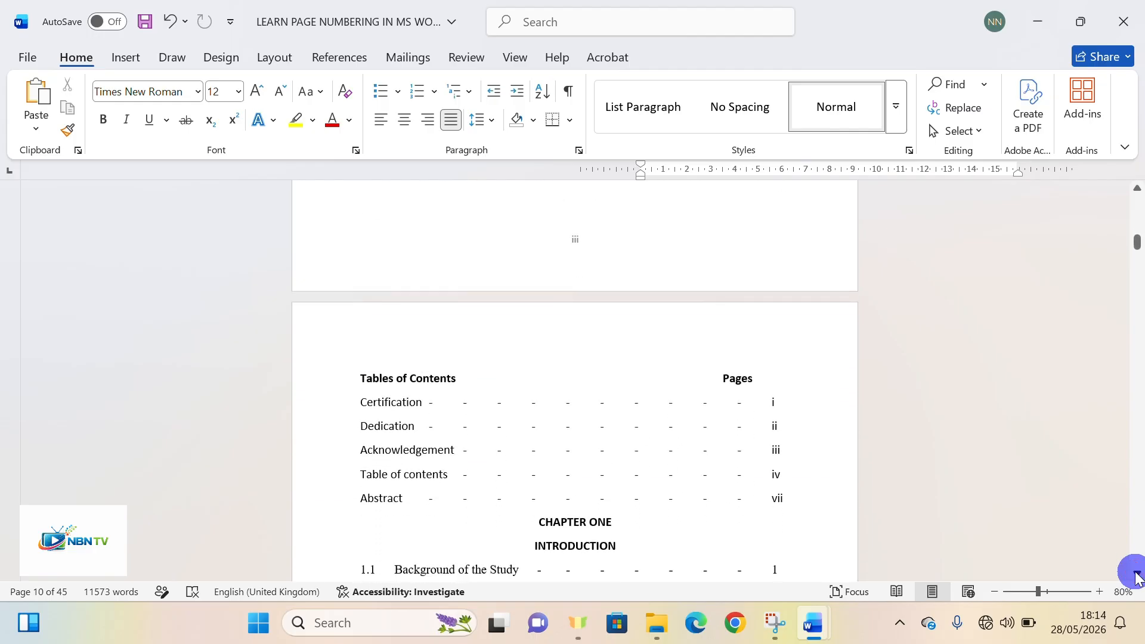
left_click(1136, 576)
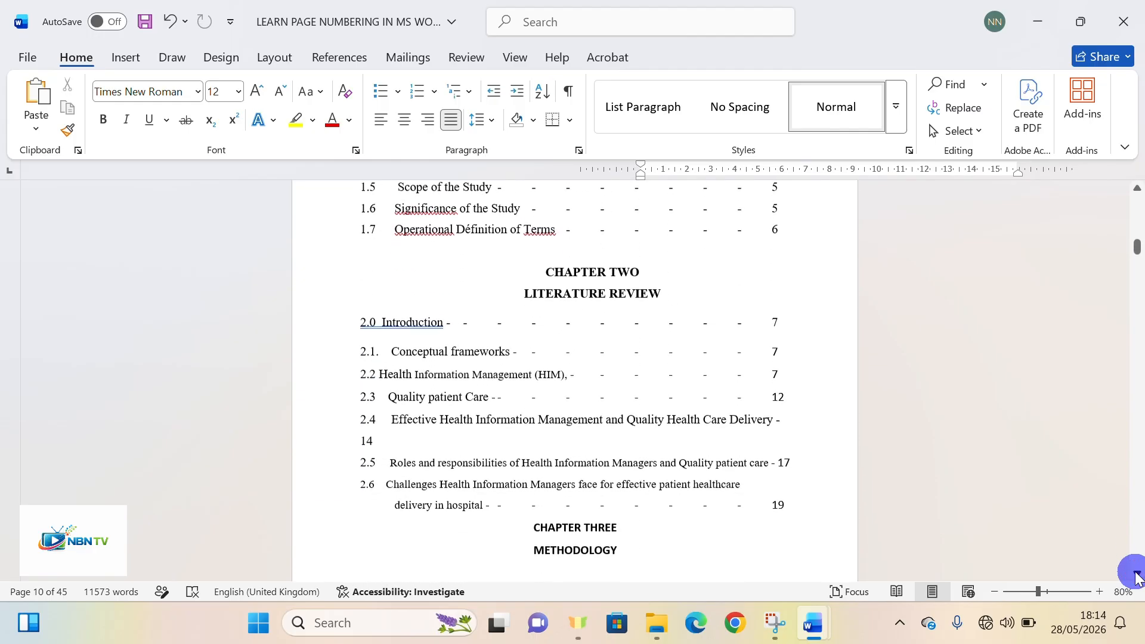
left_click(1136, 576)
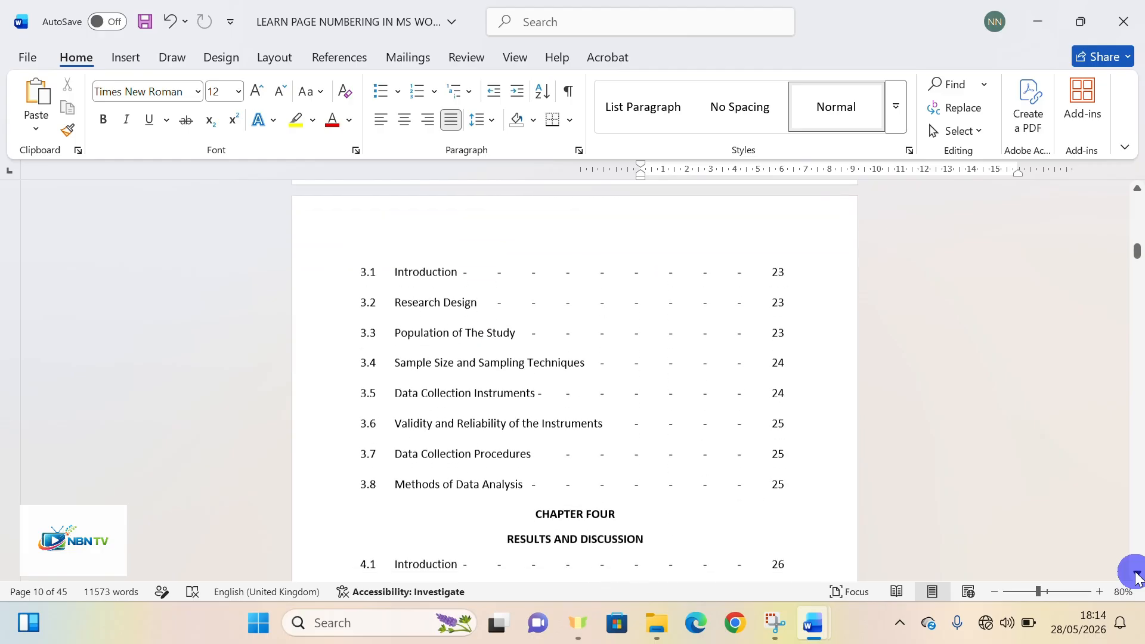
left_click(1135, 576)
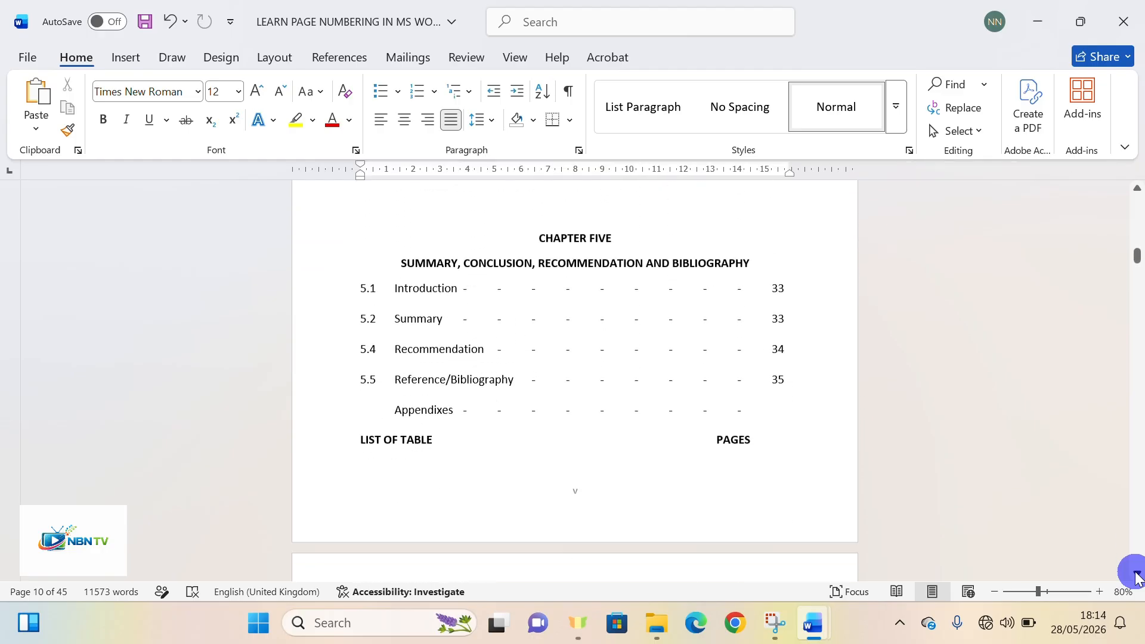
left_click(1135, 576)
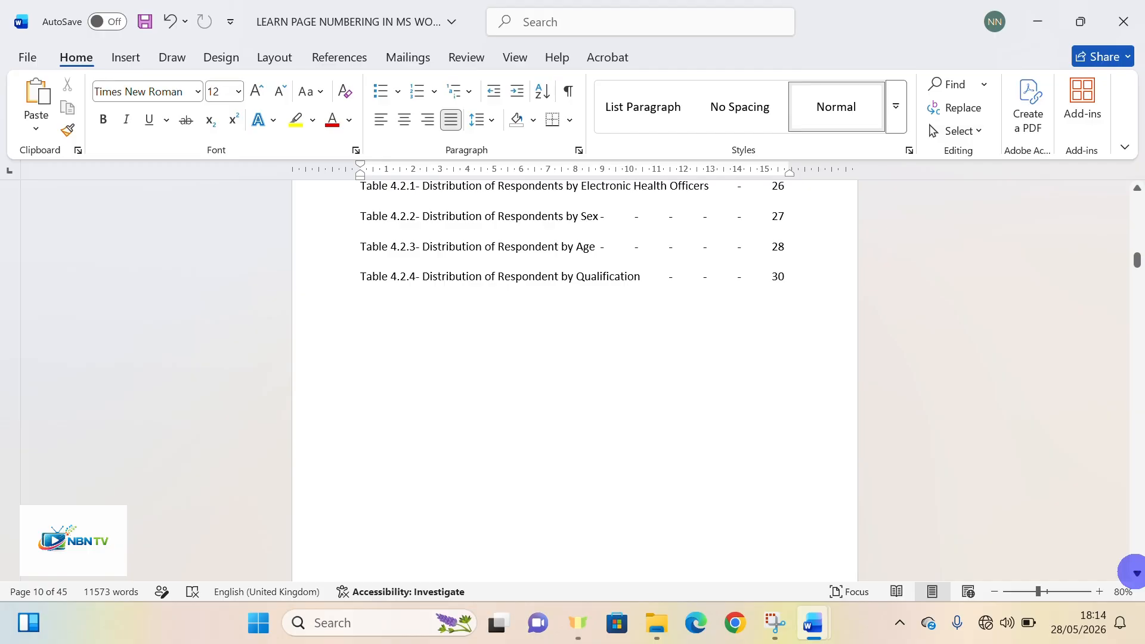
left_click(1136, 572)
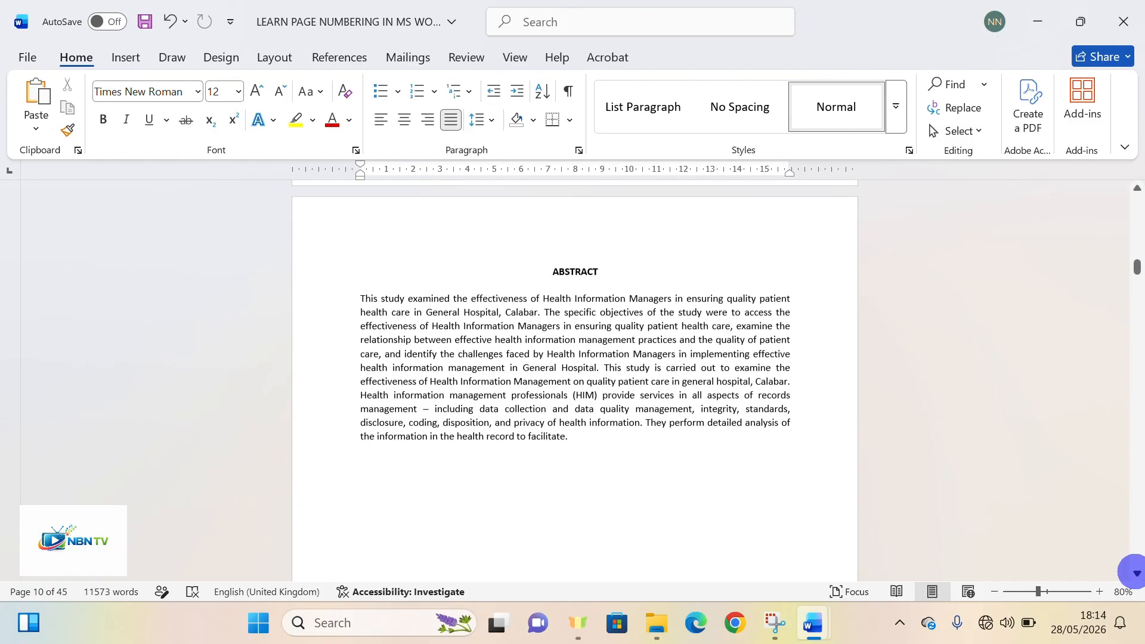
left_click(1136, 572)
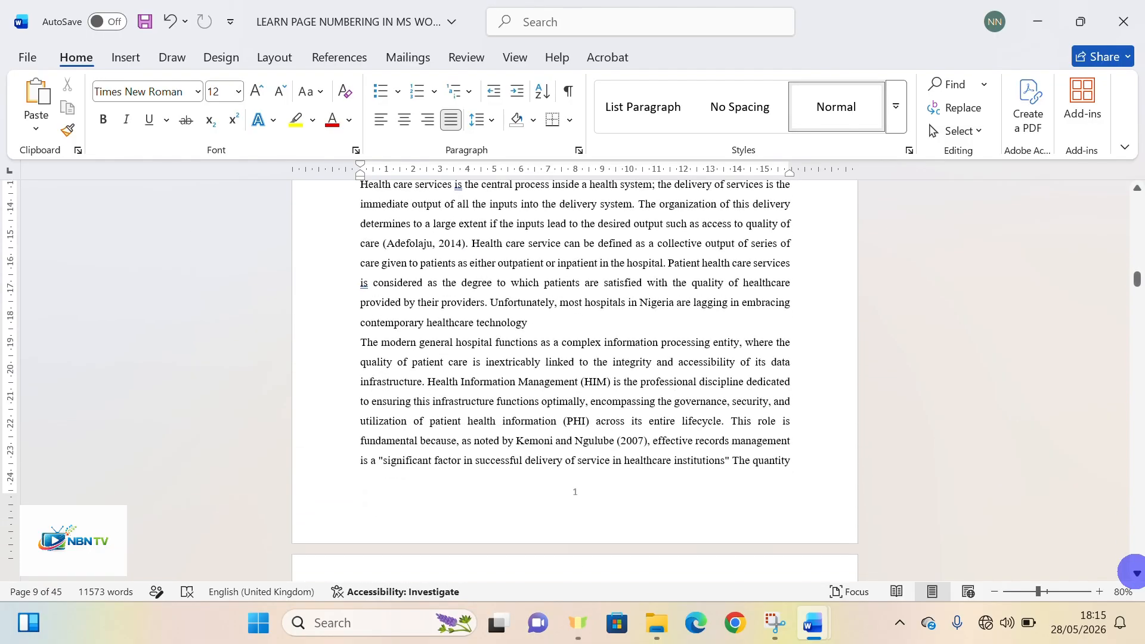
left_click(1136, 572)
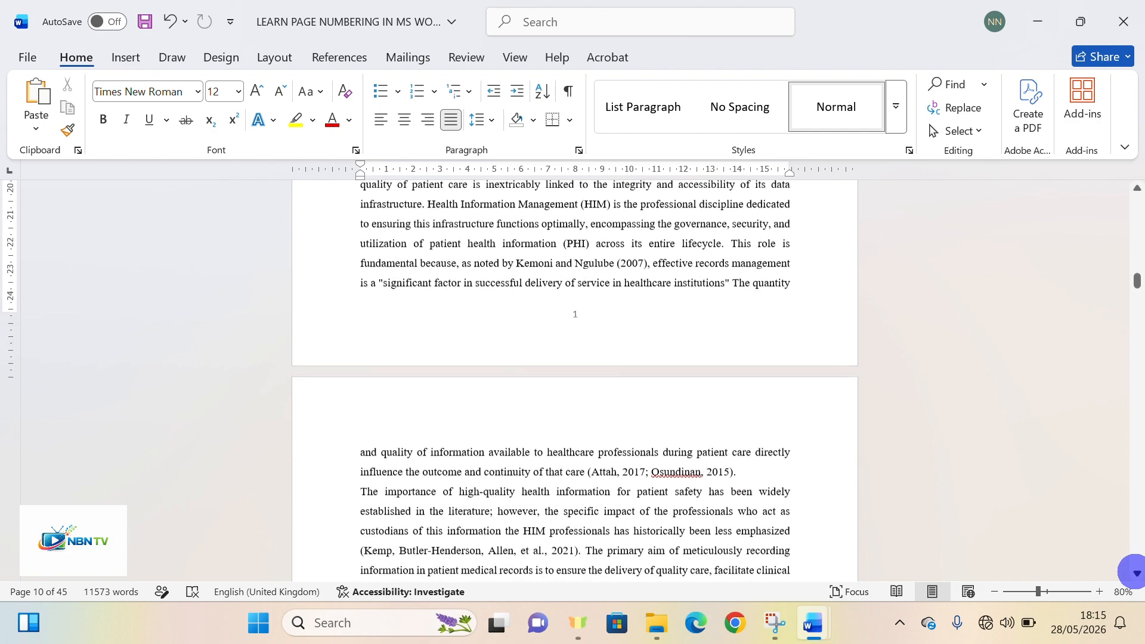
left_click(1135, 572)
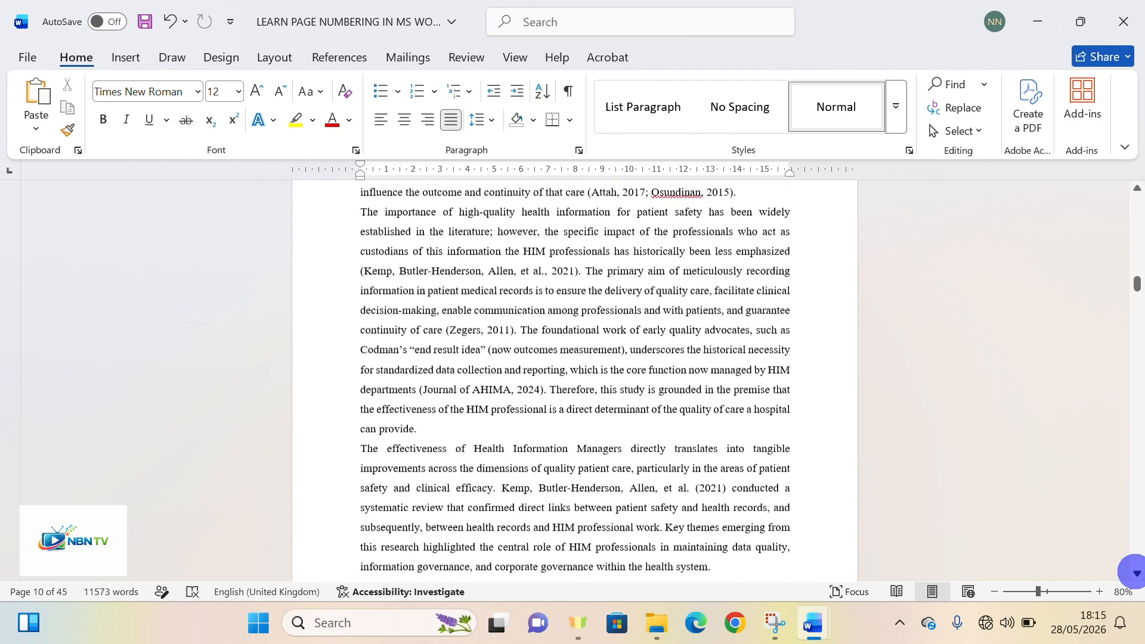
left_click(1136, 572)
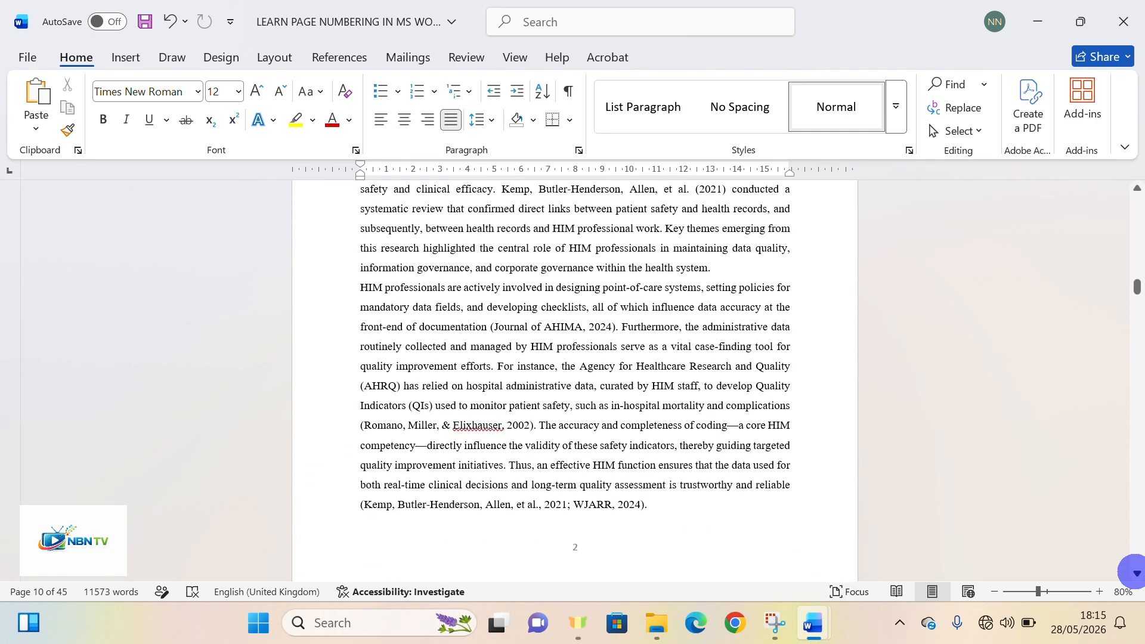